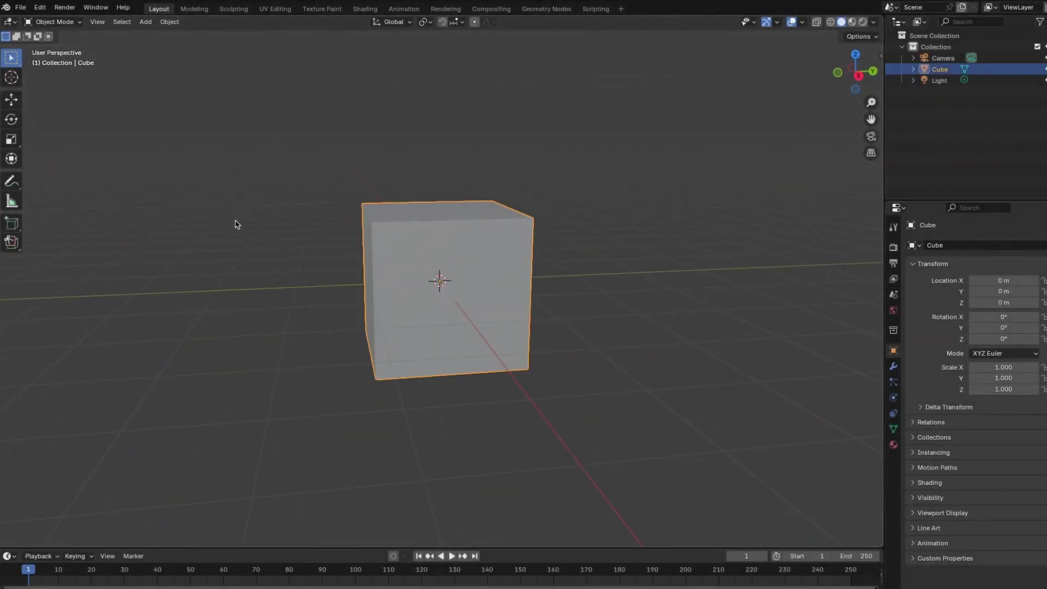
Step: Delete the default cube and add a UV sphere at the world origin
key(Delete)
key(shift+a)
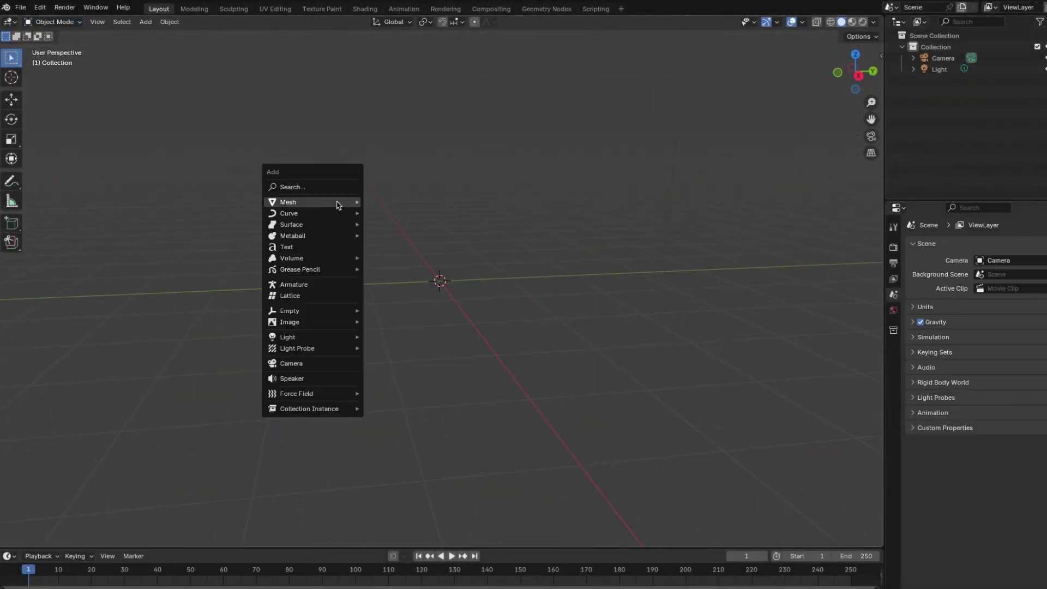
mouse_move(344, 202)
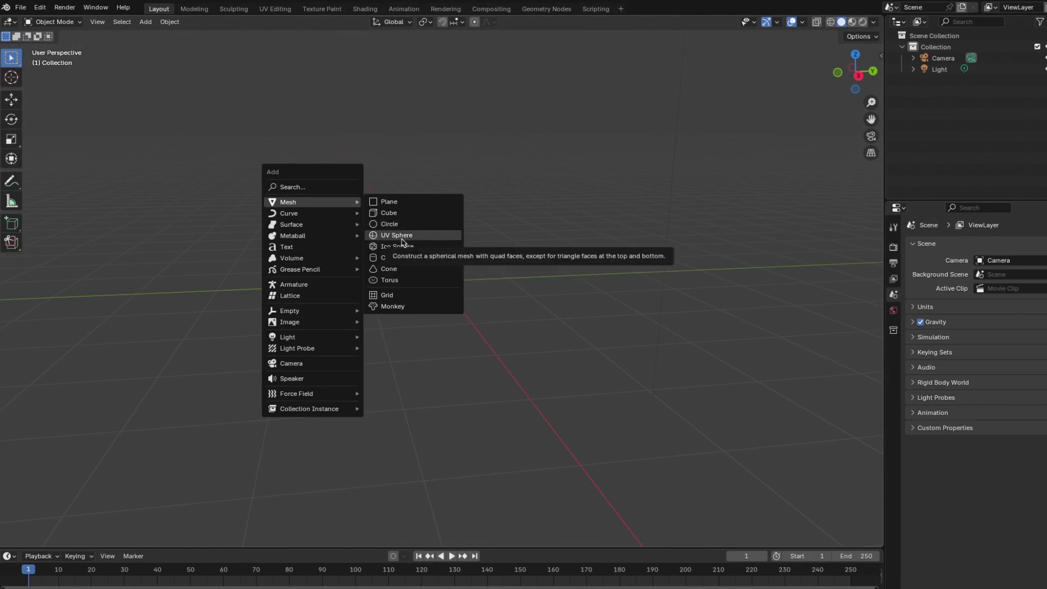
click(399, 236)
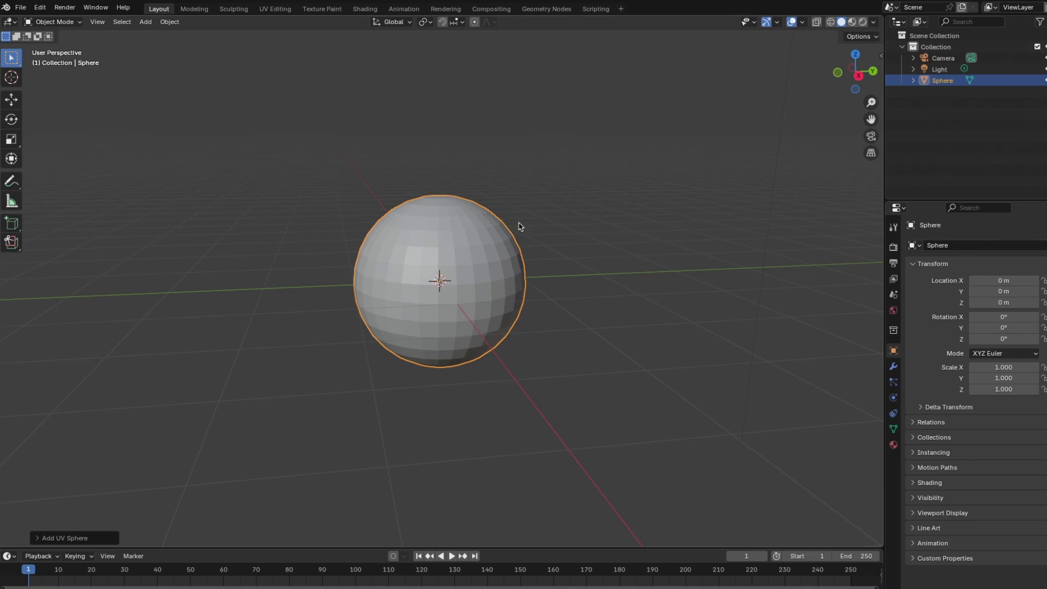
right_click(488, 233)
click(463, 244)
click(22, 7)
mouse_move(34, 20)
scroll(307, 193, up, 2)
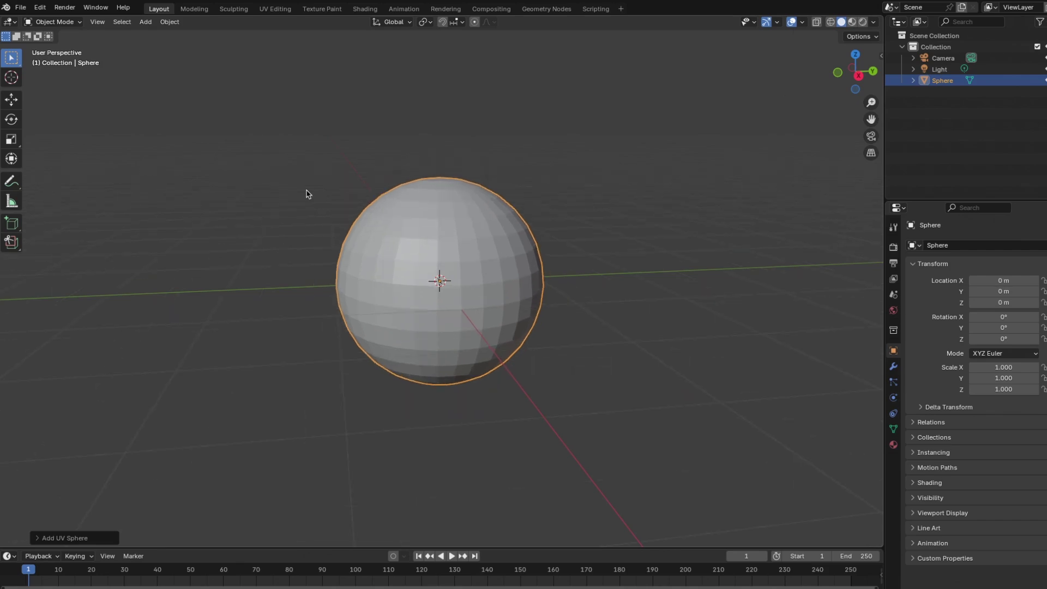
key(alt+a)
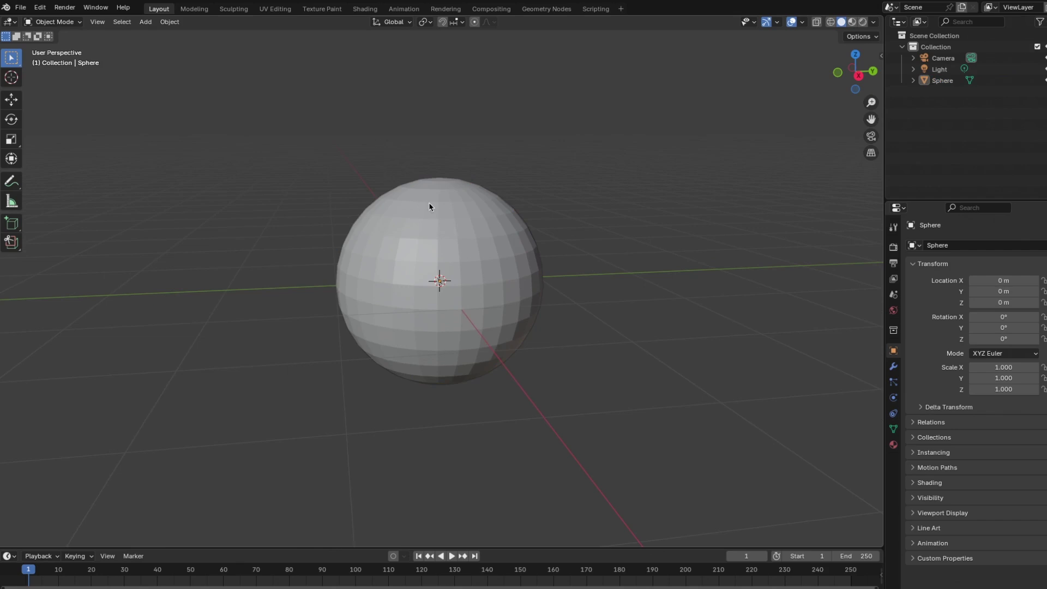
Step: Add a Subdivision modifier to the sphere, raise its viewport level and apply the modifier
click(429, 206)
click(893, 366)
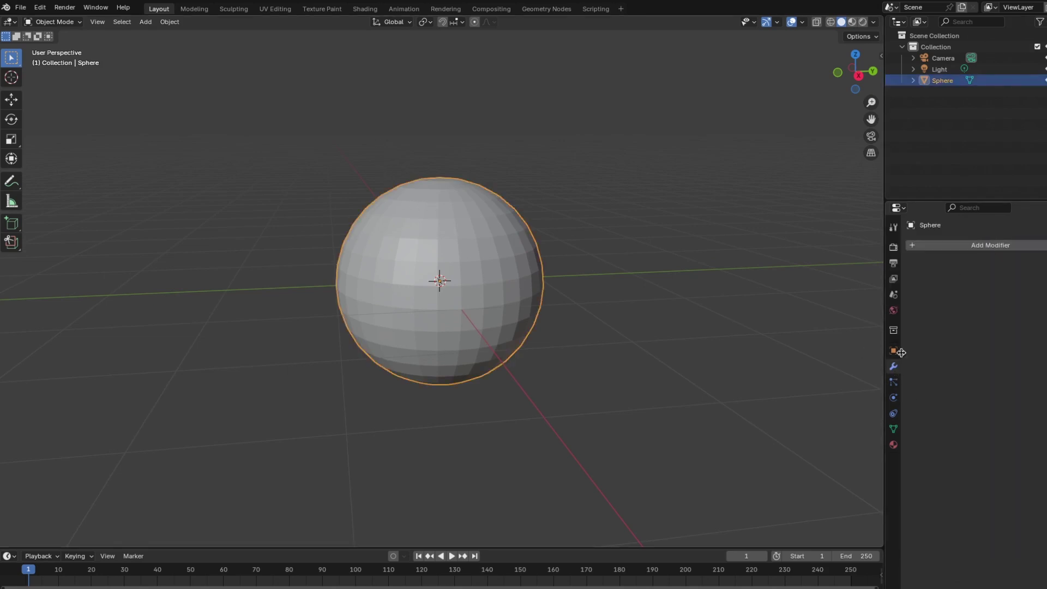
click(967, 246)
click(958, 246)
click(1013, 299)
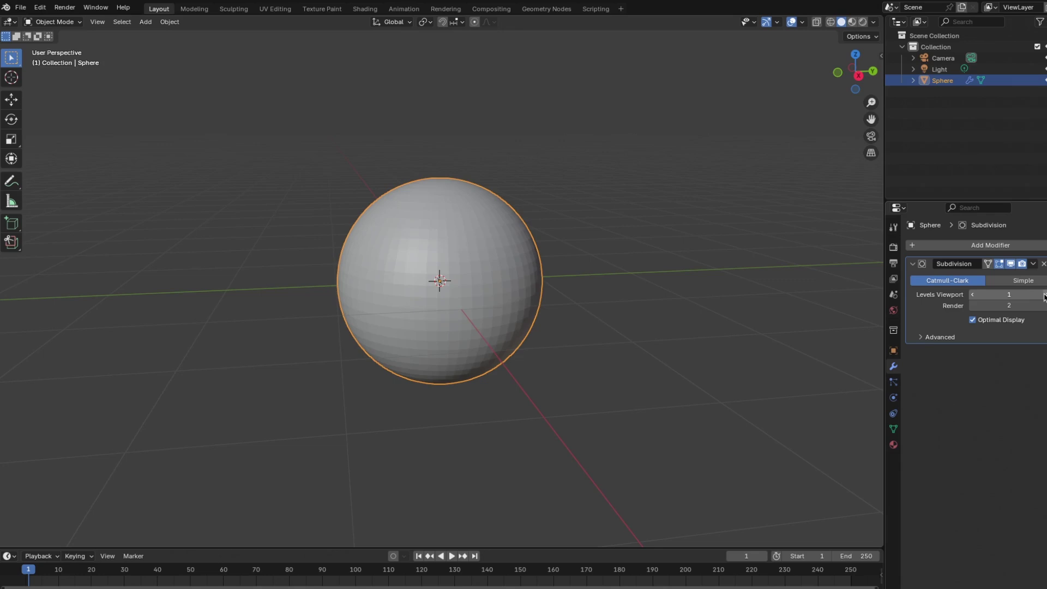
click(1032, 263)
click(998, 273)
Step: Inspect the sphere's mesh density in wireframe and its smooth surface in Sculpt Mode, and return to Object Mode
click(831, 22)
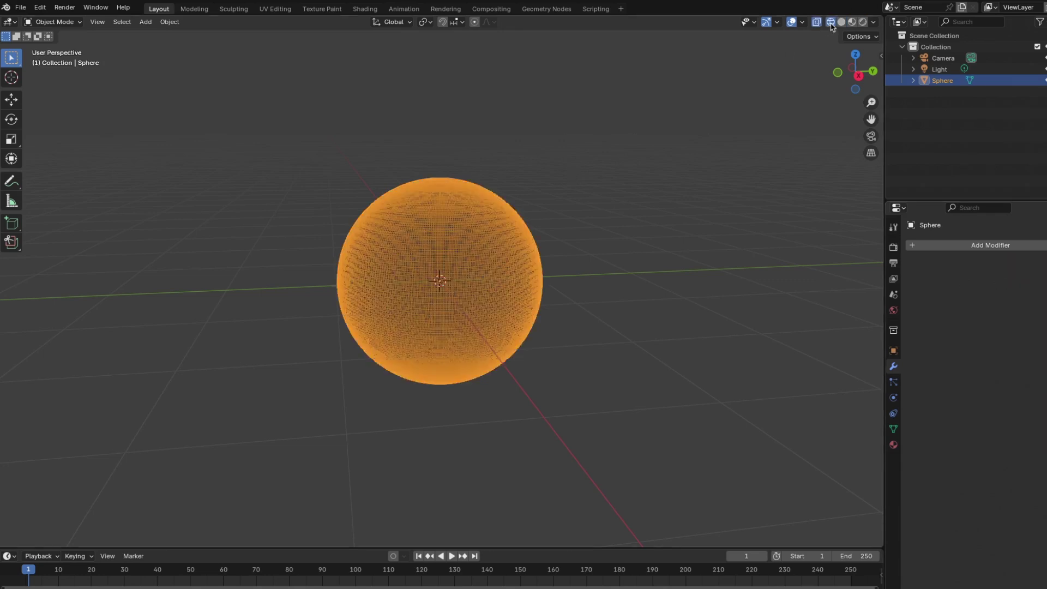
click(841, 22)
click(33, 22)
click(55, 57)
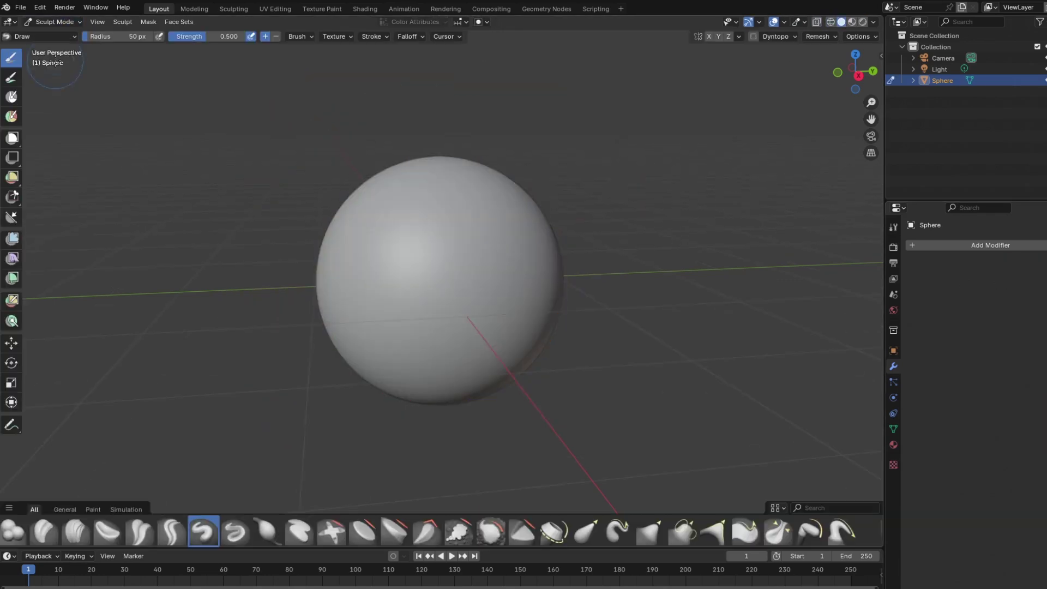
middle_drag(336, 236, 305, 193)
scroll(292, 190, down, 3)
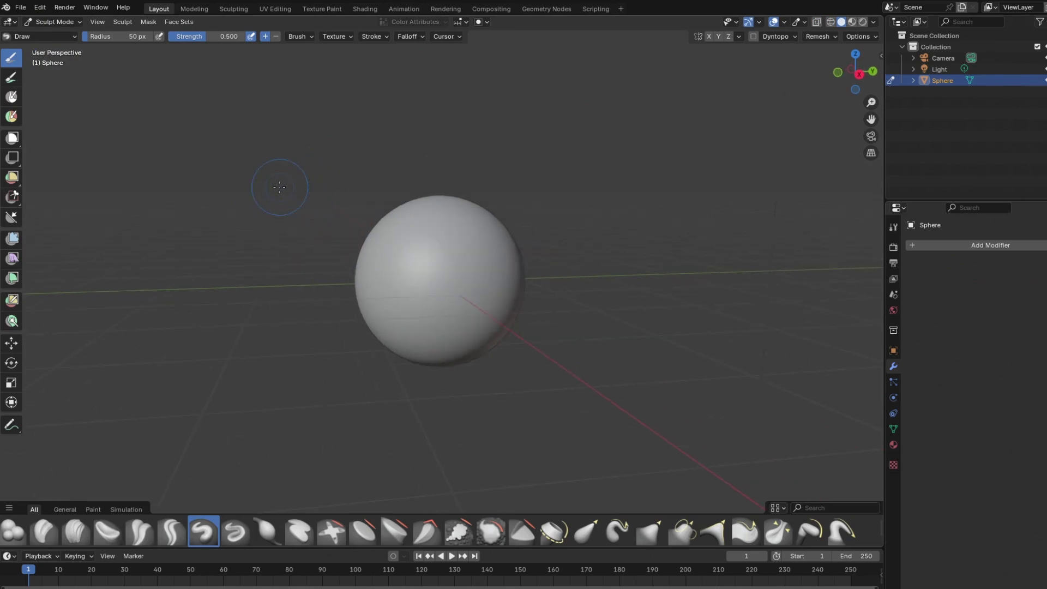
key(ctrl+i)
key(shift+space)
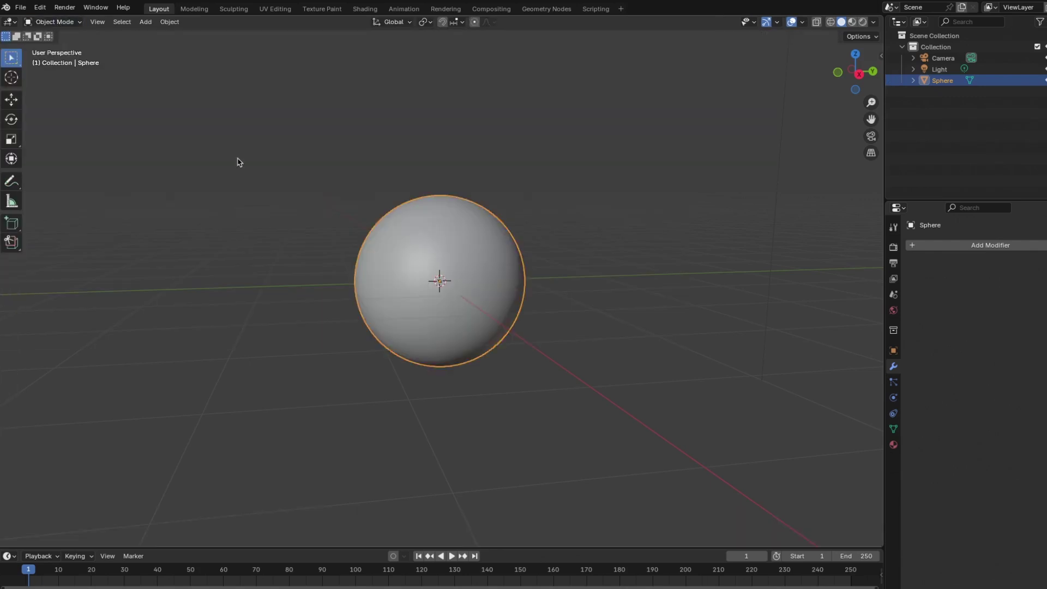
Step: Add the nose sketch sheet from the Downloads folder to the scene as a reference image
click(236, 162)
key(shift+a)
mouse_move(214, 288)
click(292, 278)
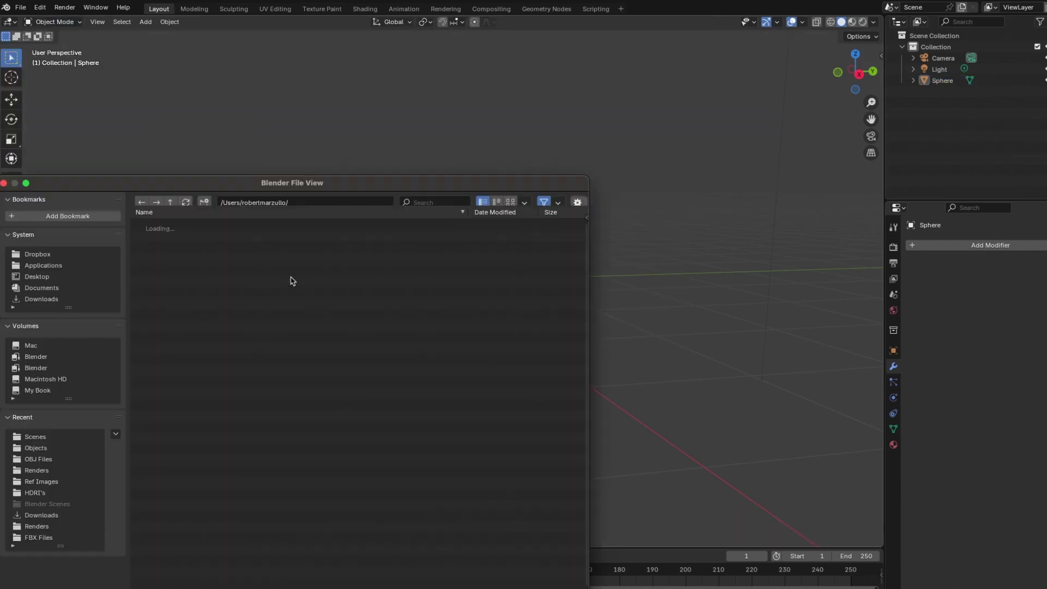
click(40, 300)
click(218, 235)
click(547, 588)
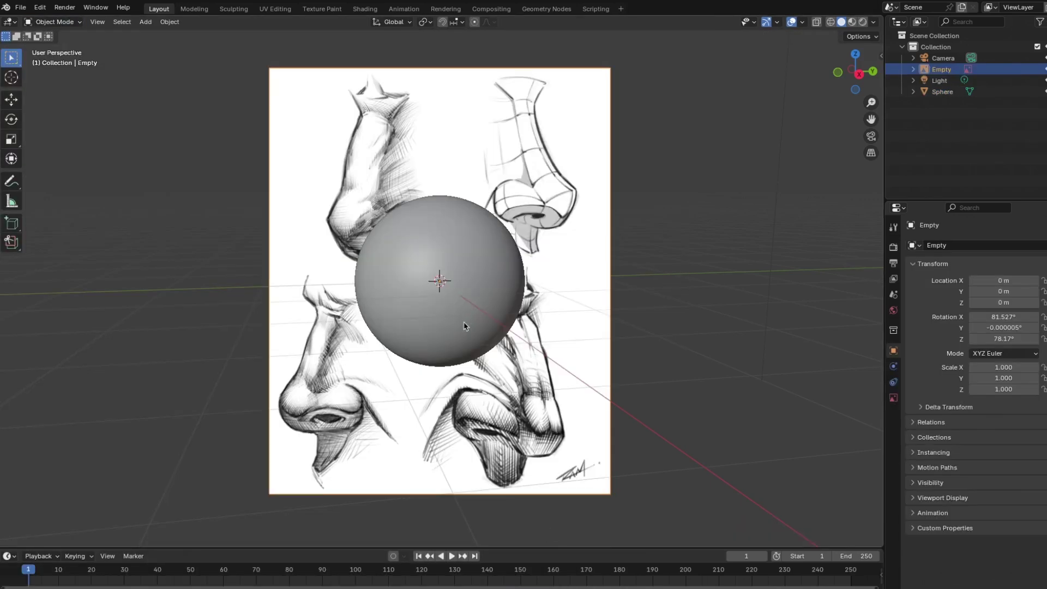
Step: Rename the reference image's empty object to Ref
middle_drag(363, 323, 425, 234)
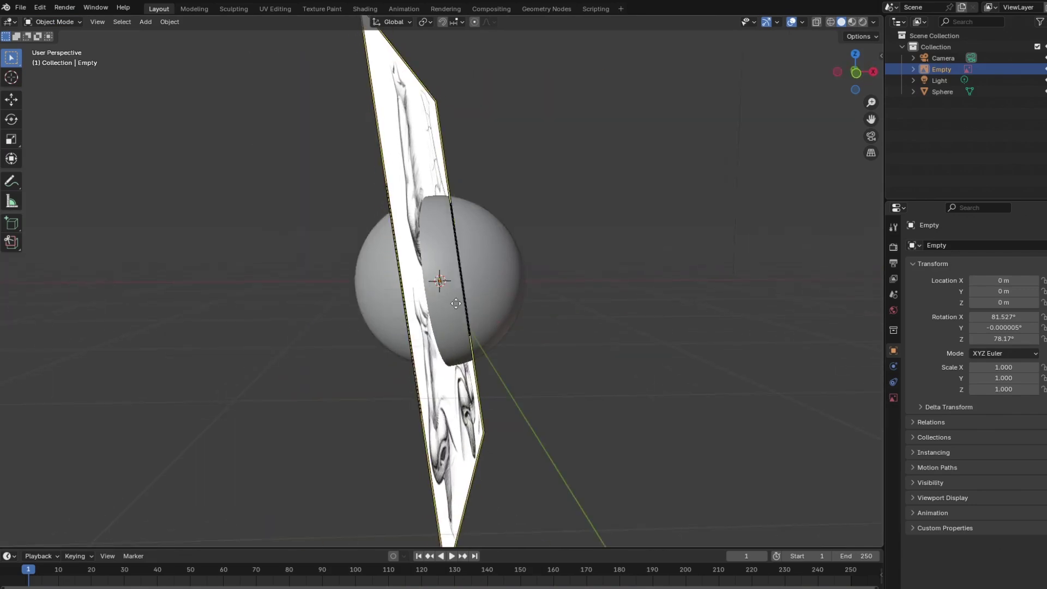
middle_drag(481, 252, 424, 244)
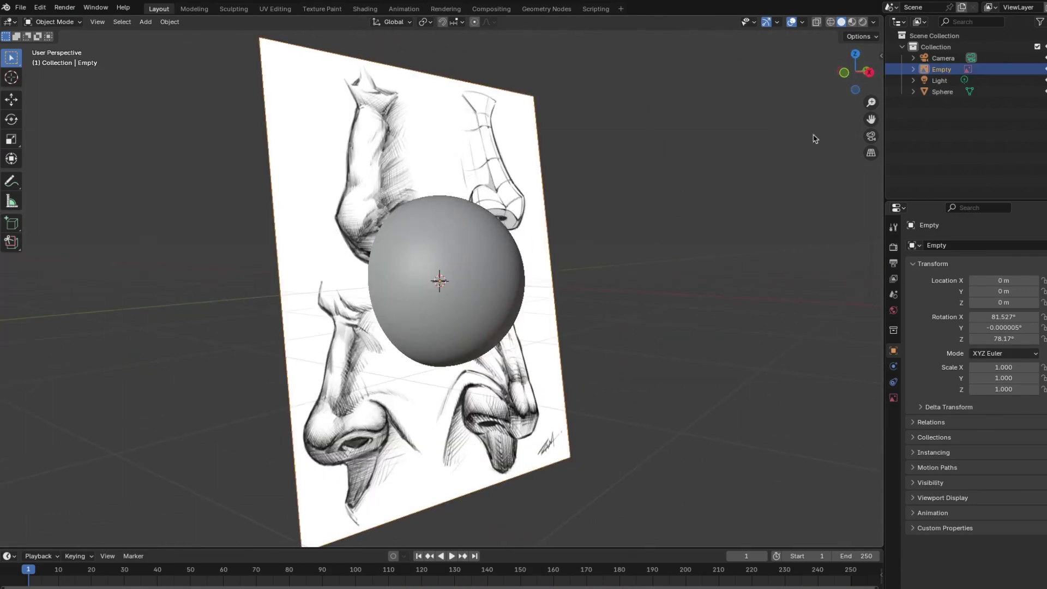
double_click(942, 69)
text(Ref)
key(Return)
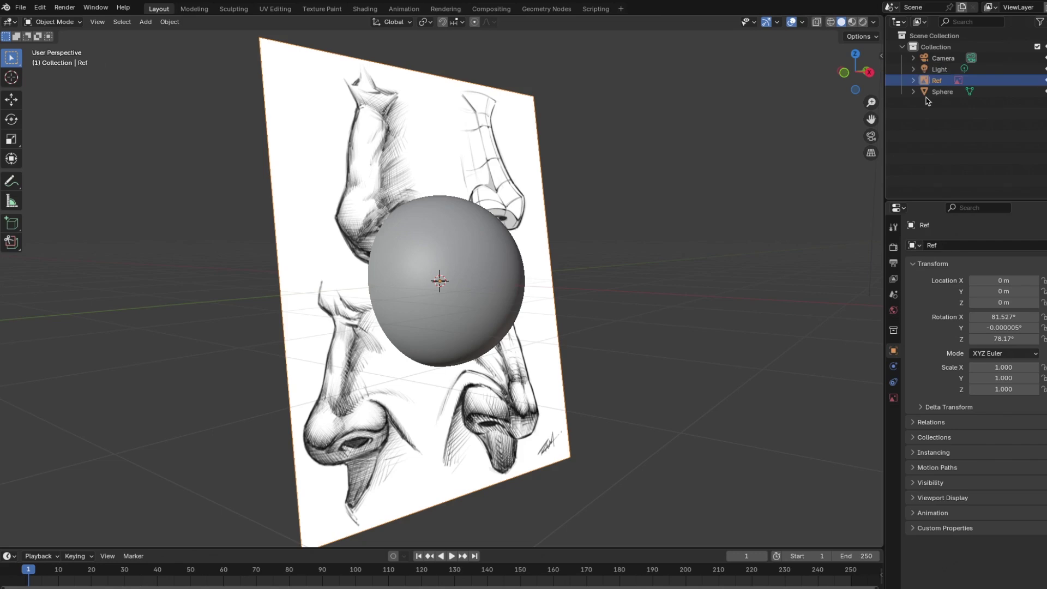
Step: Set the reference image's rotation to 90° on X, 0° on Y and 90° on Z
click(881, 55)
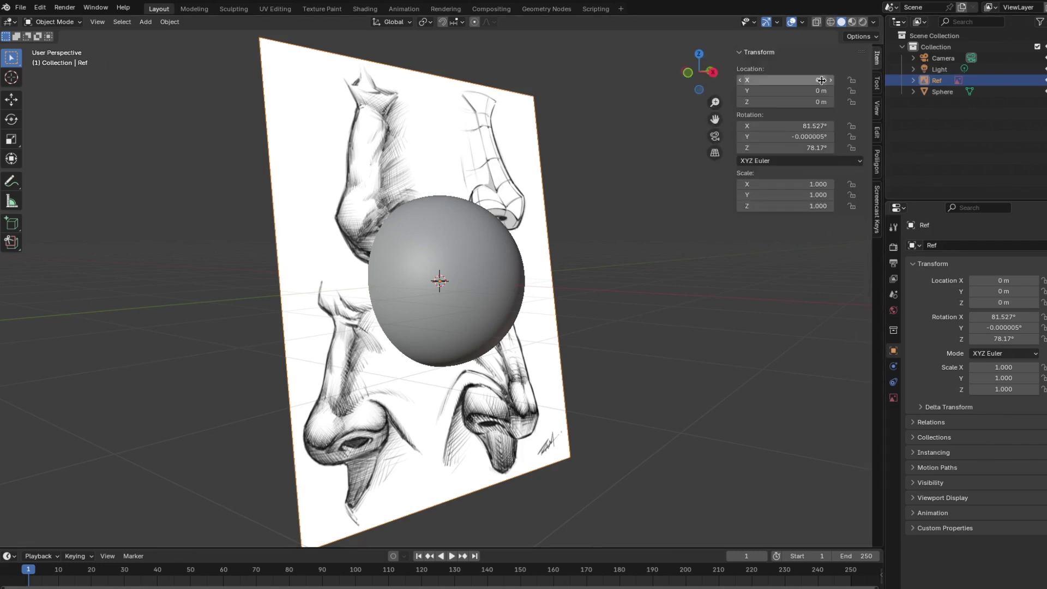
click(650, 175)
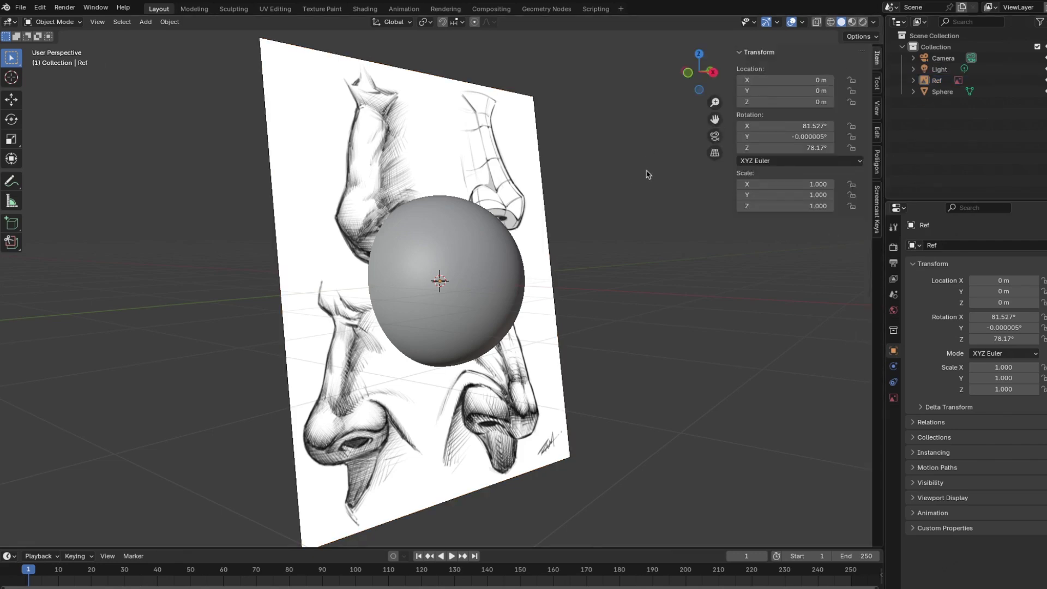
click(787, 126)
text(90)
key(Tab)
text(0)
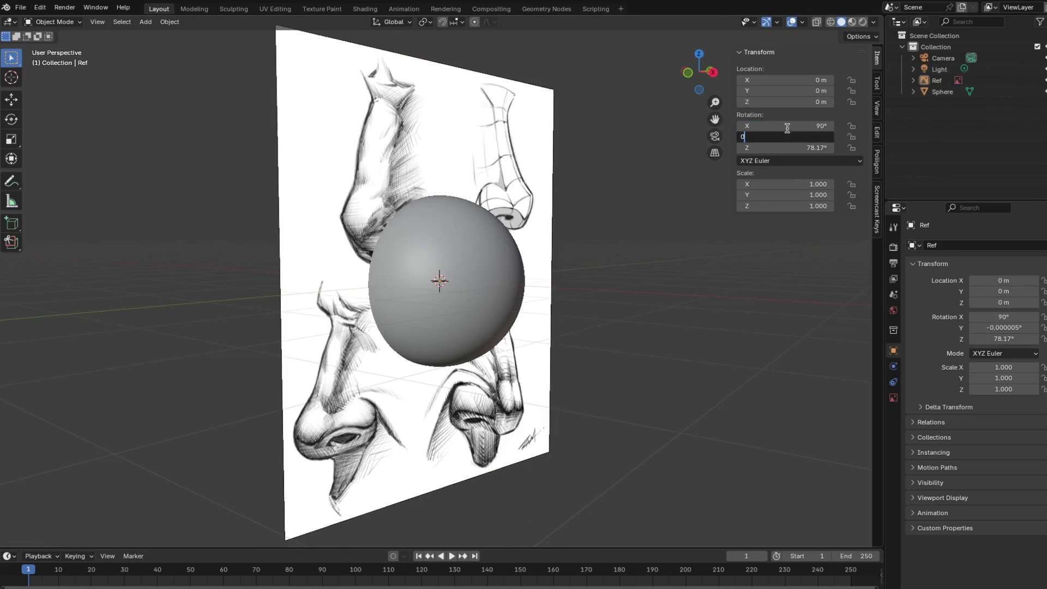
key(Tab)
text(90)
key(Return)
Step: Move the reference image along the X axis to about -3.47 m, behind the sphere, and check its placement in orthographic views
scroll(545, 305, down, 3)
middle_drag(531, 312, 498, 313)
scroll(496, 349, down, 3)
click(484, 328)
click(511, 249)
click(438, 212)
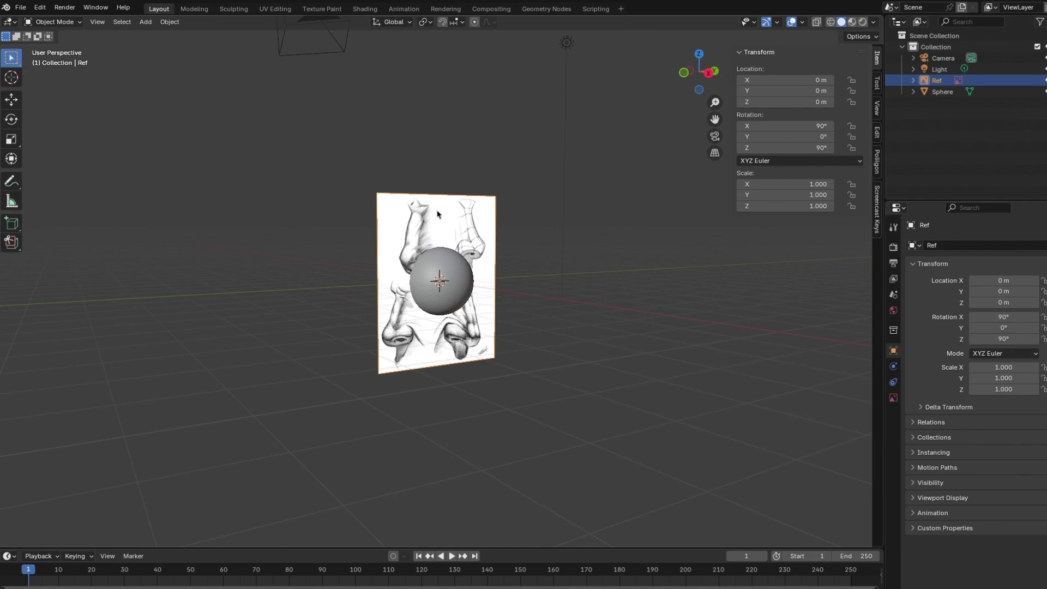
key(g)
key(x)
click(383, 196)
middle_drag(486, 319, 599, 270)
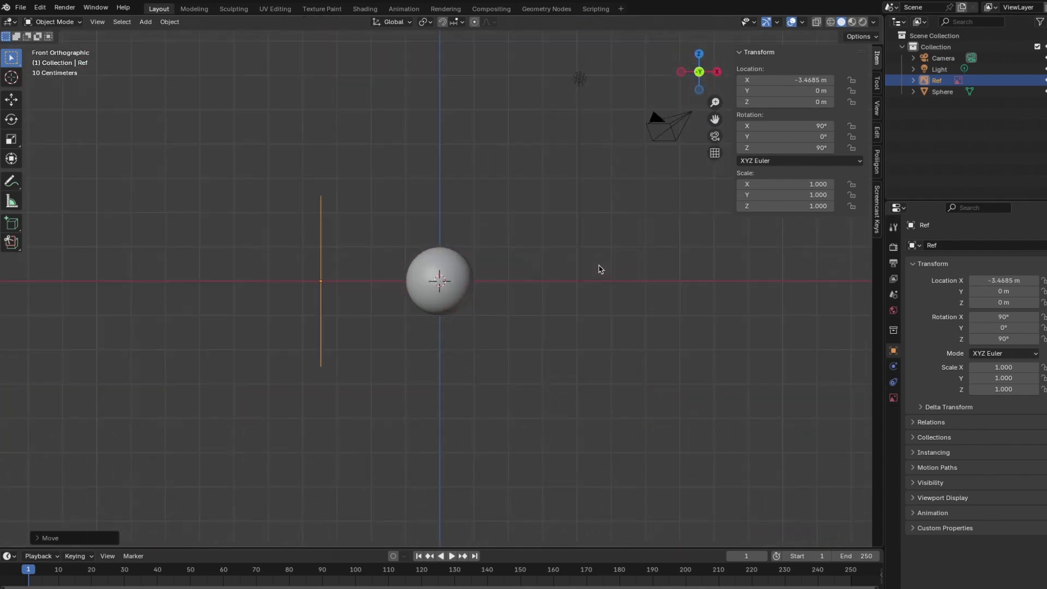
key(KP_3)
key(KP_7)
Step: Select the sphere and switch it to Sculpt Mode
middle_drag(598, 269, 413, 281)
click(412, 281)
click(53, 22)
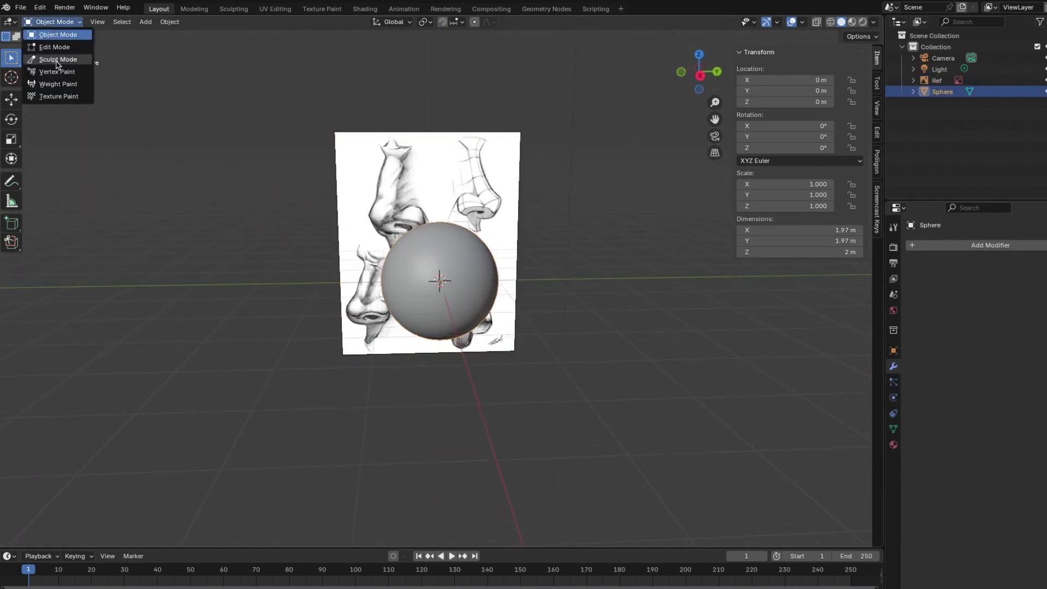
click(51, 58)
scroll(98, 65, up, 2)
click(147, 22)
click(171, 46)
scroll(184, 229, up, 3)
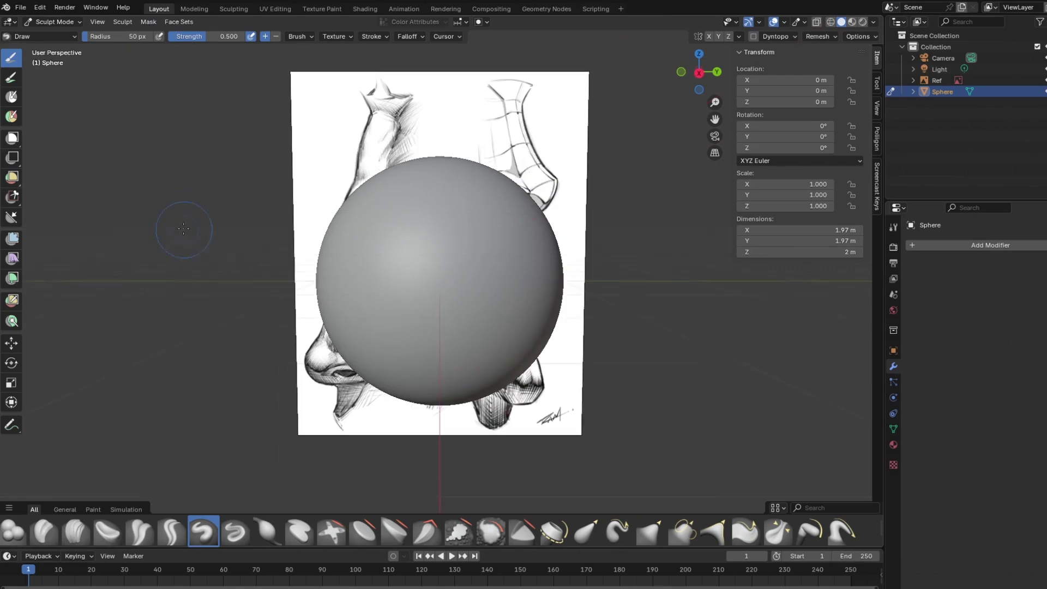
scroll(343, 234, up, 1)
scroll(331, 235, down, 2)
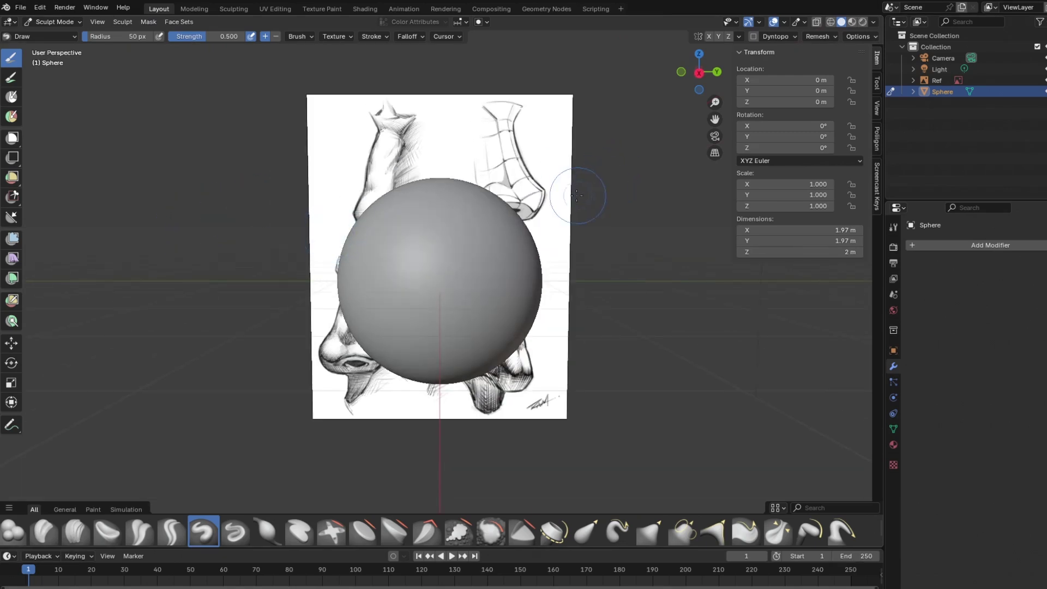
Step: Try X-ray and wireframe display to see the reference through the sphere, and return to solid shading
click(817, 23)
click(817, 23)
click(831, 23)
click(817, 23)
click(841, 22)
Step: Return to Object Mode and shift the reference image beside the sphere by setting its Y location to -3 m
click(54, 21)
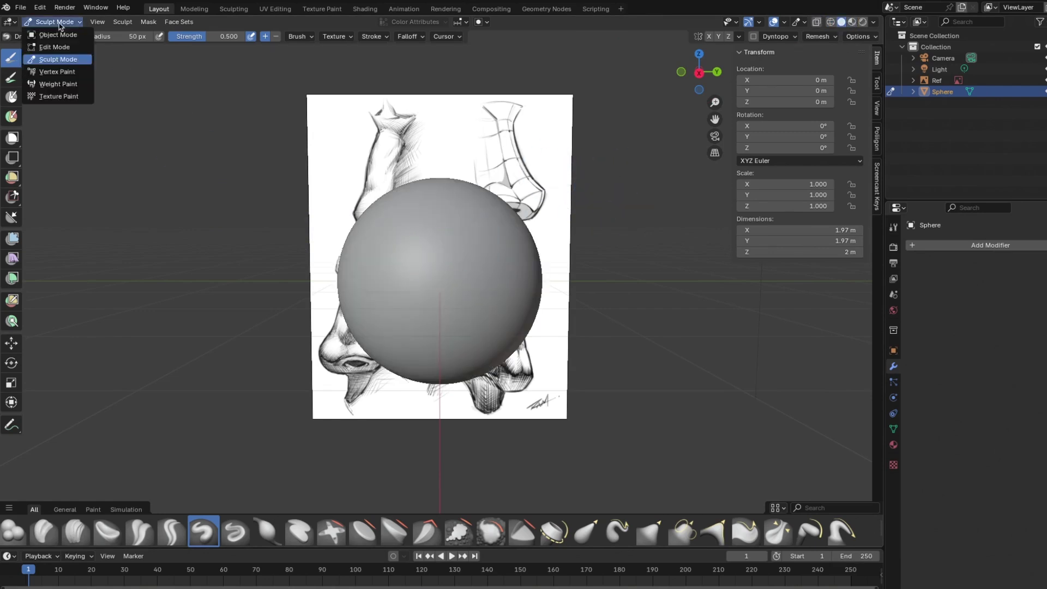
click(49, 33)
click(394, 143)
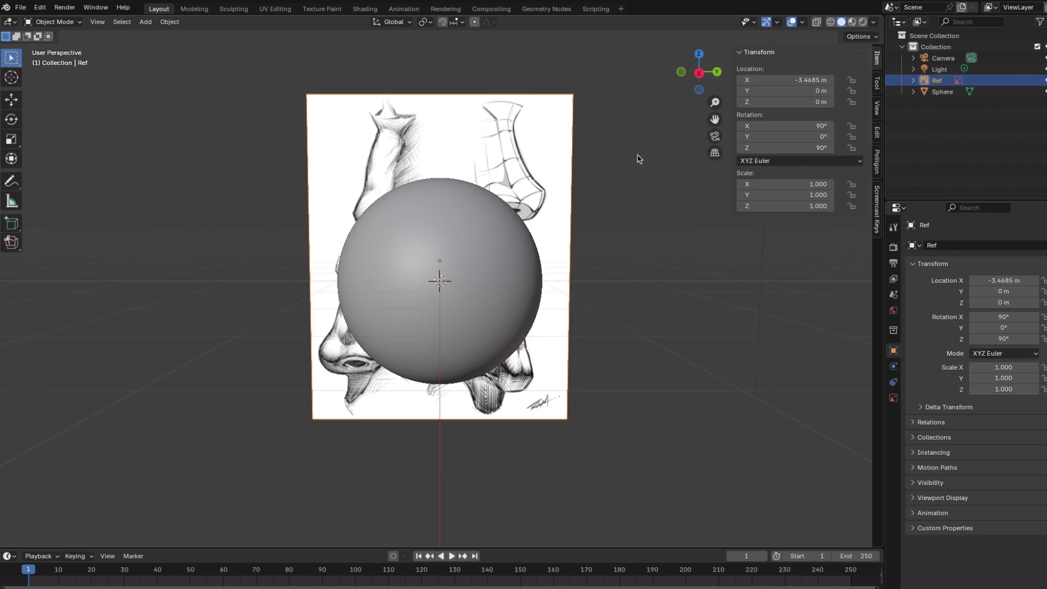
click(795, 137)
key(Return)
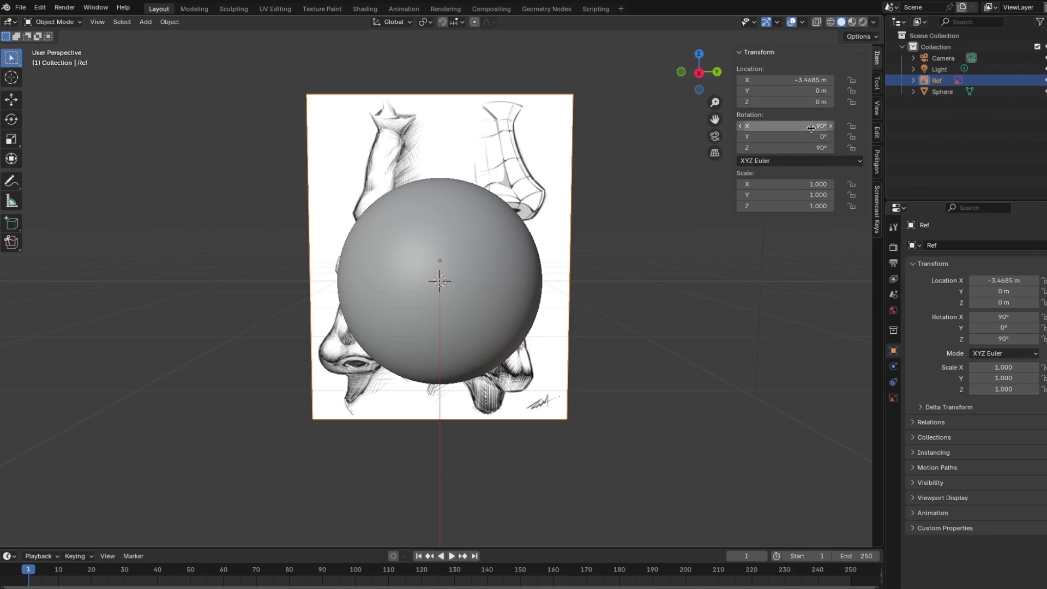
click(799, 91)
text(-2)
key(Return)
click(799, 91)
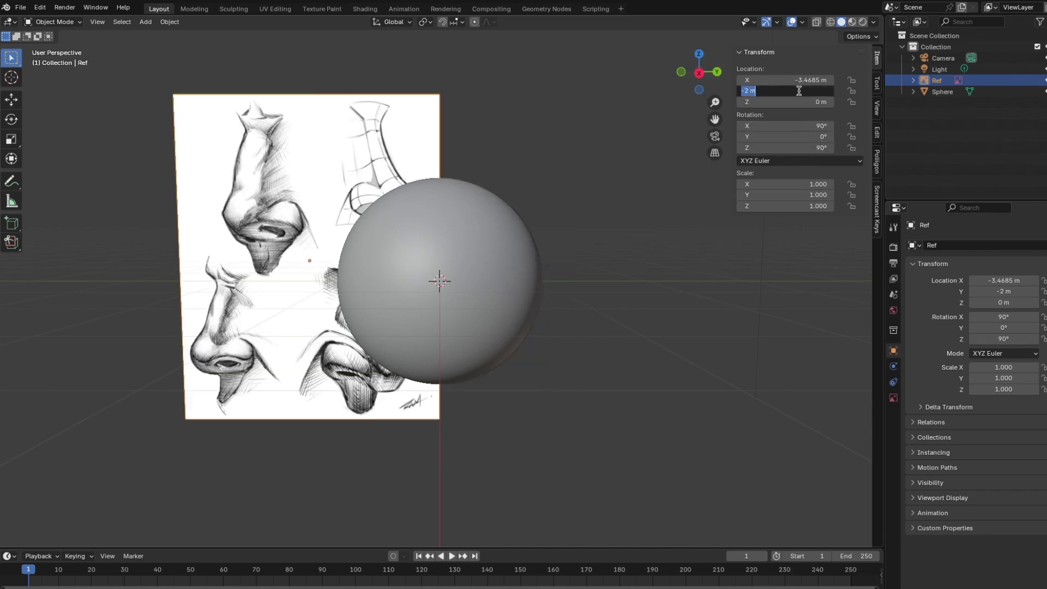
text(-3)
key(Return)
Step: Select the sphere and enter Sculpt Mode with the reference image in view beside it
middle_drag(508, 204, 467, 242)
scroll(467, 242, up, 1)
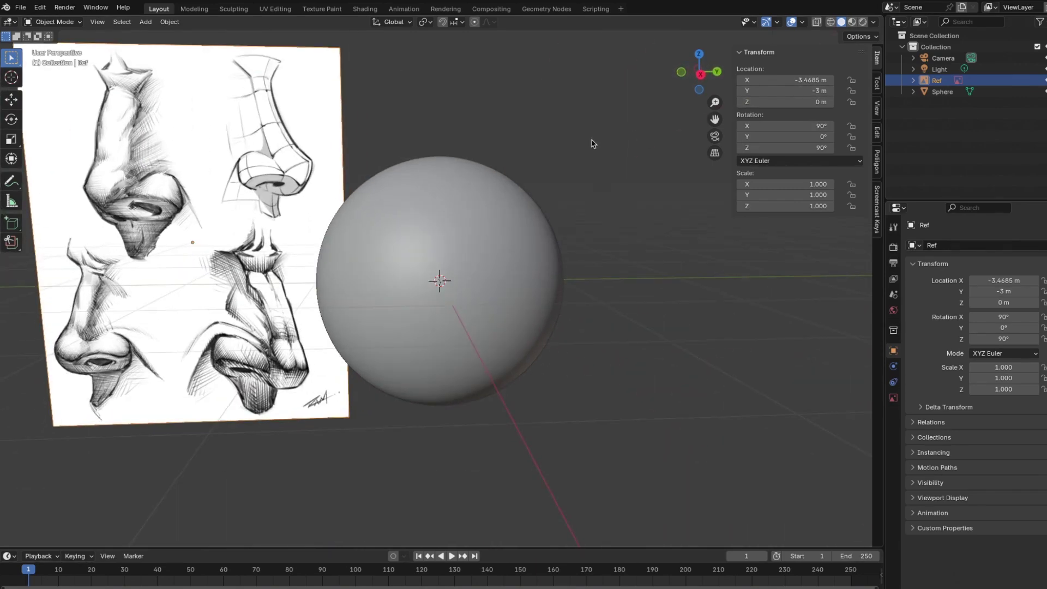
click(597, 113)
click(488, 200)
click(53, 22)
click(53, 54)
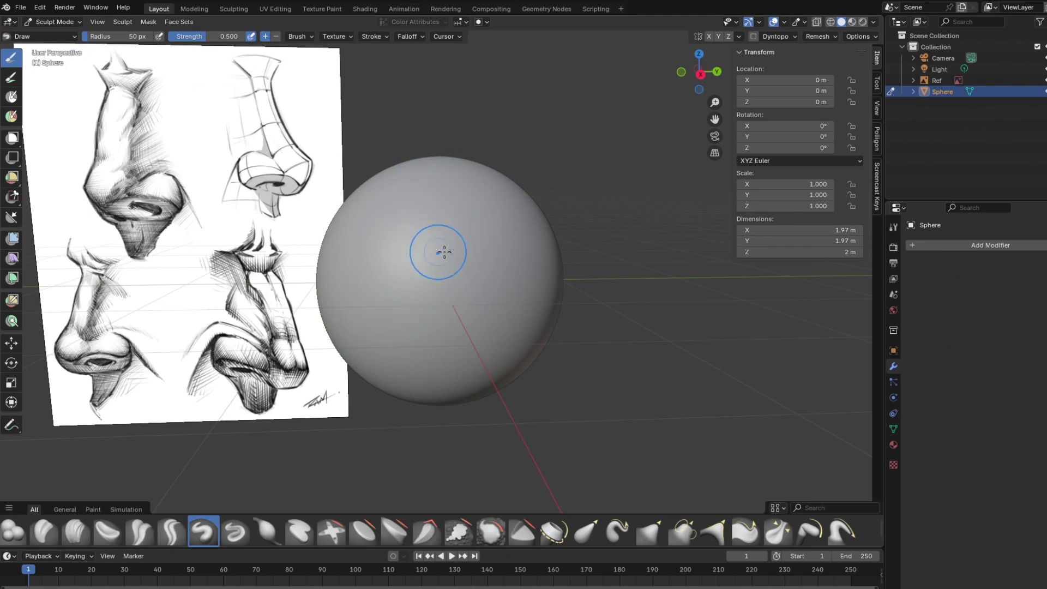
Step: Try out Draw brush strokes on the front of the sphere and undo them
mouse_move(440, 297)
mouse_down()
mouse_move(437, 234)
mouse_move(441, 243)
mouse_up()
key(ctrl+z)
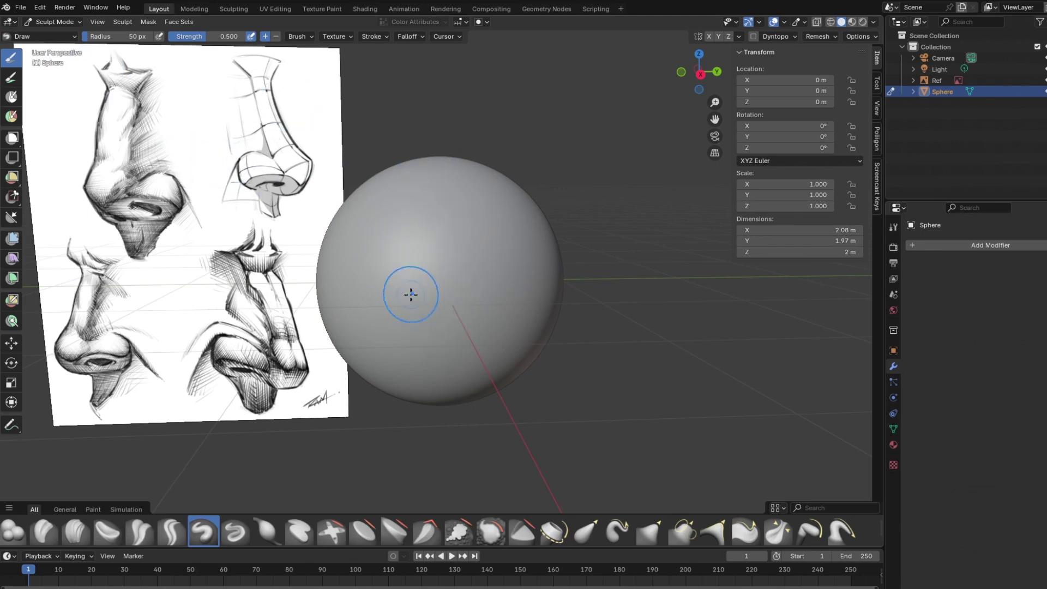
drag(414, 329, 439, 291)
key(ctrl+z)
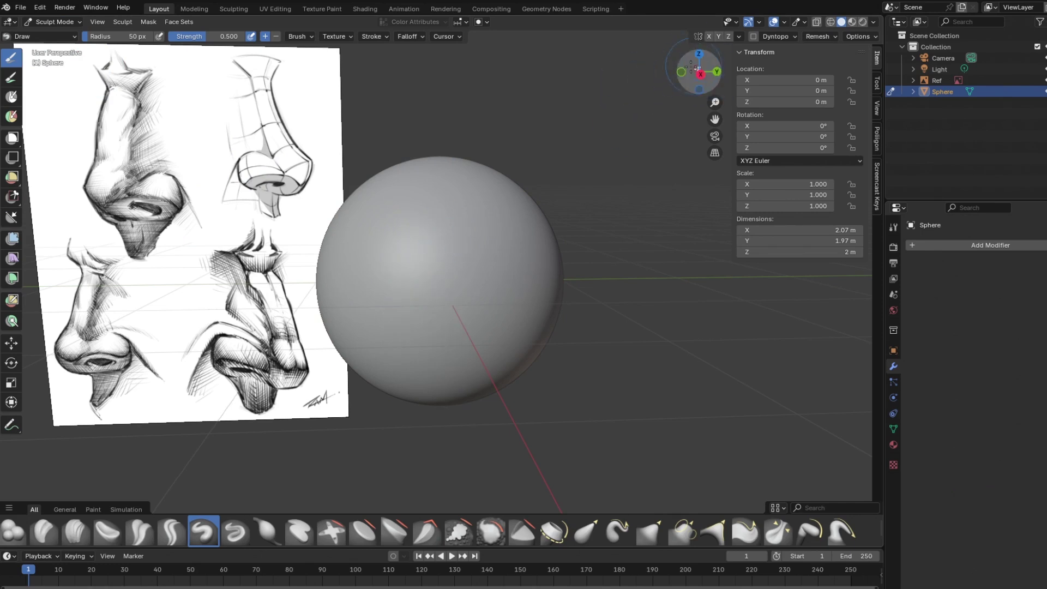
mouse_move(380, 286)
mouse_down()
mouse_move(384, 271)
mouse_move(386, 285)
mouse_up()
key(ctrl+z)
Step: Enable sculpt symmetry on the Y axis only and undo the remaining test stroke
click(718, 36)
click(709, 36)
key(ctrl+z)
Step: Build up the nose's bridge, tip, nostril wings and brow transition on the sphere's front using Clay Strips at a 36 px radius
middle_drag(514, 217, 510, 213)
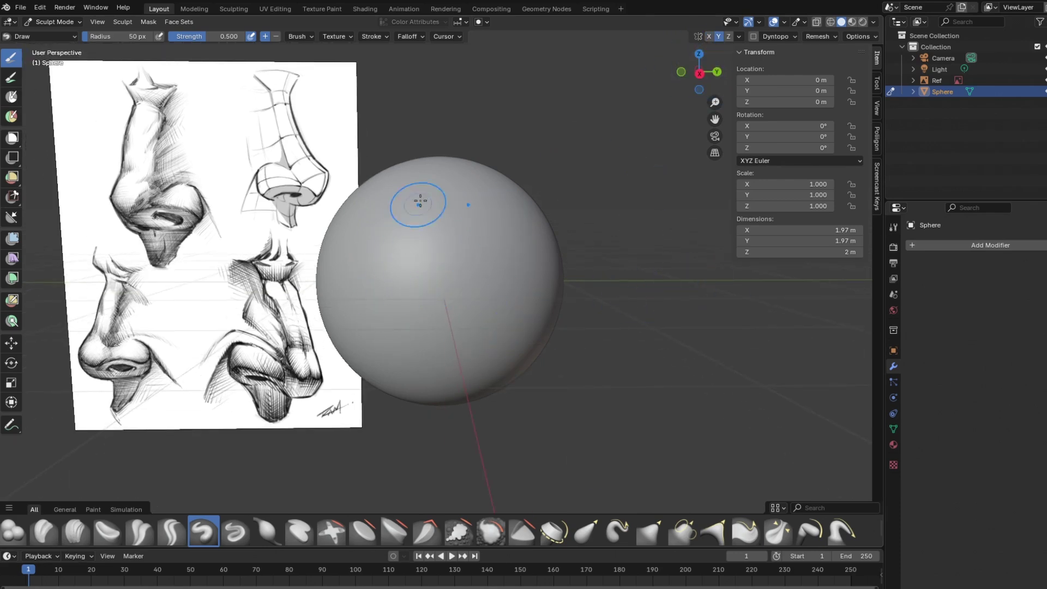
click(78, 534)
mouse_move(435, 250)
mouse_down()
mouse_move(444, 223)
mouse_move(455, 348)
mouse_move(411, 320)
mouse_move(395, 327)
mouse_move(433, 339)
mouse_move(439, 225)
mouse_move(427, 308)
mouse_move(411, 327)
mouse_move(437, 318)
mouse_move(435, 257)
mouse_move(435, 314)
mouse_move(437, 268)
mouse_move(400, 319)
mouse_up()
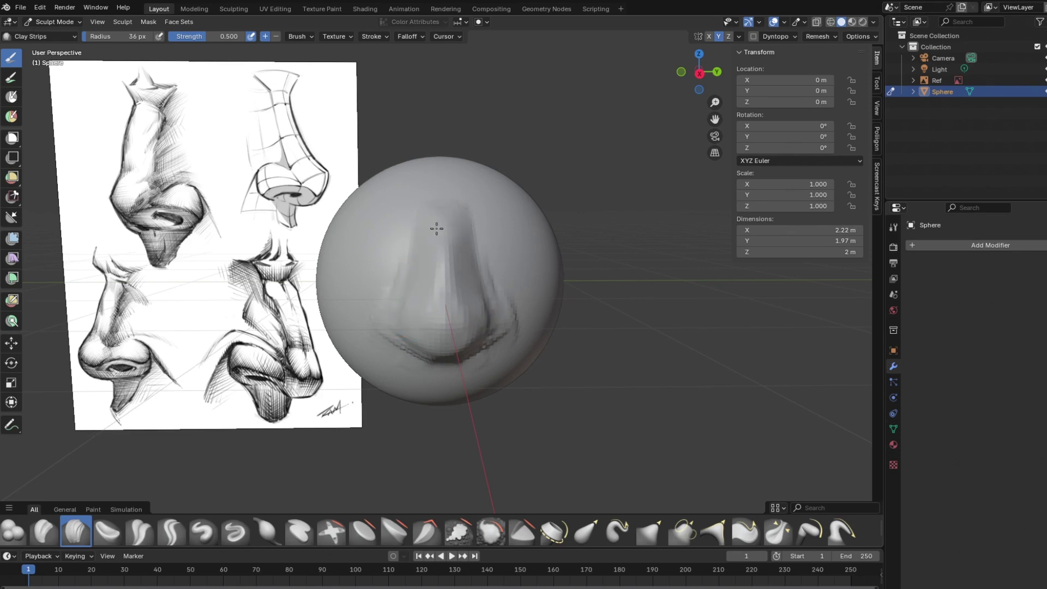
drag(412, 197, 414, 194)
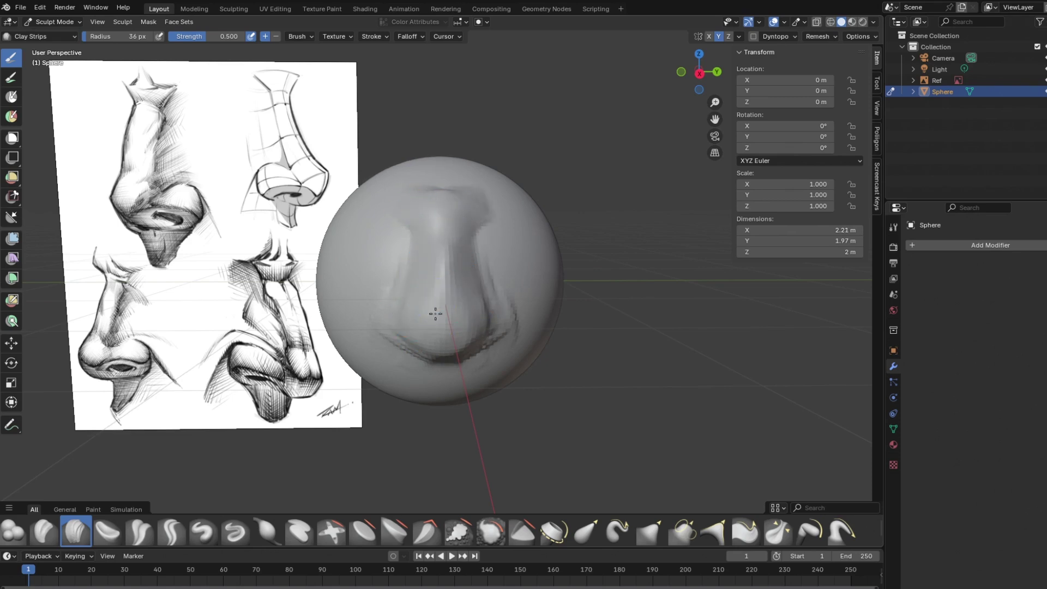
Step: Build up the nostril wings, bridge sides and nose tip with Clay Strips at a 36 px radius
mouse_move(435, 313)
mouse_down()
mouse_move(431, 325)
mouse_move(444, 311)
mouse_move(393, 318)
mouse_up()
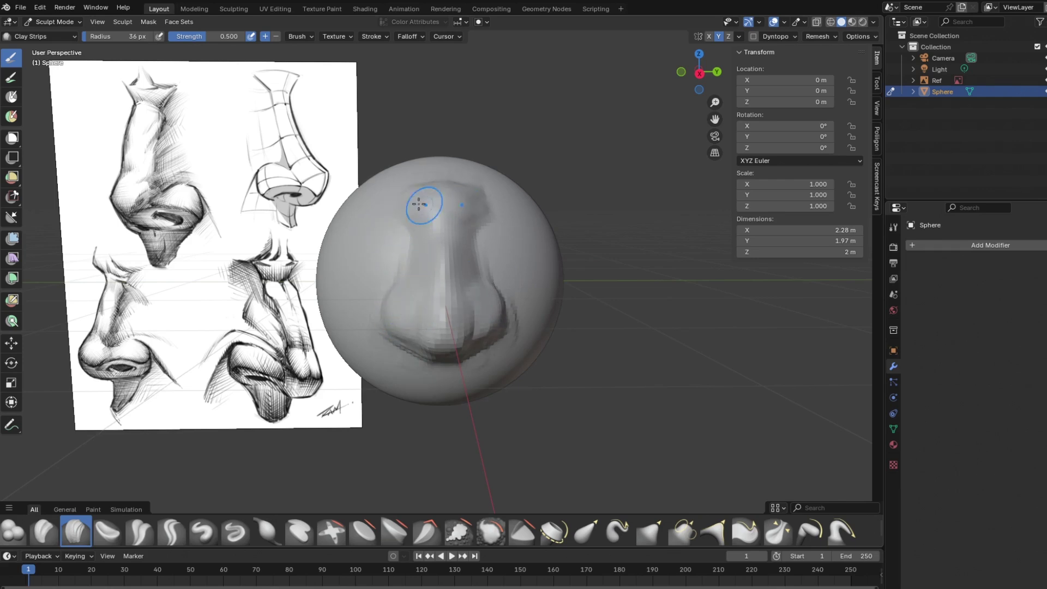
mouse_move(422, 211)
mouse_down()
mouse_move(435, 222)
mouse_move(427, 316)
mouse_move(398, 304)
mouse_move(420, 273)
mouse_up()
middle_drag(422, 341, 451, 186)
drag(475, 199, 524, 313)
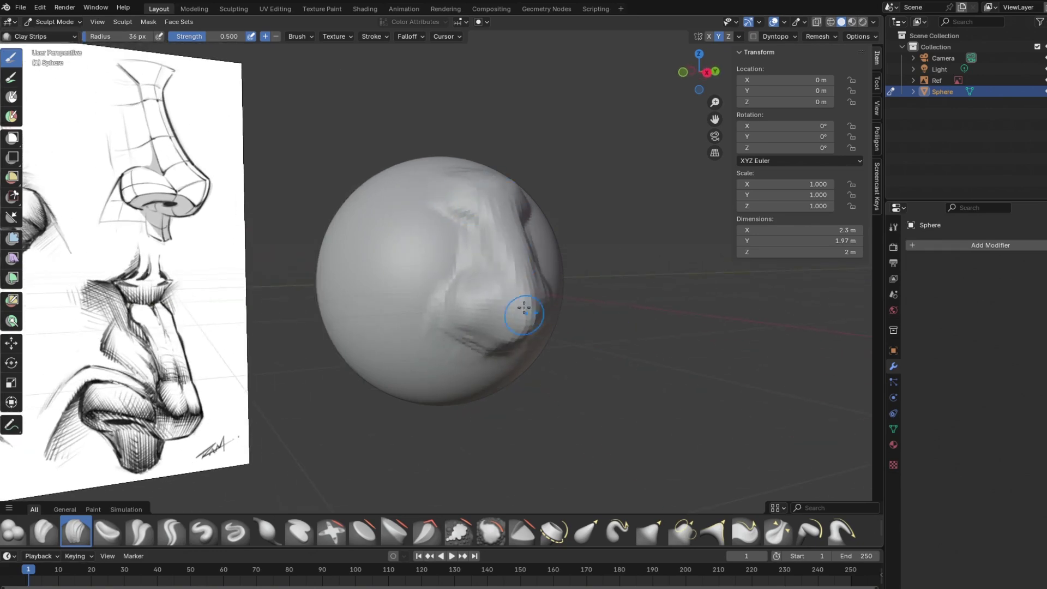
middle_drag(525, 324, 527, 321)
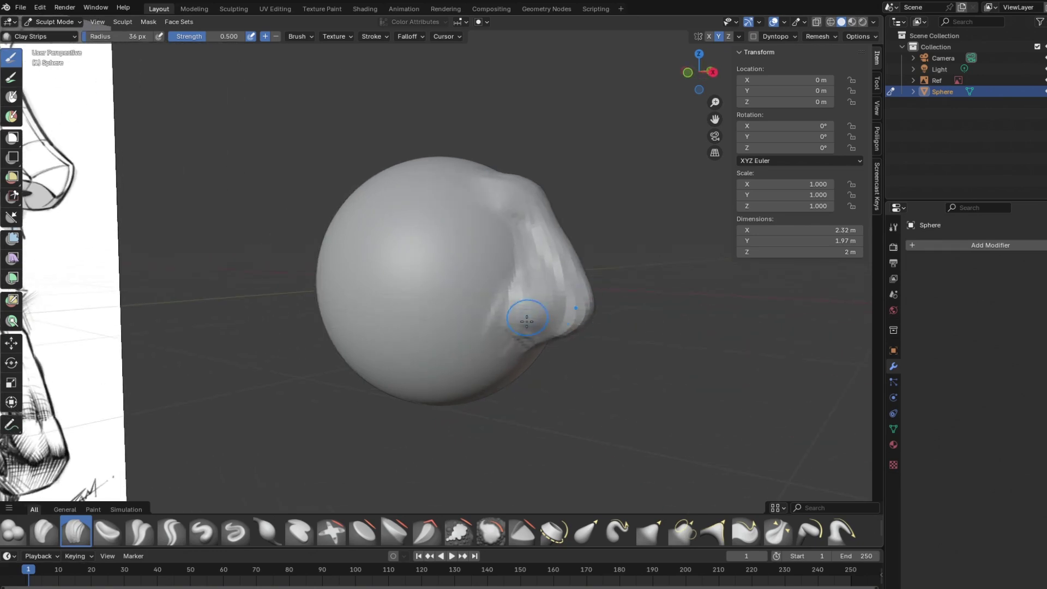
Step: Pull the nose tip forward with the Grab brush and reshape the brow transition at a 116 px radius
click(652, 529)
drag(584, 311, 590, 306)
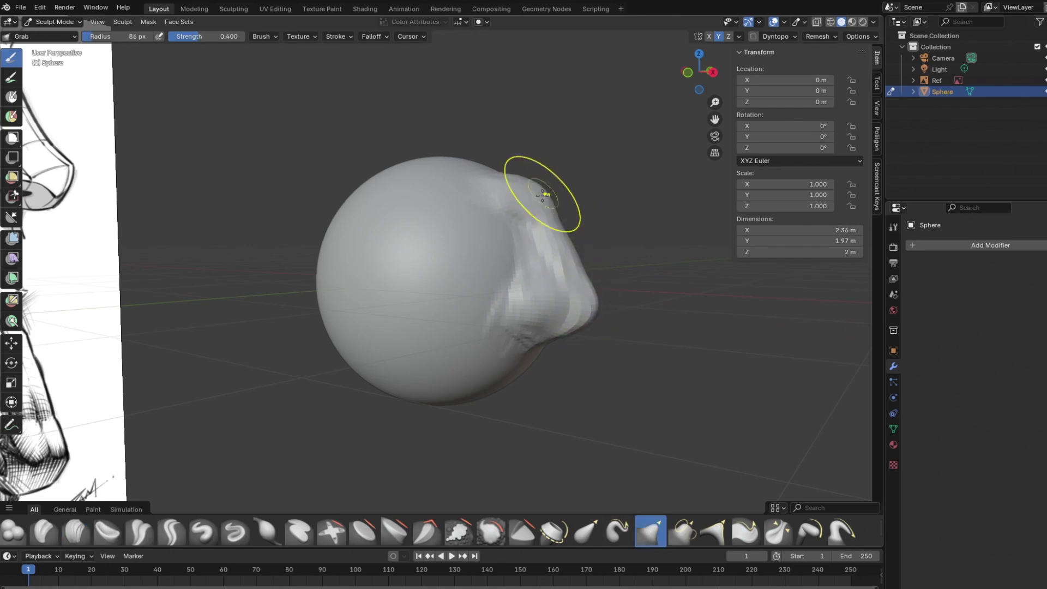
key(bracketright)
key(bracketright)
key(bracketright)
middle_drag(529, 239, 527, 227)
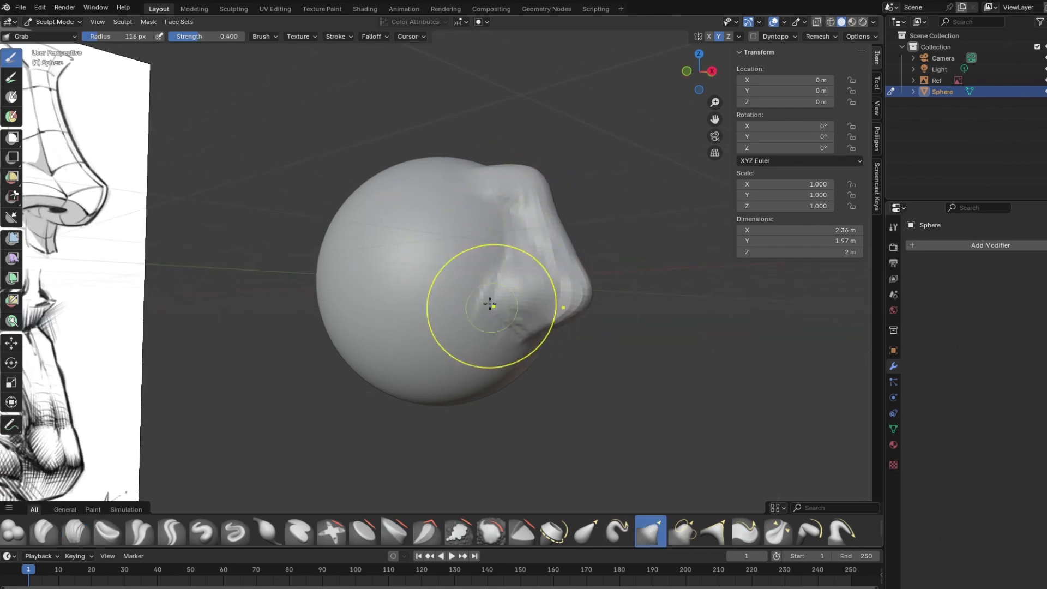
middle_drag(487, 157, 428, 237)
drag(413, 187, 395, 202)
middle_drag(345, 307, 340, 240)
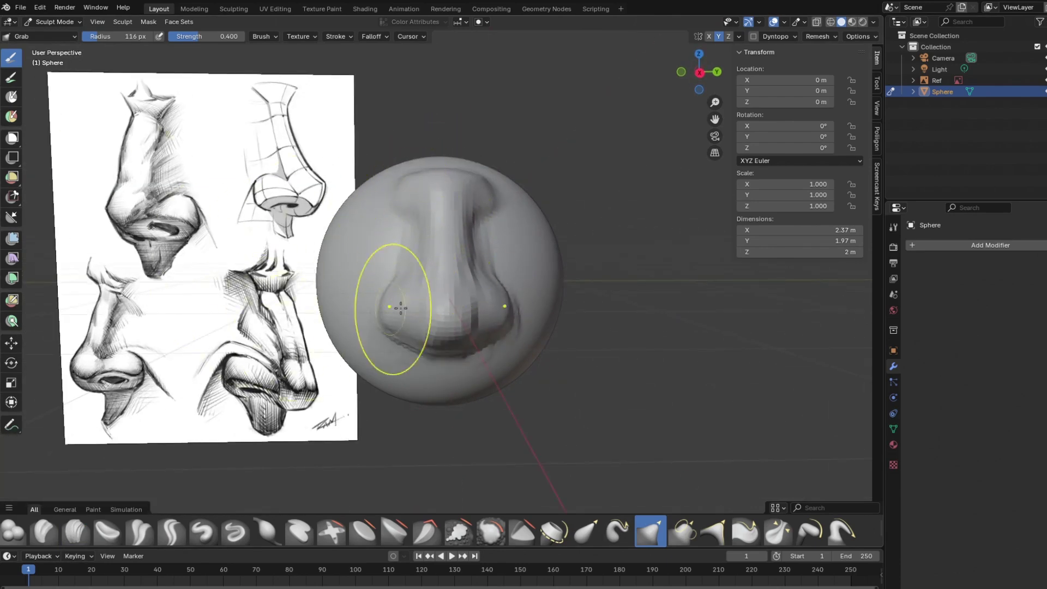
Step: Extend the nose tip further forward and adjust the underside and nostril wings with smaller Grab strokes, down to a 65 px radius
mouse_move(420, 249)
middle_down()
mouse_move(507, 207)
mouse_move(476, 169)
middle_up()
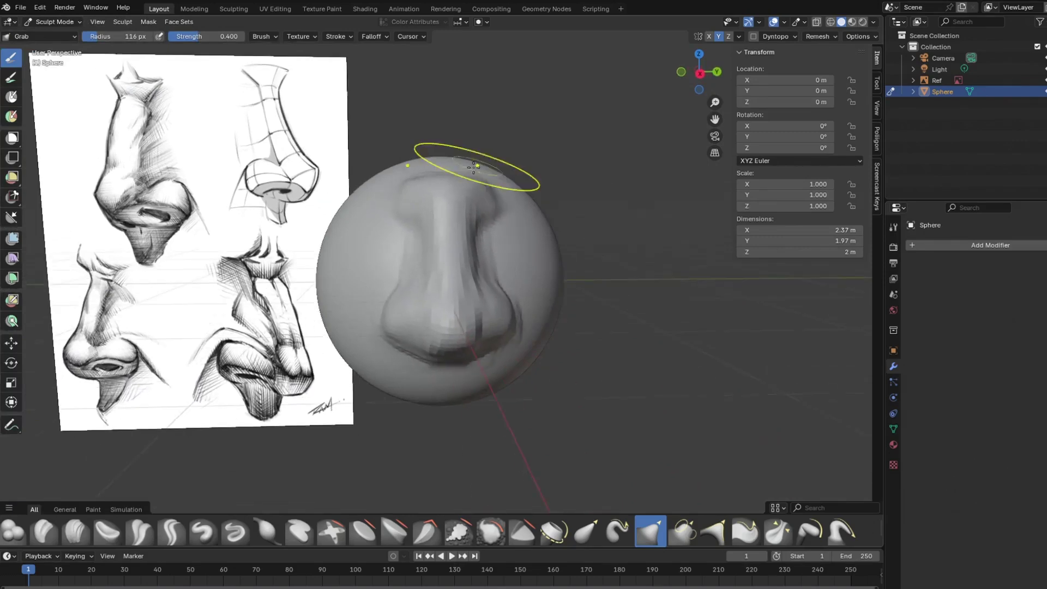
middle_drag(397, 263, 401, 365)
drag(429, 402, 424, 414)
middle_drag(383, 349, 272, 289)
drag(297, 302, 306, 309)
middle_drag(318, 213, 433, 229)
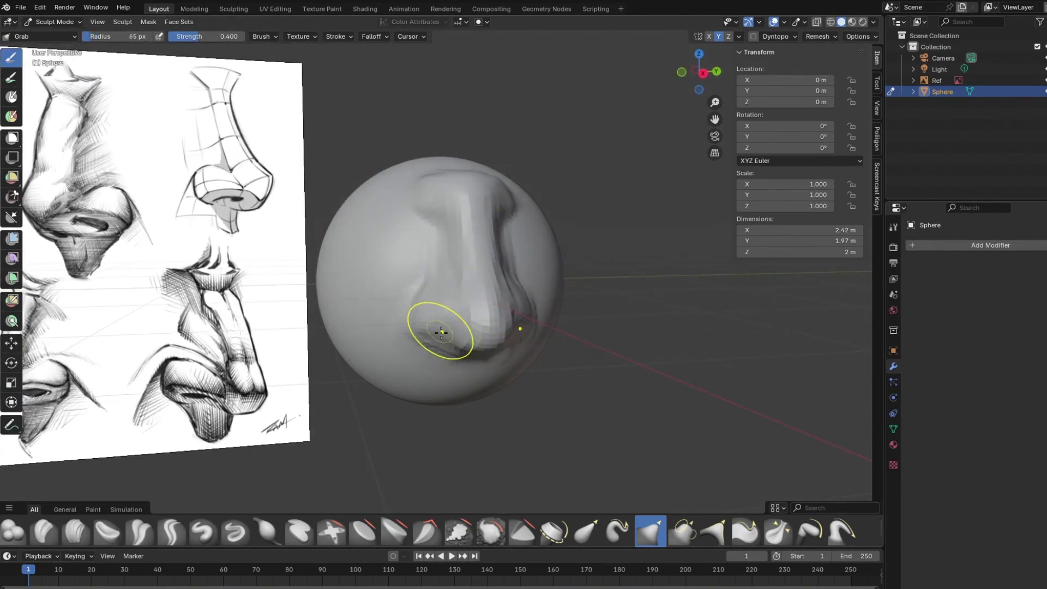
Step: Refine the bridge and nostril wings with the Grab brush, working from a 111 px radius down to 54 px
key(f)
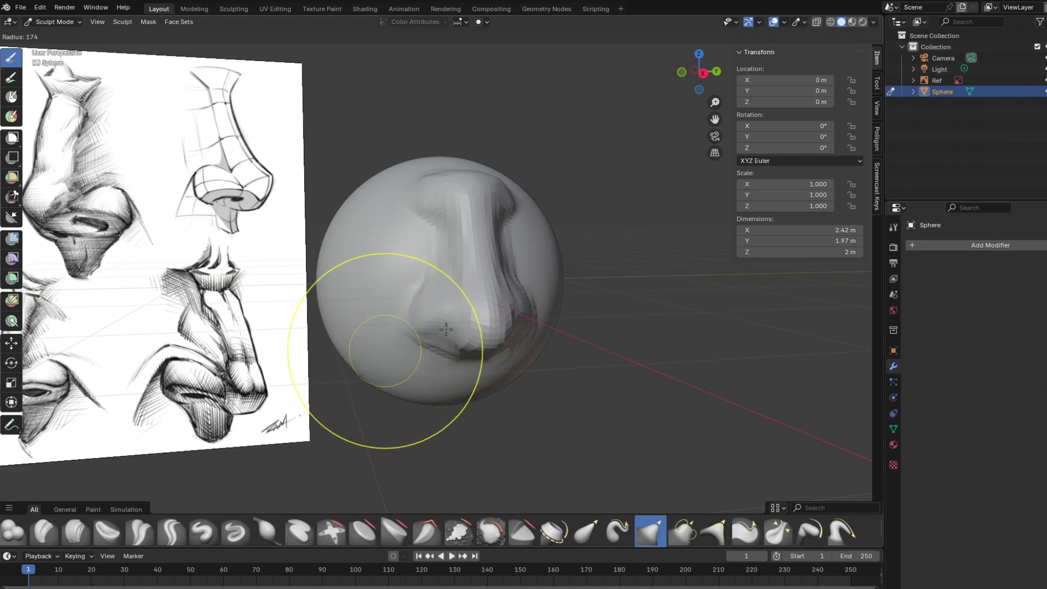
click(395, 351)
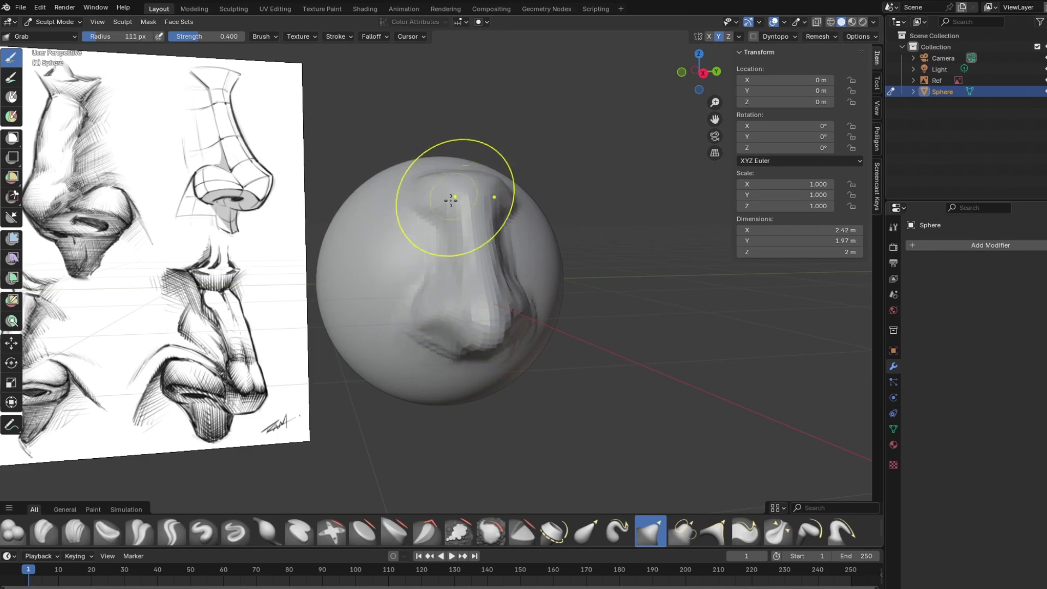
middle_drag(451, 193, 522, 329)
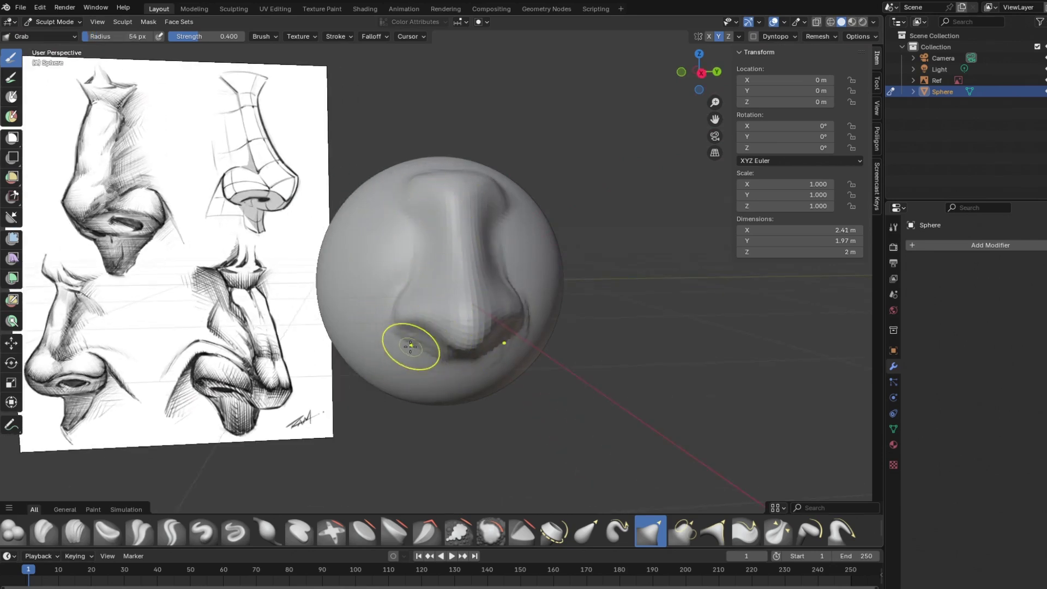
mouse_move(400, 235)
middle_down()
mouse_move(451, 285)
mouse_move(544, 334)
middle_up()
drag(555, 345, 557, 343)
middle_drag(524, 229, 561, 192)
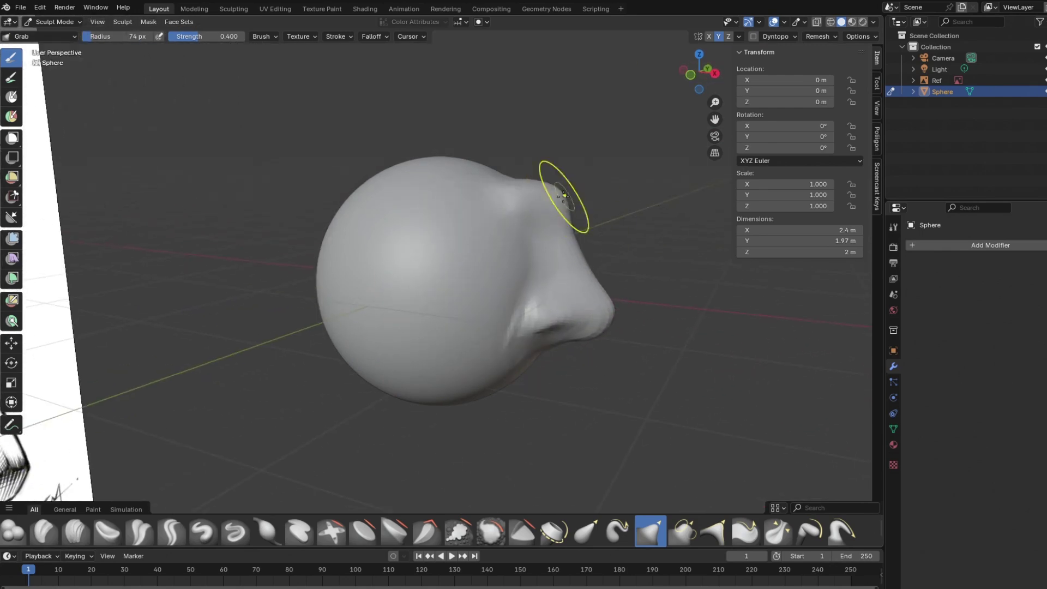
Step: Set the Grab radius to 107 px and push the nostril wings inward to narrow the nose
key(f)
click(581, 191)
mouse_move(412, 225)
middle_down()
mouse_move(295, 260)
mouse_move(509, 330)
mouse_move(362, 310)
mouse_move(398, 289)
middle_up()
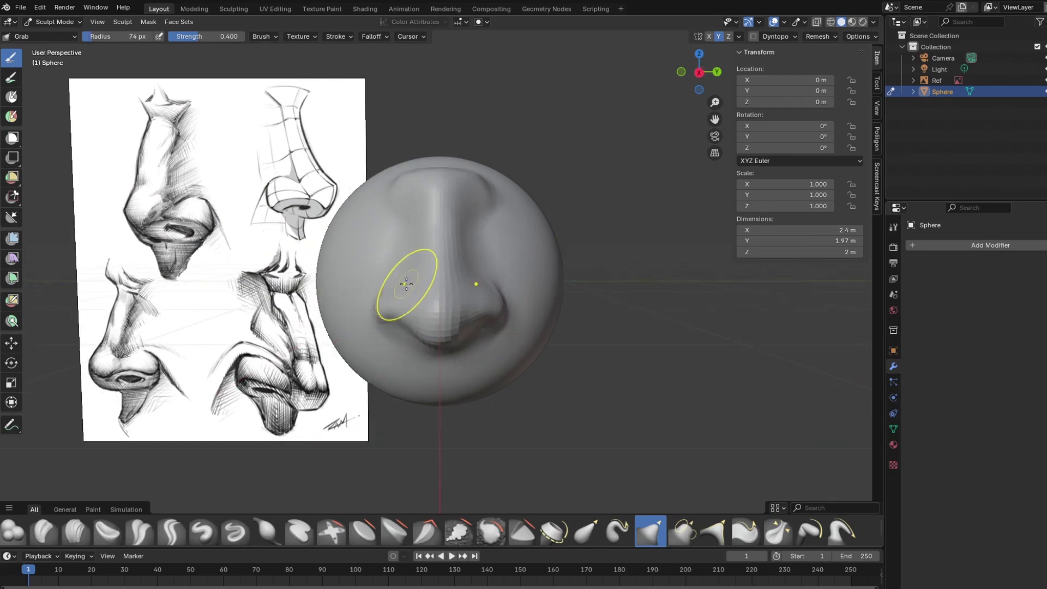
key(f)
click(406, 294)
drag(372, 306, 398, 307)
mouse_move(401, 306)
middle_down()
mouse_move(367, 229)
mouse_move(413, 307)
mouse_move(339, 268)
middle_up()
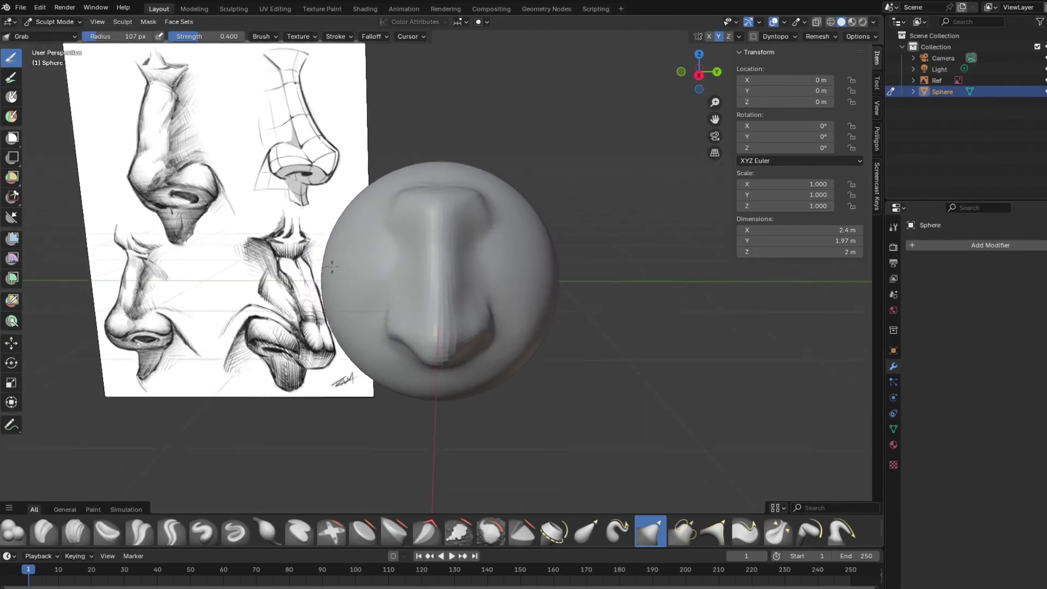
Step: Adjust the voxel size on the sphere and voxel-remesh the sculpt to even out the stretched topology
scroll(347, 238, up, 2)
mouse_move(347, 238)
ctrl+middle_down()
mouse_move(330, 238)
mouse_move(342, 218)
mouse_move(332, 257)
mouse_move(329, 241)
mouse_move(355, 236)
mouse_move(262, 240)
mouse_move(320, 250)
ctrl+middle_up()
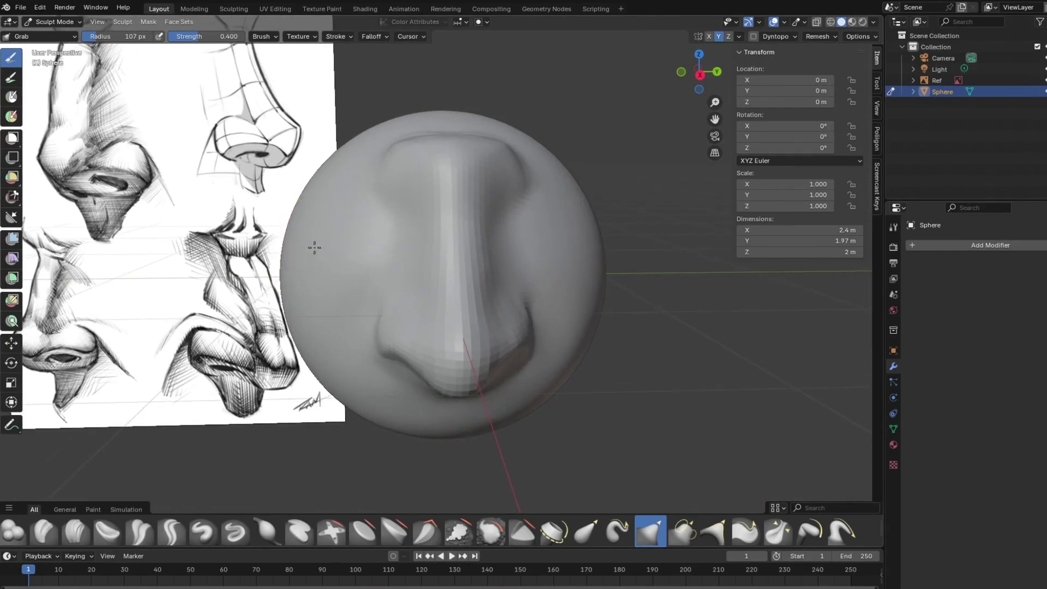
scroll(389, 262, up, 1)
middle_drag(389, 263, 386, 256)
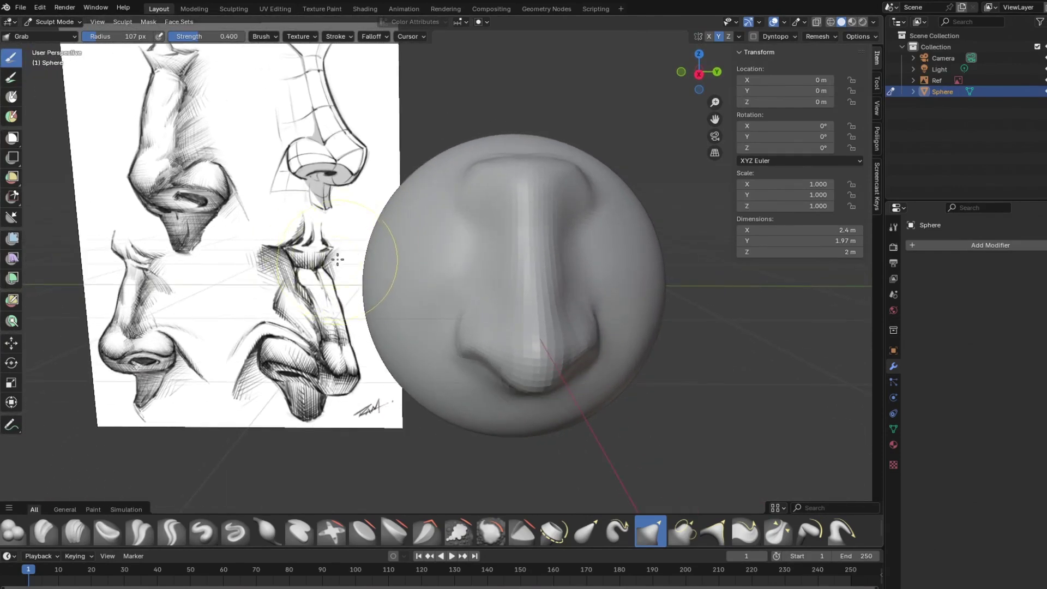
click(773, 39)
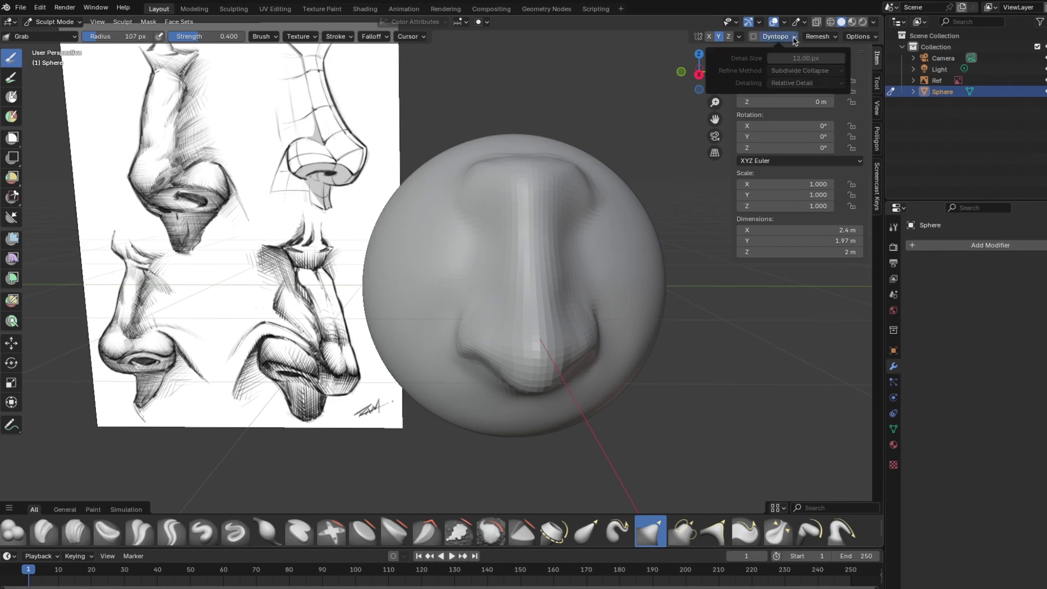
key(r)
click(417, 245)
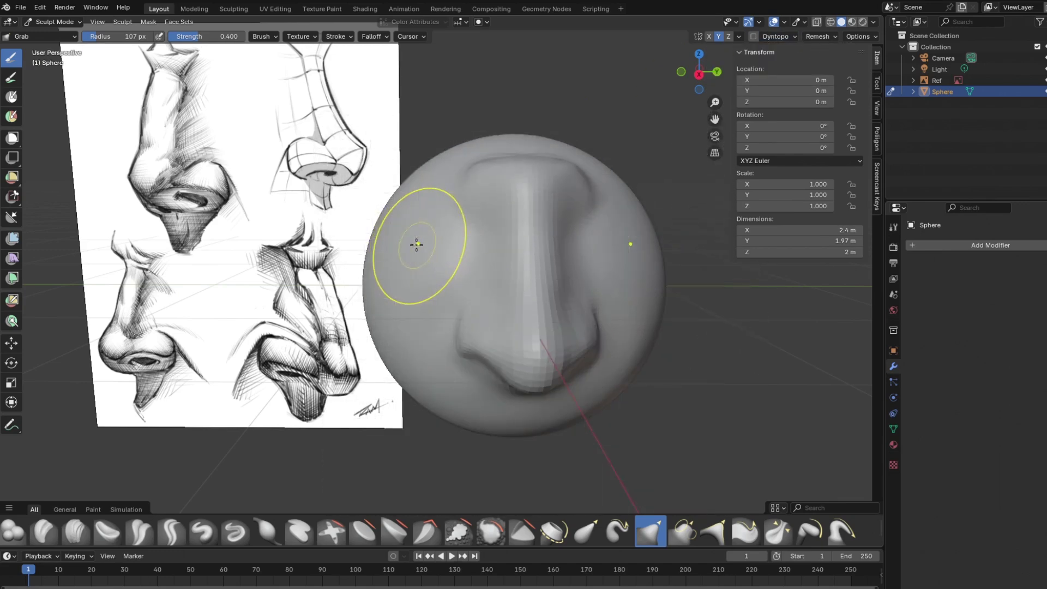
key(r)
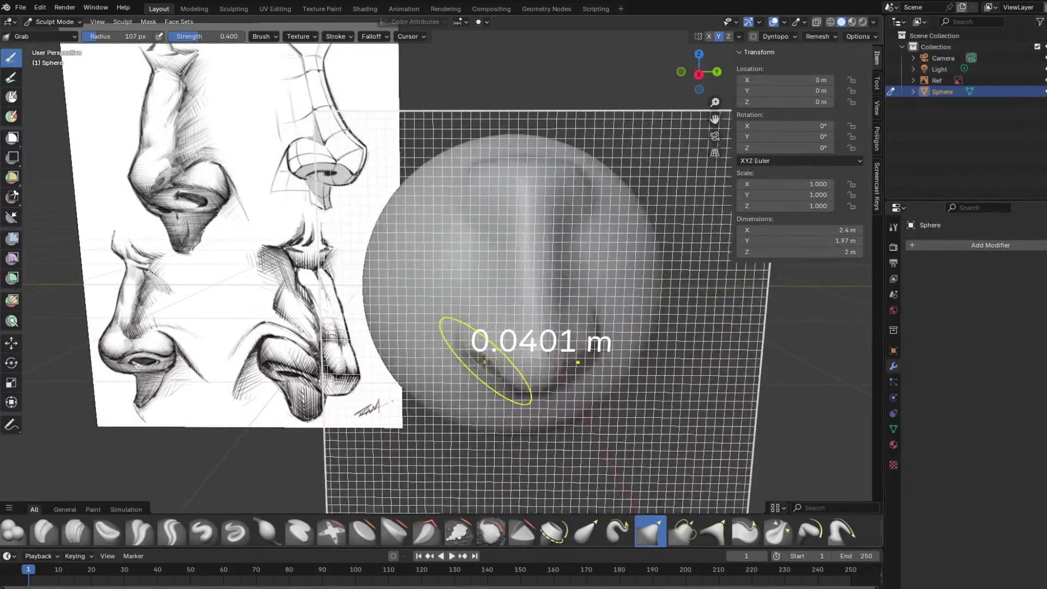
mouse_move(483, 361)
mouse_down()
mouse_move(491, 356)
mouse_move(485, 366)
mouse_move(476, 360)
mouse_move(473, 338)
mouse_up()
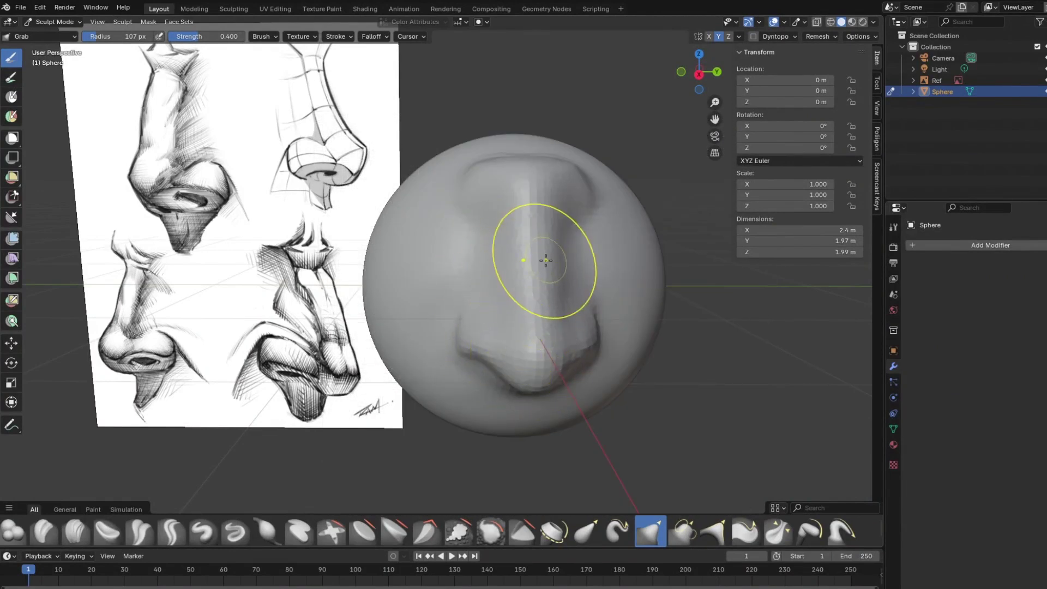
Step: Check the mesh in wireframe shading, return to solid, and remesh again using a voxel size sampled from the sculpt
click(831, 22)
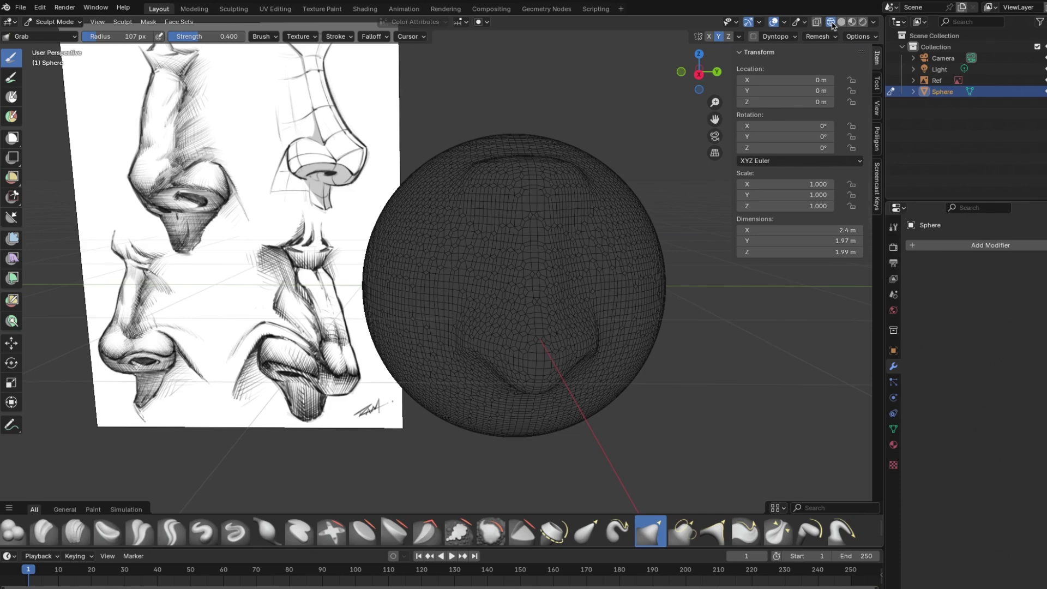
click(841, 22)
click(818, 36)
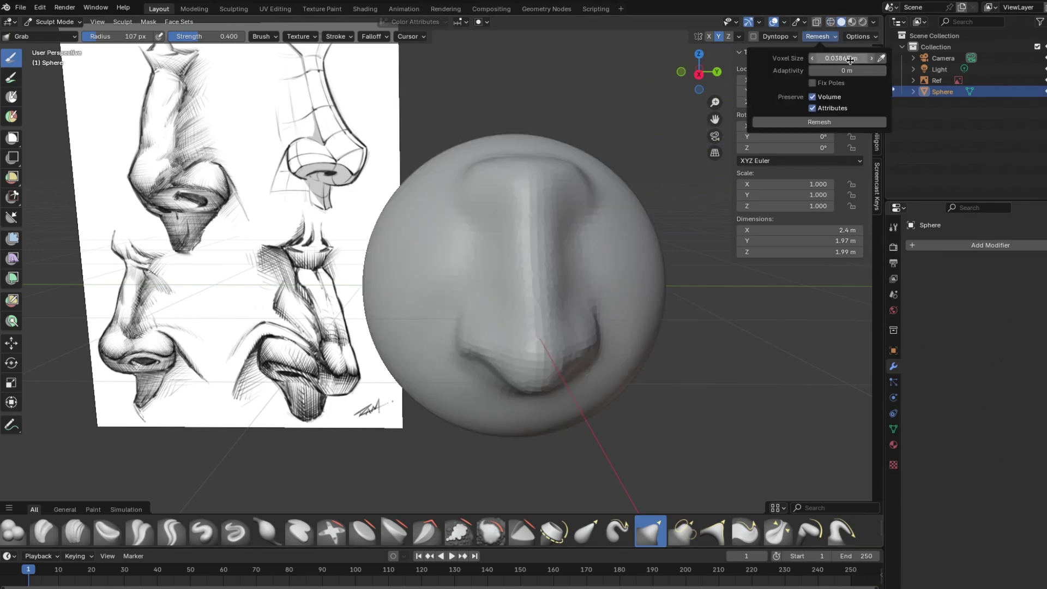
click(882, 59)
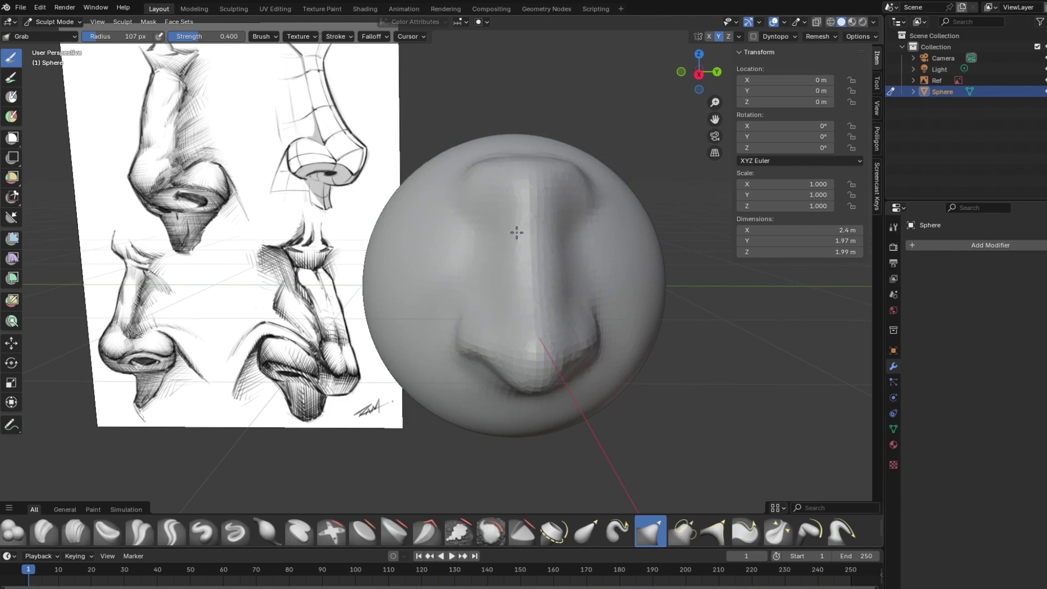
key(ctrl+r)
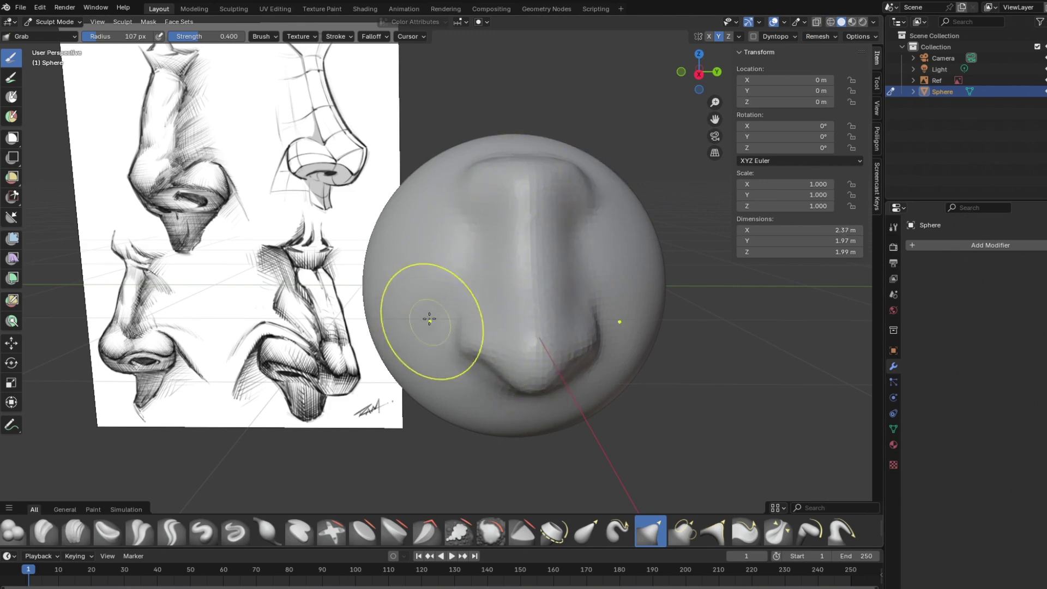
Step: Carve creases around the nostril wings and under the nose using the Crease Sharp brush at a 30 px radius
click(171, 531)
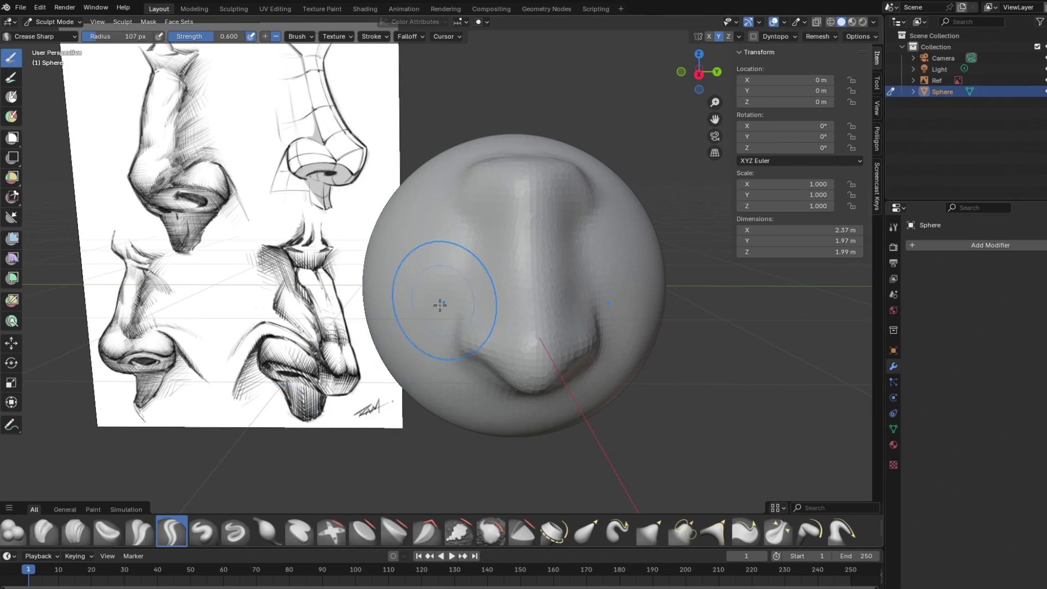
key(f)
click(415, 319)
mouse_move(414, 319)
middle_down()
mouse_move(474, 250)
mouse_move(479, 227)
mouse_move(505, 263)
middle_up()
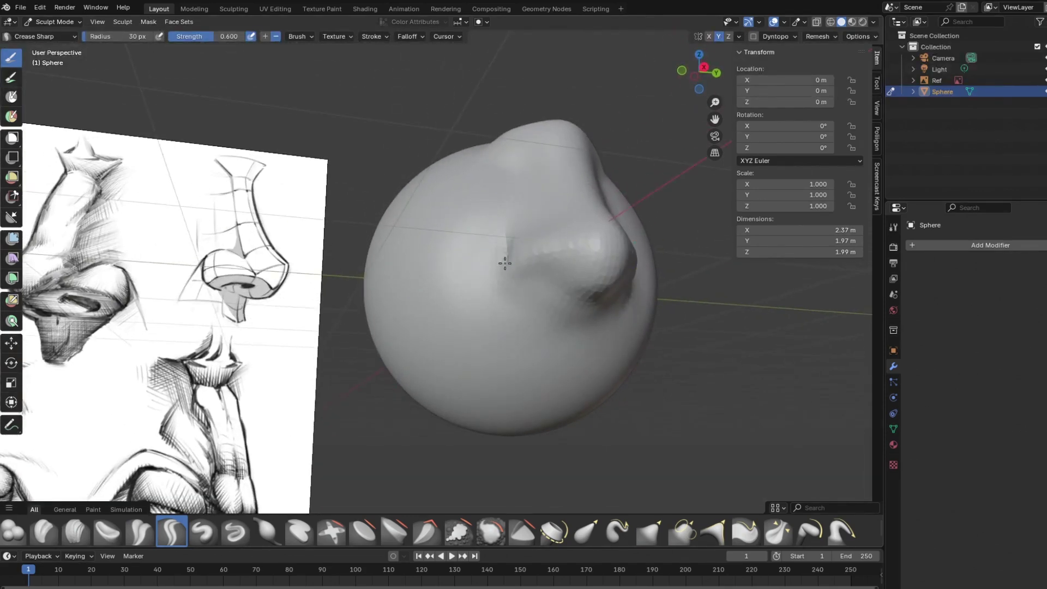
mouse_move(505, 264)
mouse_down()
mouse_move(567, 290)
mouse_move(500, 245)
mouse_move(503, 292)
mouse_up()
middle_drag(444, 271, 434, 308)
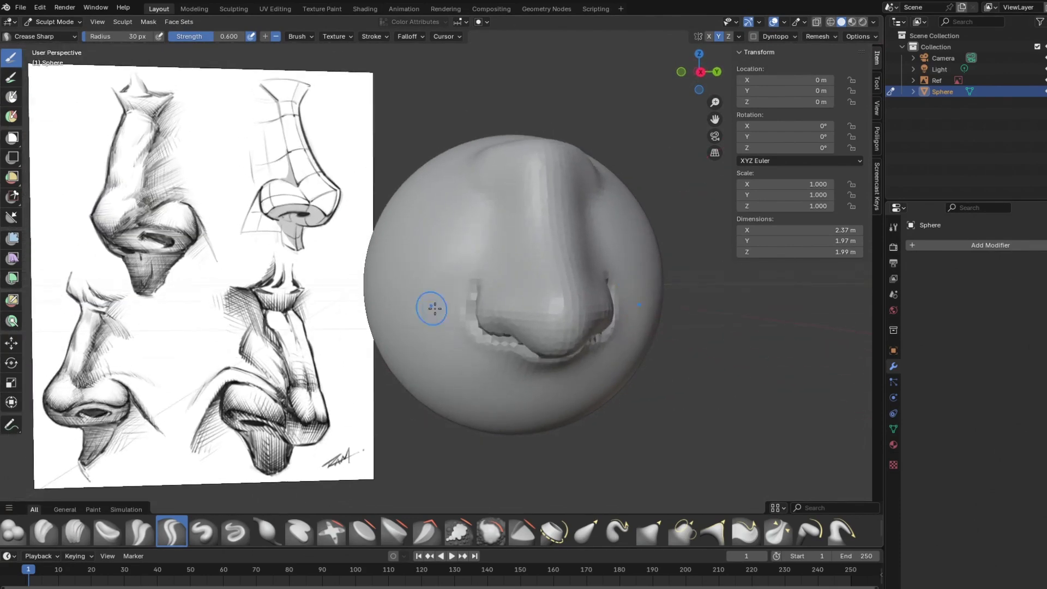
middle_drag(507, 349, 542, 306)
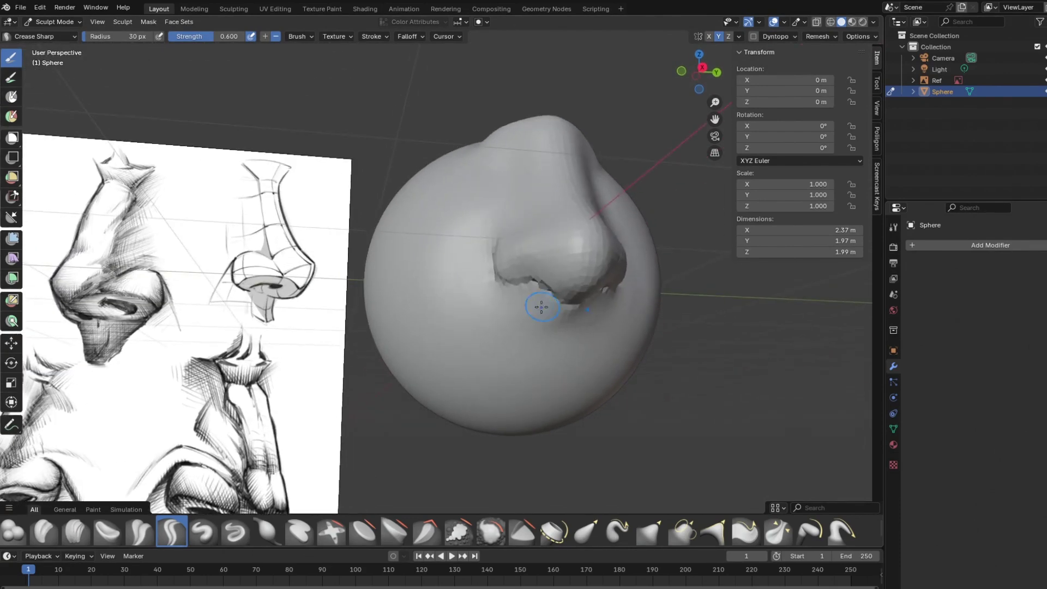
mouse_move(472, 241)
middle_down()
mouse_move(496, 276)
mouse_move(458, 259)
mouse_move(525, 229)
mouse_move(589, 234)
mouse_move(624, 260)
mouse_move(497, 271)
middle_up()
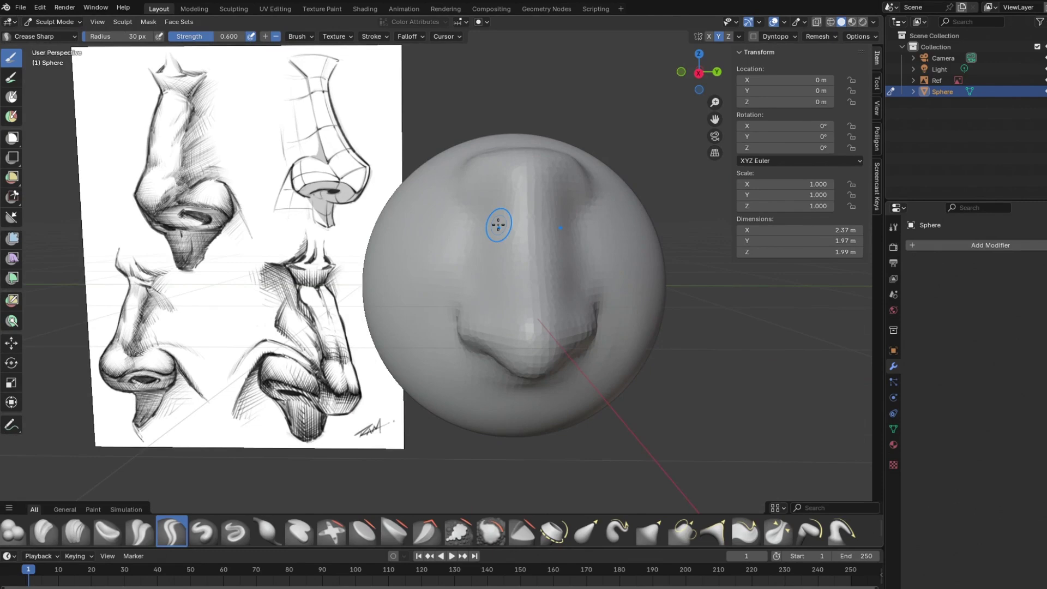
Step: Reduce the voxel size and remesh the nose into a denser mesh
key(r)
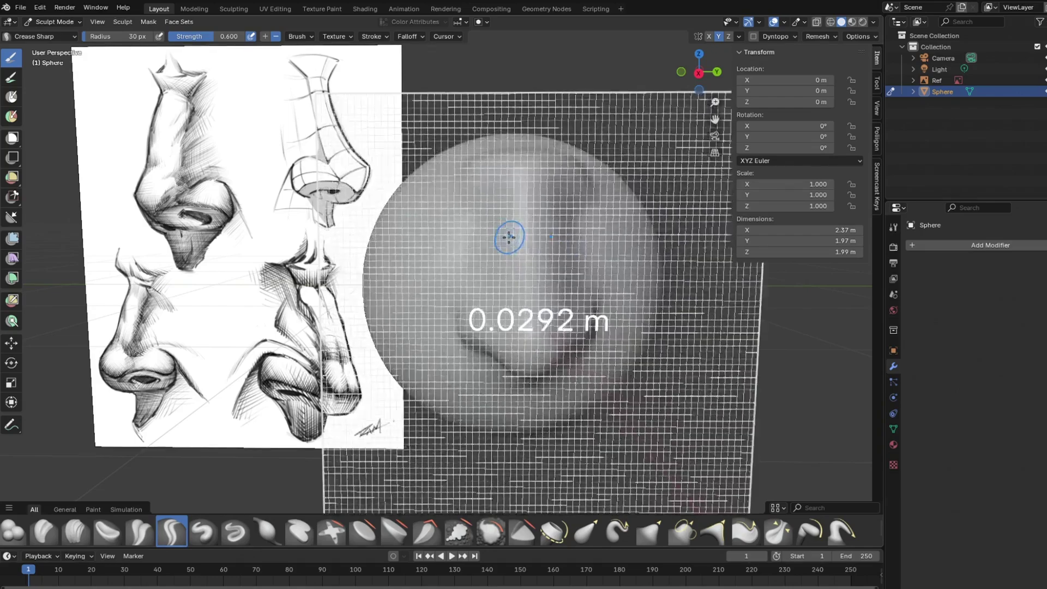
click(520, 235)
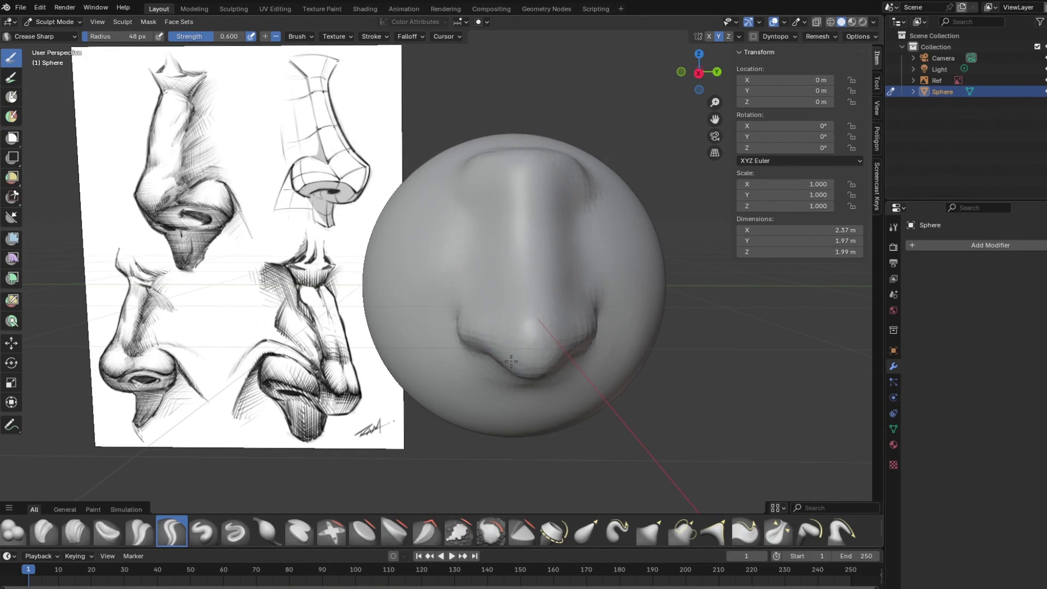
Step: Carve the two nostril openings into the underside of the nose with Crease Sharp at a 48 px radius
mouse_move(522, 165)
middle_down()
mouse_move(456, 206)
mouse_move(529, 314)
middle_up()
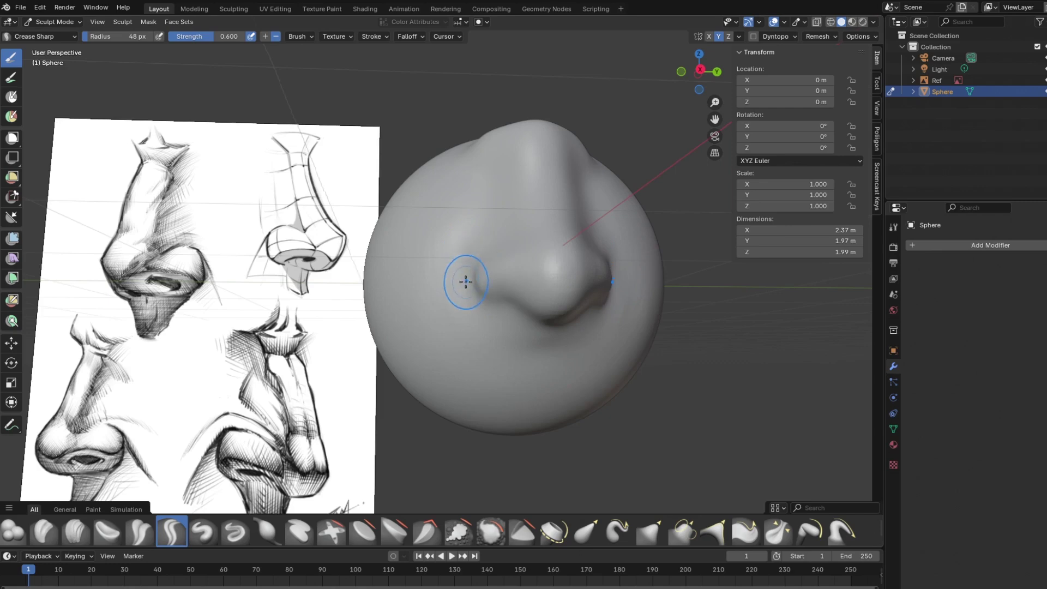
middle_drag(465, 281, 470, 193)
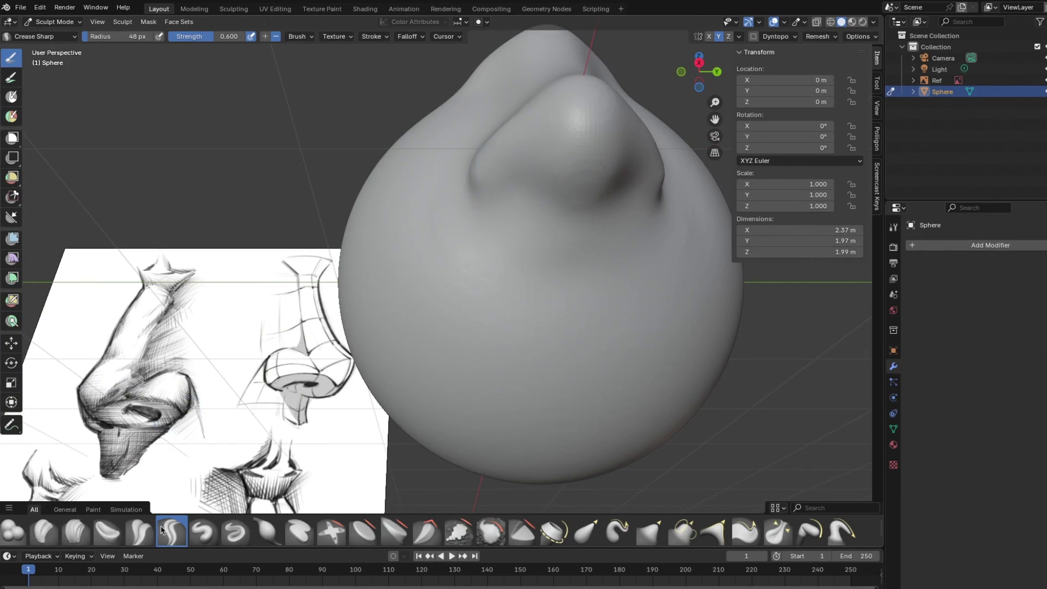
mouse_move(537, 160)
mouse_down()
mouse_move(553, 134)
mouse_move(549, 146)
mouse_up()
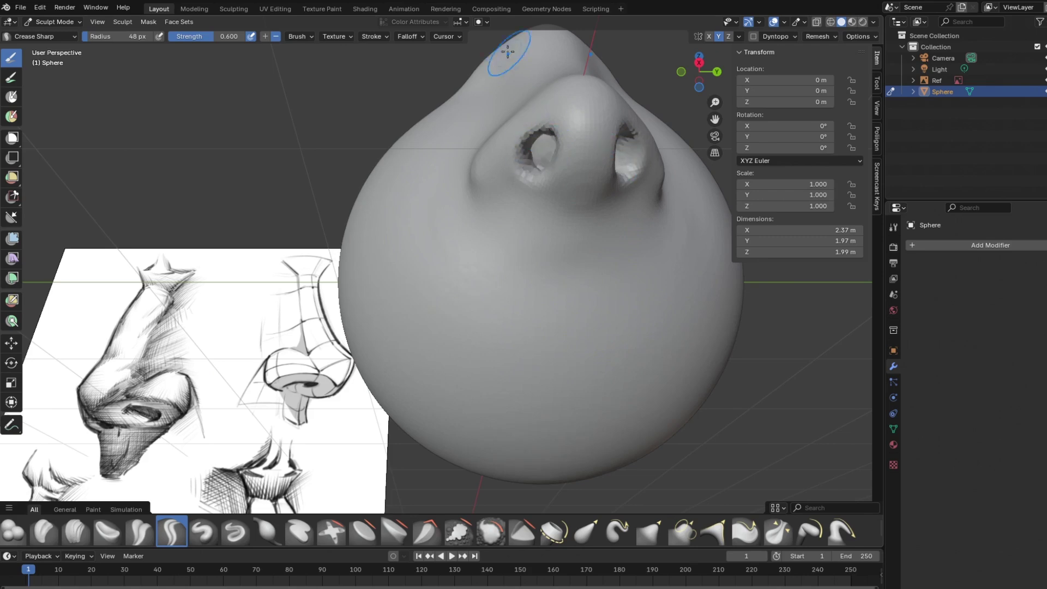
middle_drag(502, 49, 472, 176)
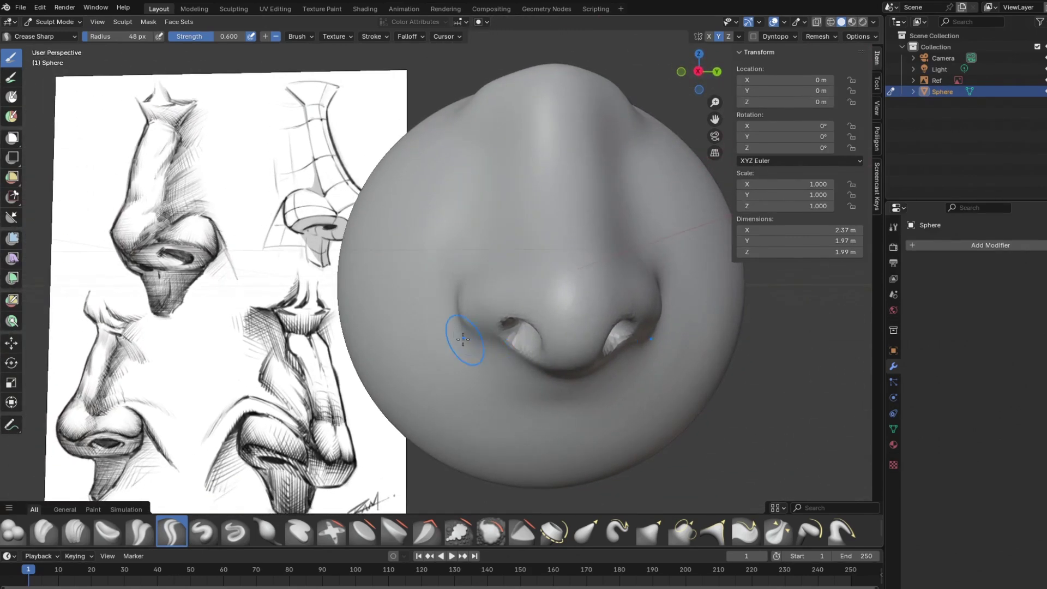
Step: With the Grab brush reduced to a 45 px radius, smooth the nostril openings and the strip between them
click(650, 531)
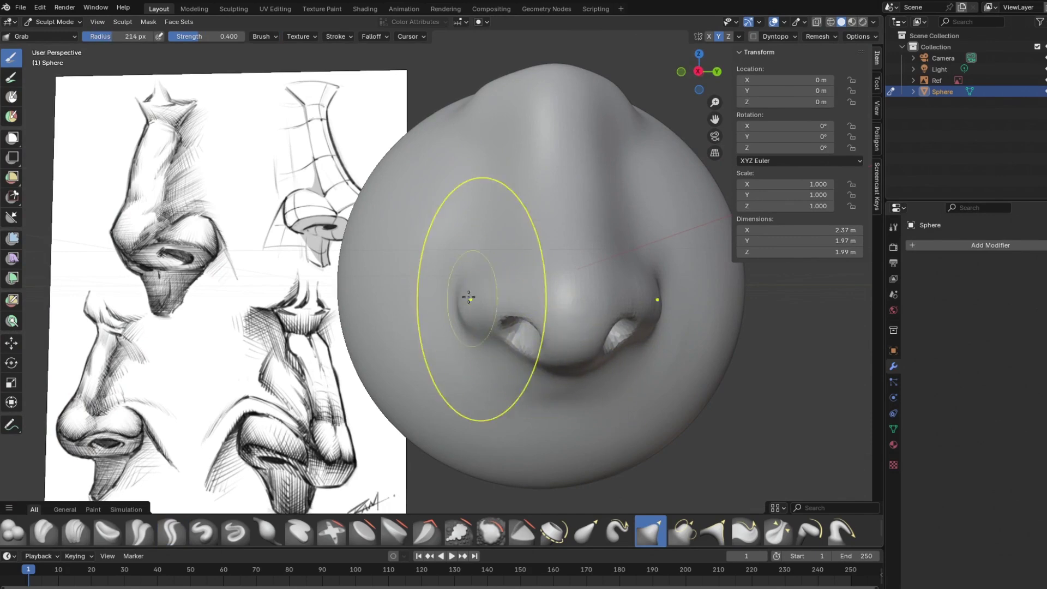
key(bracketright)
middle_drag(522, 352, 505, 358)
key(bracketright)
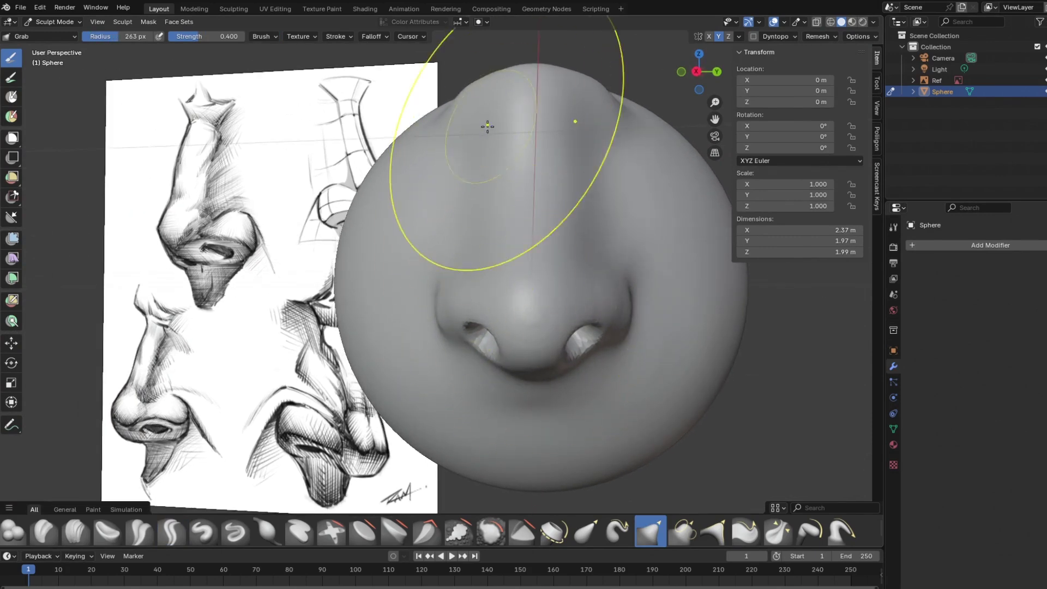
middle_drag(469, 278, 485, 240)
key(bracketleft)
key(bracketleft)
key(bracketleft)
key(bracketleft)
key(bracketleft)
key(bracketleft)
key(bracketleft)
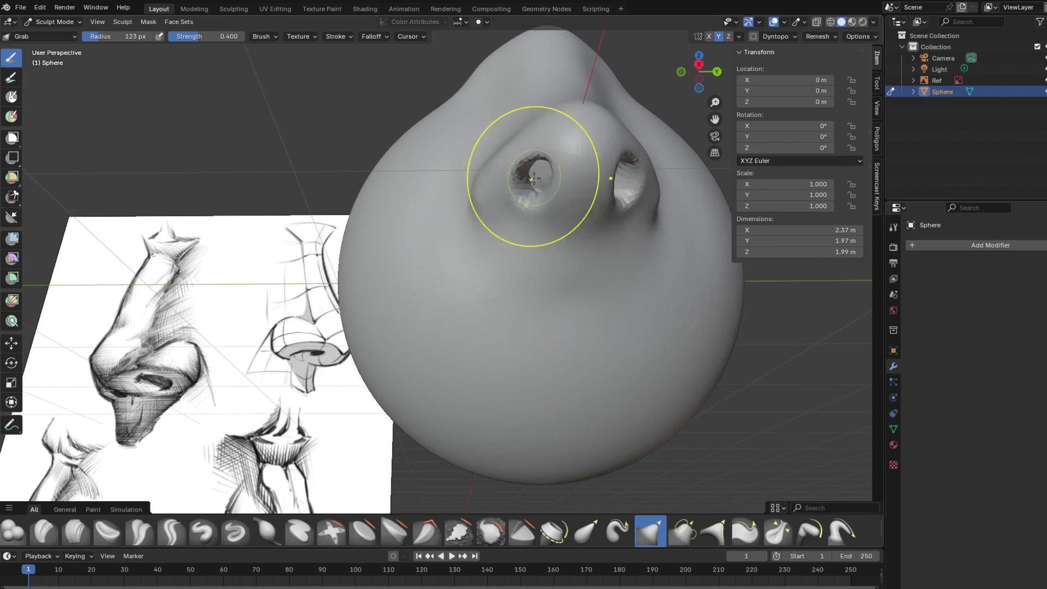
key(bracketleft)
key(bracketleft)
key(bracketleft)
key(bracketleft)
key(bracketleft)
key(bracketleft)
key(bracketleft)
key(bracketleft)
key(bracketleft)
mouse_move(534, 178)
shift+mouse_down()
mouse_move(527, 186)
mouse_move(509, 169)
mouse_move(568, 183)
shift+mouse_up()
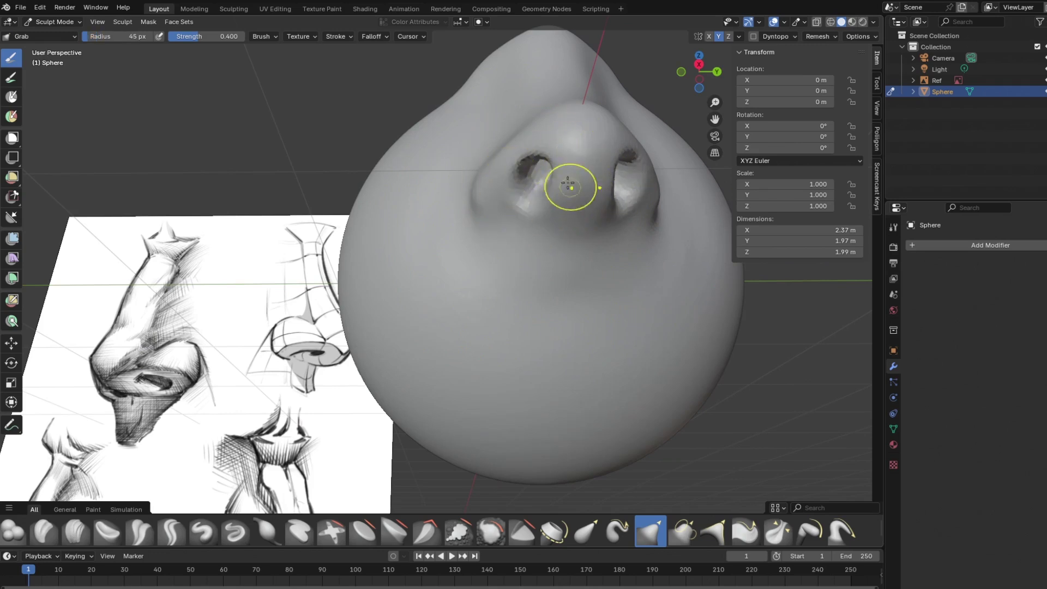
Step: Build up the columella between the nostrils with the Clay Strips brush at a 27 px radius
middle_drag(567, 183, 471, 263)
click(69, 536)
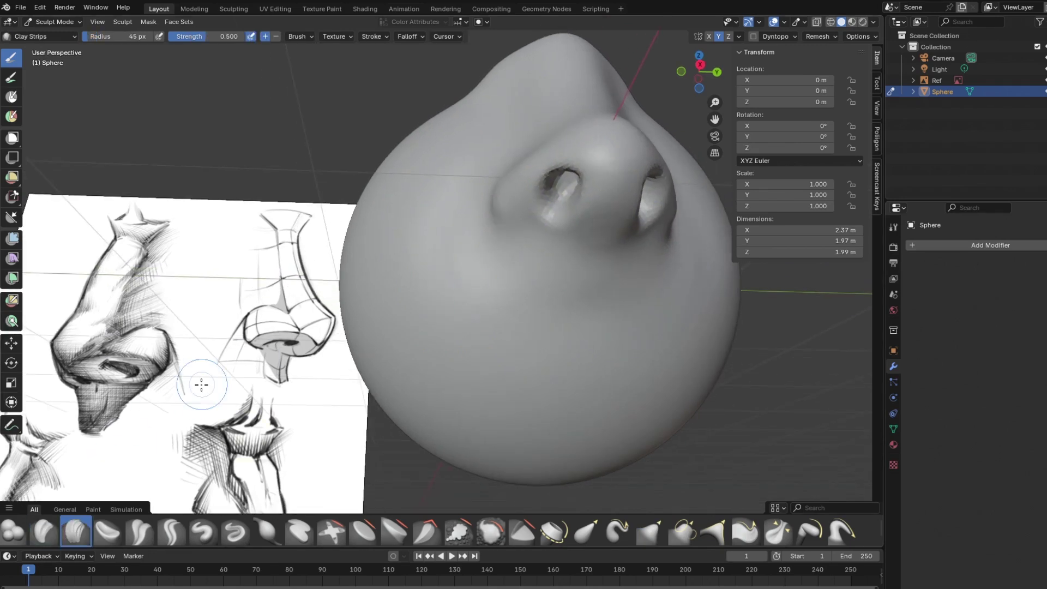
drag(613, 148, 607, 184)
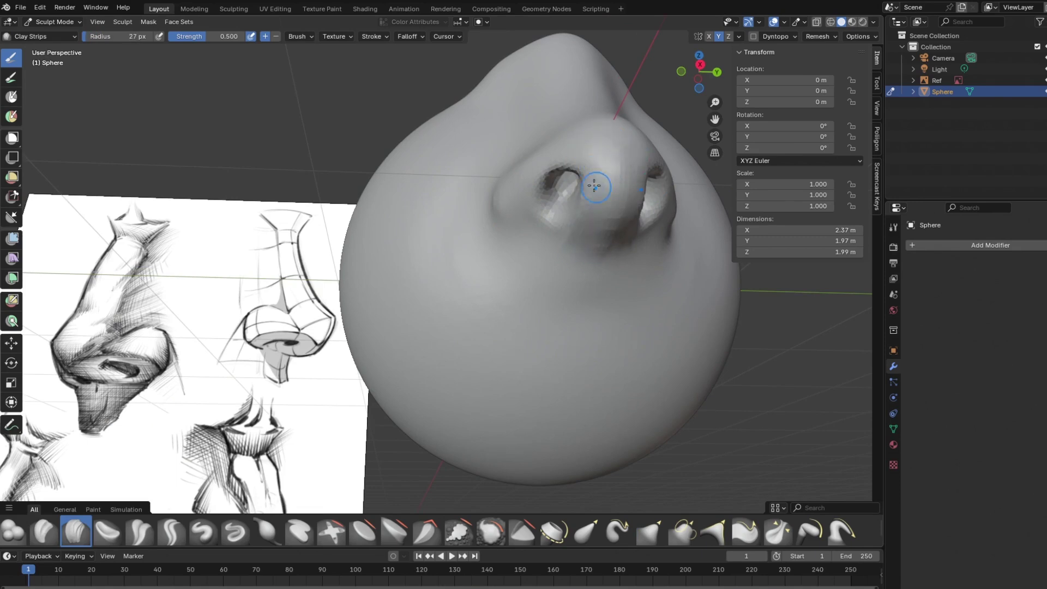
Step: Add clay to the top of the nose bridge with Clay Strips at a 32 px radius
middle_drag(614, 176, 695, 291)
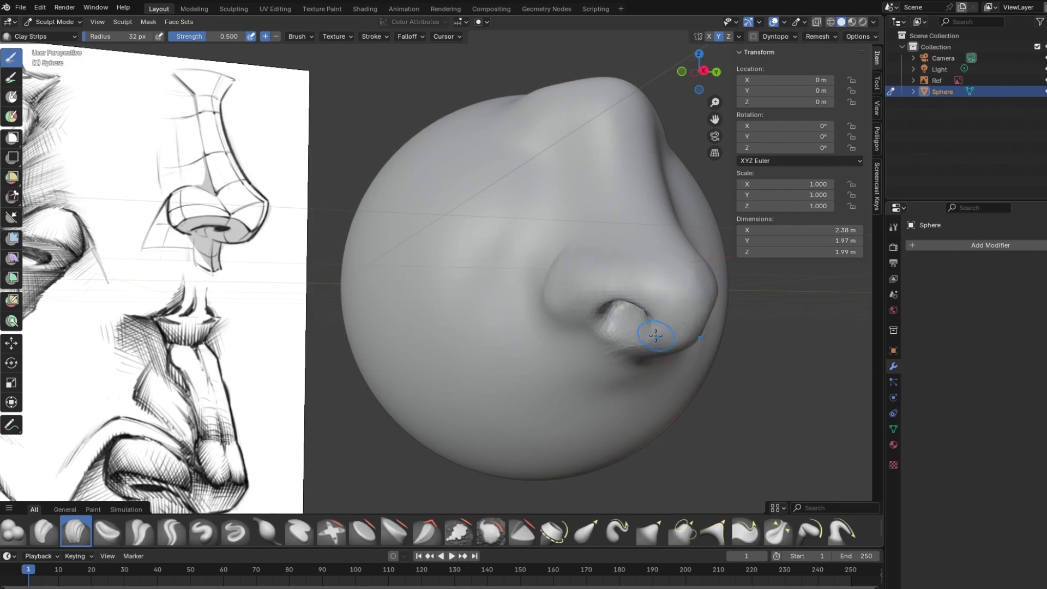
middle_drag(619, 251, 601, 115)
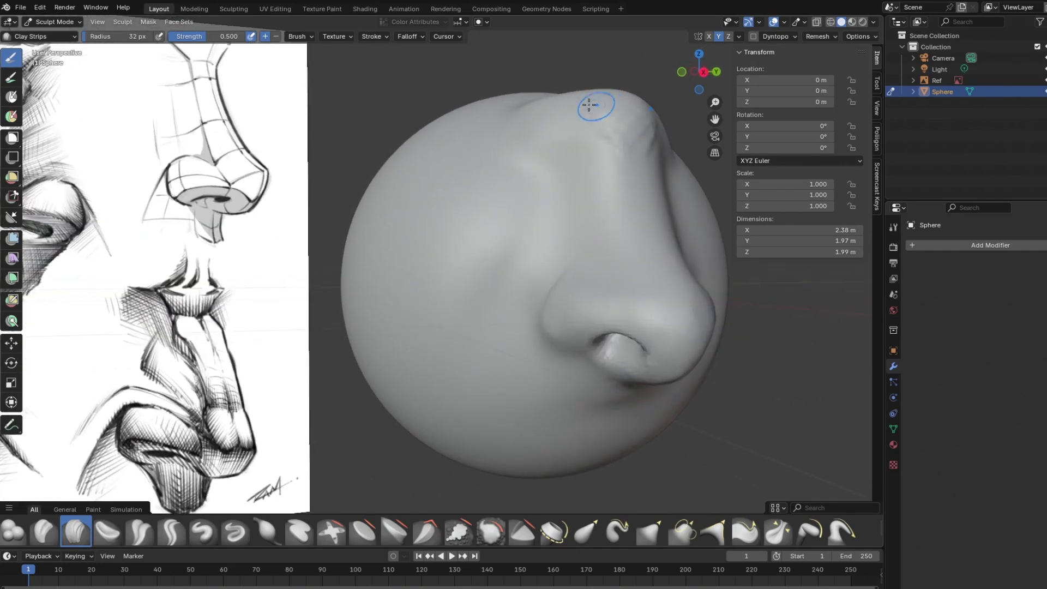
mouse_move(589, 105)
mouse_down()
mouse_move(608, 120)
mouse_move(582, 105)
mouse_up()
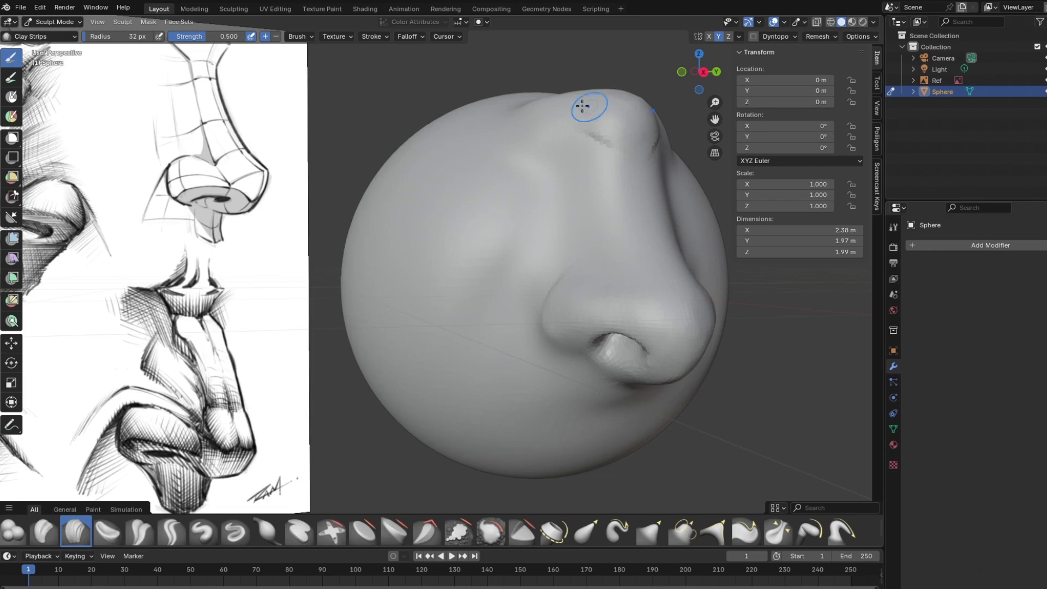
Step: Carve a crease behind the nostril wing with the Crease Sharp brush at a 32 px radius
middle_drag(620, 116, 593, 120)
middle_drag(463, 297, 283, 325)
middle_drag(271, 271, 193, 191)
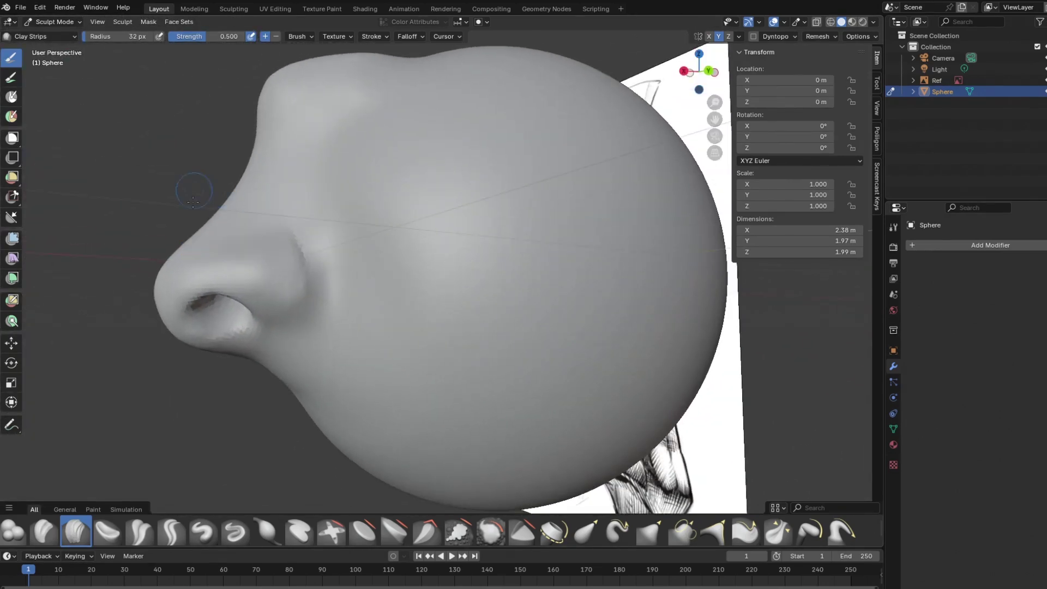
click(171, 532)
drag(292, 233, 288, 285)
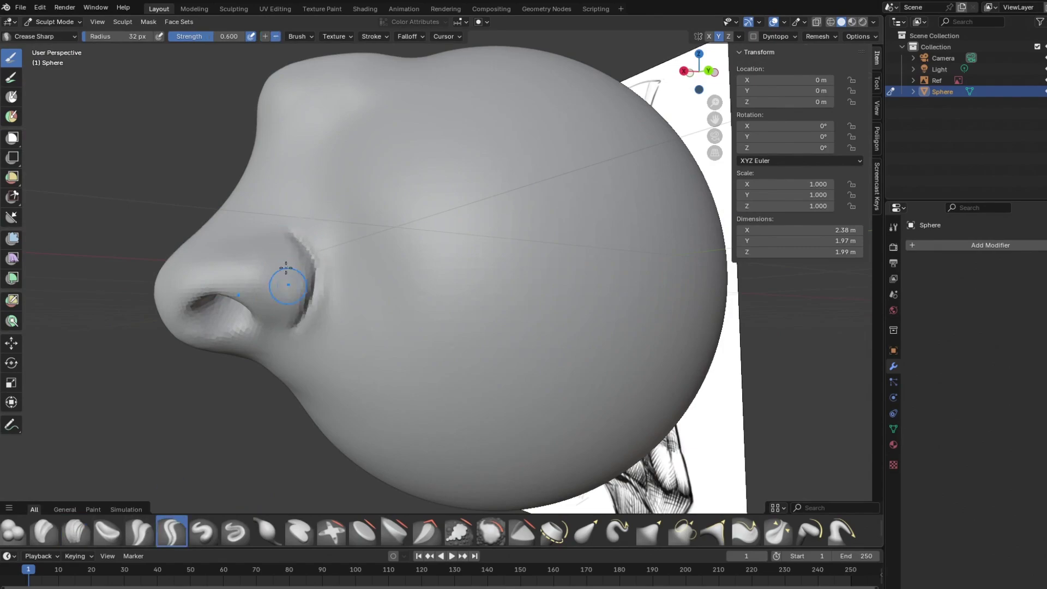
middle_drag(295, 240, 433, 233)
key(r)
click(374, 238)
key(ctrl+z)
key(ctrl+z)
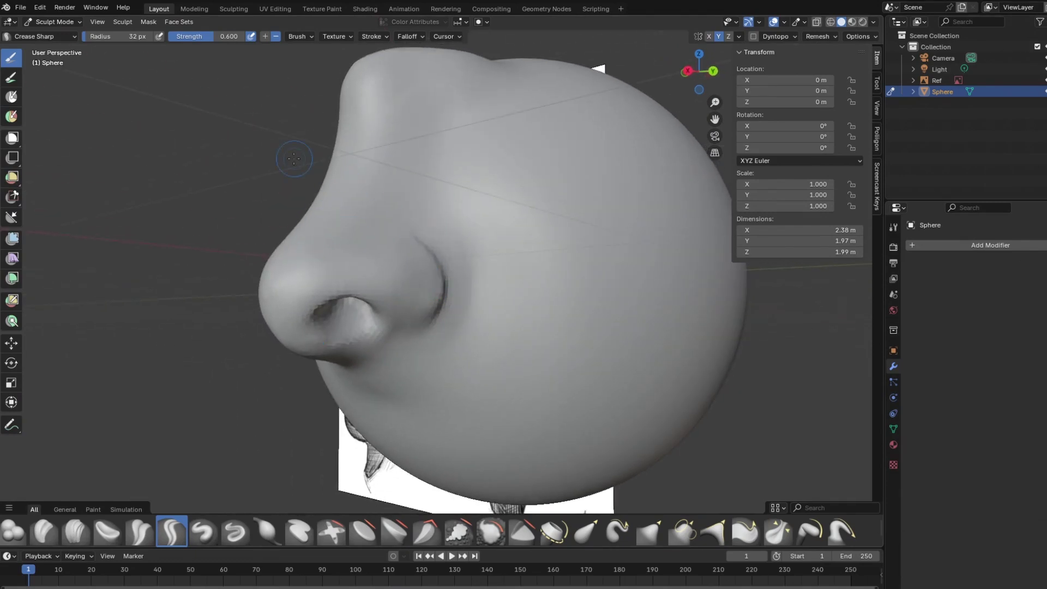
Step: Reshape the nostril and push the outer edge of the wings slightly inward with the Grab brush
middle_drag(399, 241, 304, 224)
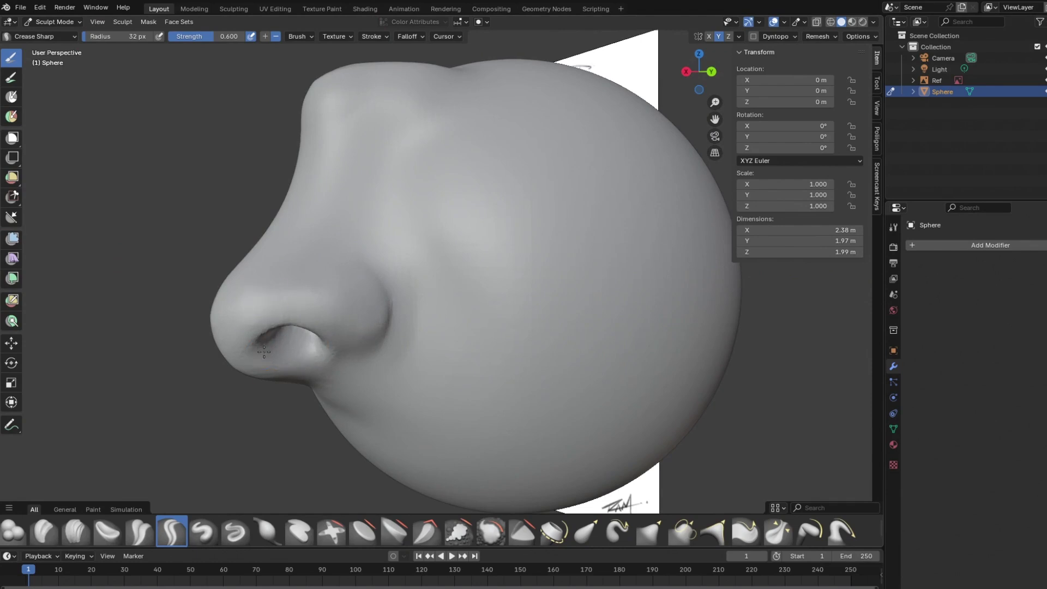
mouse_move(331, 148)
middle_down()
mouse_move(475, 253)
mouse_move(489, 183)
mouse_move(485, 117)
mouse_move(470, 226)
mouse_move(472, 215)
mouse_move(398, 217)
mouse_move(473, 220)
middle_up()
click(650, 531)
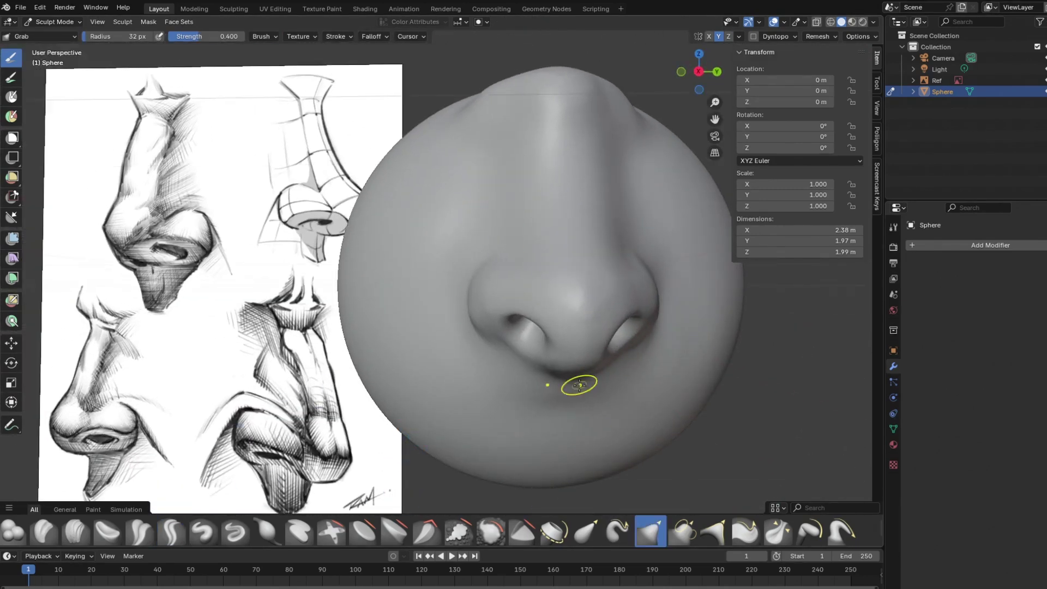
drag(549, 364, 495, 323)
key(f)
click(535, 347)
drag(471, 296, 477, 294)
Step: In the nose's orthographic profile, reshape the tip, upper bridge and area beneath the nose with Grab at a 150 px radius
key(f)
click(518, 117)
middle_drag(521, 115, 671, 97)
key(KP_3)
key(KP_1)
drag(700, 288, 707, 286)
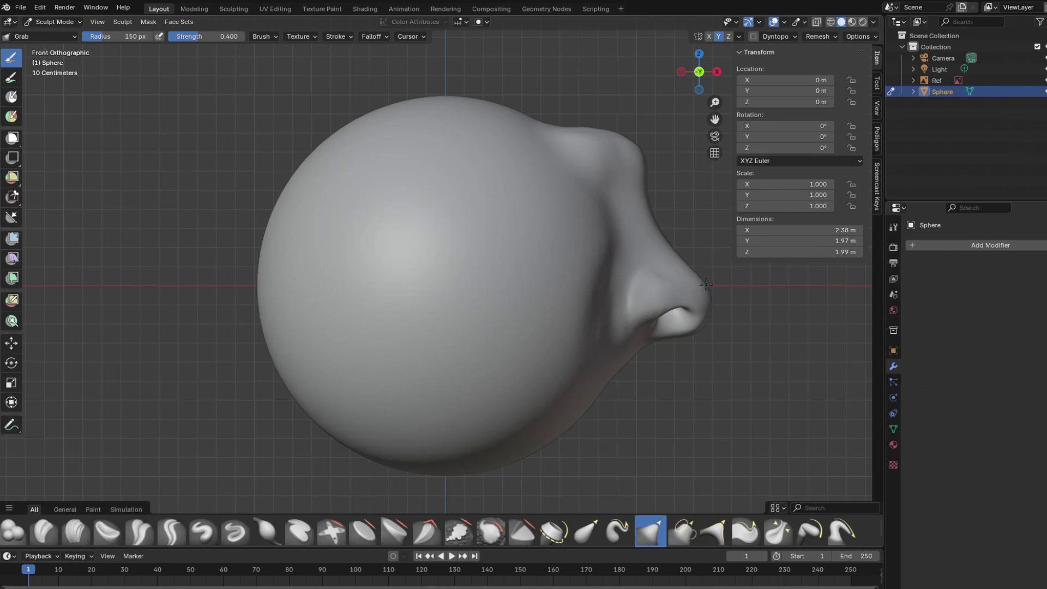
mouse_move(580, 133)
mouse_down()
mouse_move(584, 123)
mouse_move(619, 127)
mouse_up()
mouse_move(614, 341)
mouse_down()
mouse_move(628, 357)
mouse_move(612, 394)
mouse_up()
Step: Nudge the upper rim of the nostril slightly downward in profile using a smaller Grab radius
key(bracketleft)
key(bracketleft)
key(bracketleft)
key(bracketleft)
key(bracketleft)
key(bracketleft)
key(bracketleft)
drag(683, 305, 684, 310)
Step: Pull the upper bridge slightly forward and raise its transition into the sphere with an enlarged Grab brush
key(bracketright)
key(bracketright)
key(bracketright)
key(bracketright)
key(bracketright)
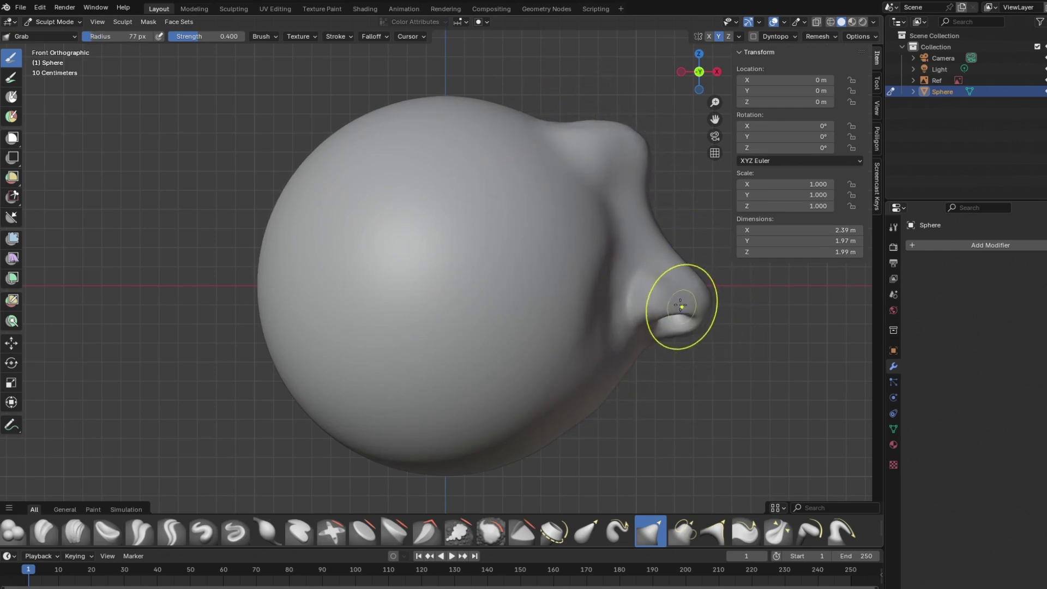
drag(644, 157, 650, 155)
drag(570, 133, 566, 127)
key(bracketleft)
key(bracketleft)
key(bracketleft)
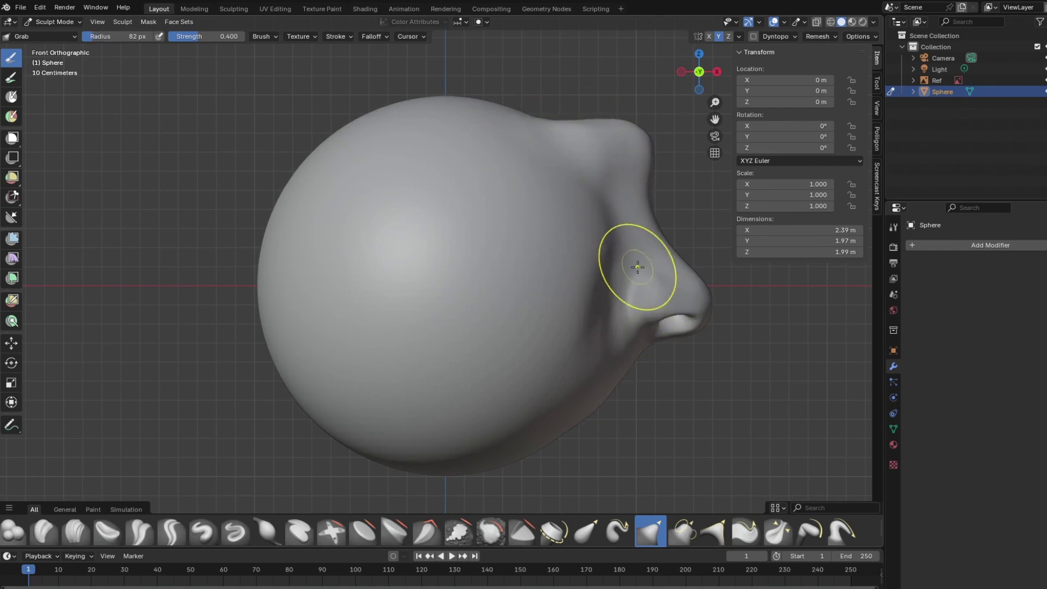
Step: Narrow the nostril wings slightly from the front, and push the nose tip back and up in profile with Grab
mouse_move(428, 254)
middle_down()
mouse_move(370, 245)
mouse_move(404, 252)
middle_up()
key(KP_3)
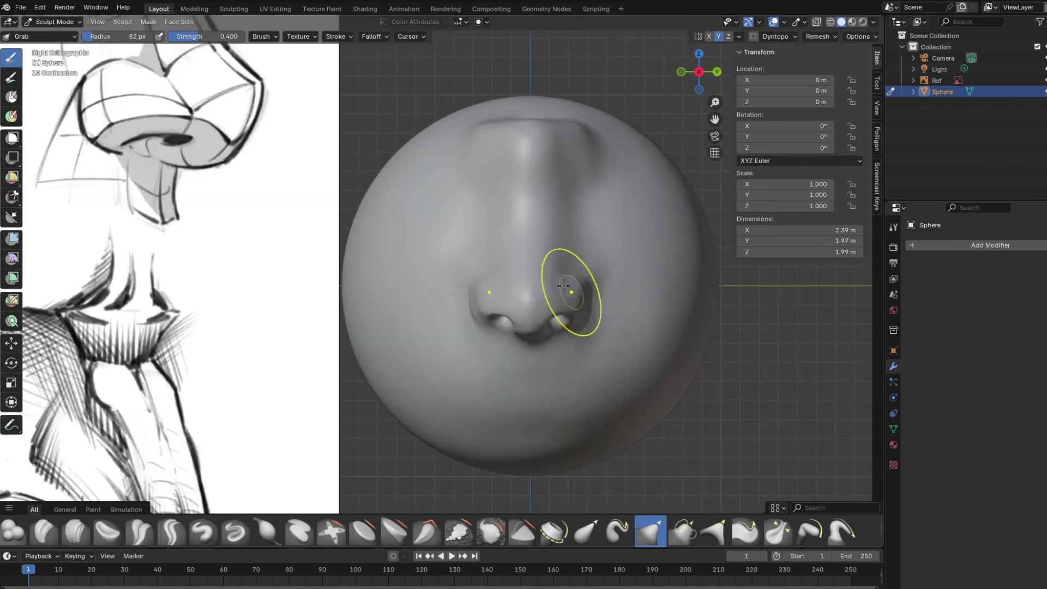
drag(572, 292, 567, 291)
key(KP_1)
drag(693, 301, 685, 294)
key(bracketright)
key(bracketright)
key(bracketright)
key(bracketright)
key(bracketleft)
key(bracketleft)
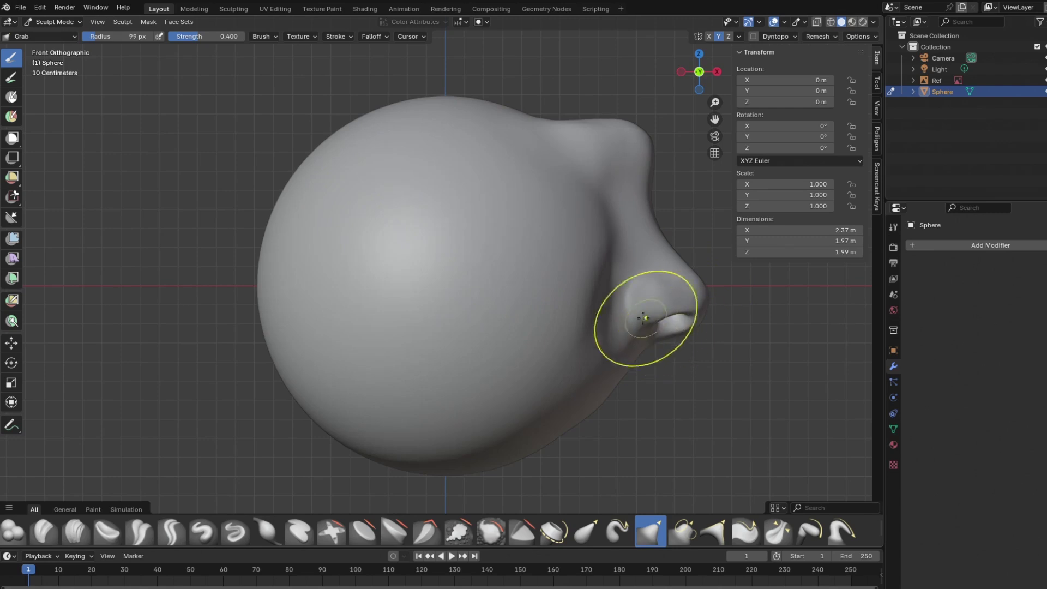
Step: Carve a crease around the back of the nostril wing with Crease Sharp at a 38 px radius
mouse_move(567, 285)
middle_down()
mouse_move(445, 279)
mouse_move(545, 234)
middle_up()
click(170, 530)
mouse_move(479, 268)
middle_down()
mouse_move(503, 284)
mouse_move(525, 276)
middle_up()
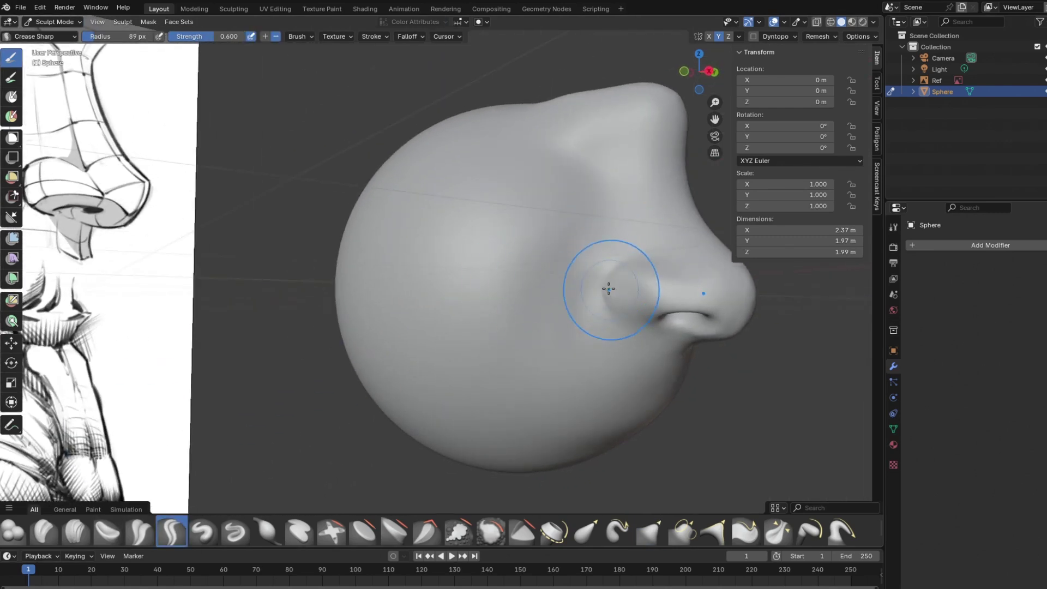
key(bracketleft)
key(bracketleft)
key(bracketleft)
key(bracketleft)
key(bracketleft)
key(bracketleft)
key(bracketleft)
key(bracketleft)
key(bracketleft)
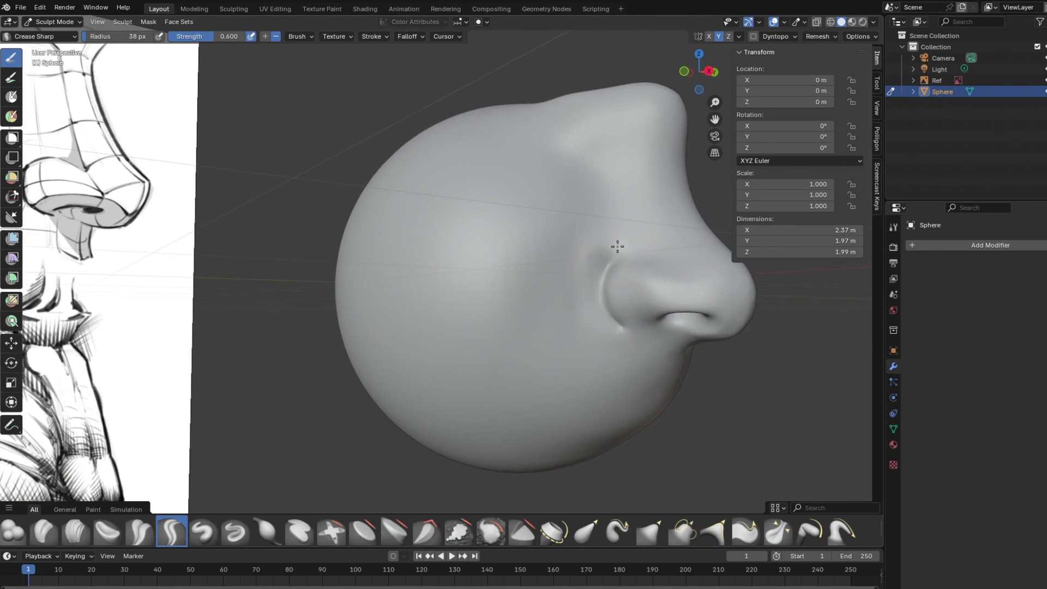
Step: Extend the wing crease under the nostril and over the wing's upper edge toward the tip
mouse_move(617, 247)
middle_down()
mouse_move(622, 222)
mouse_move(640, 256)
middle_up()
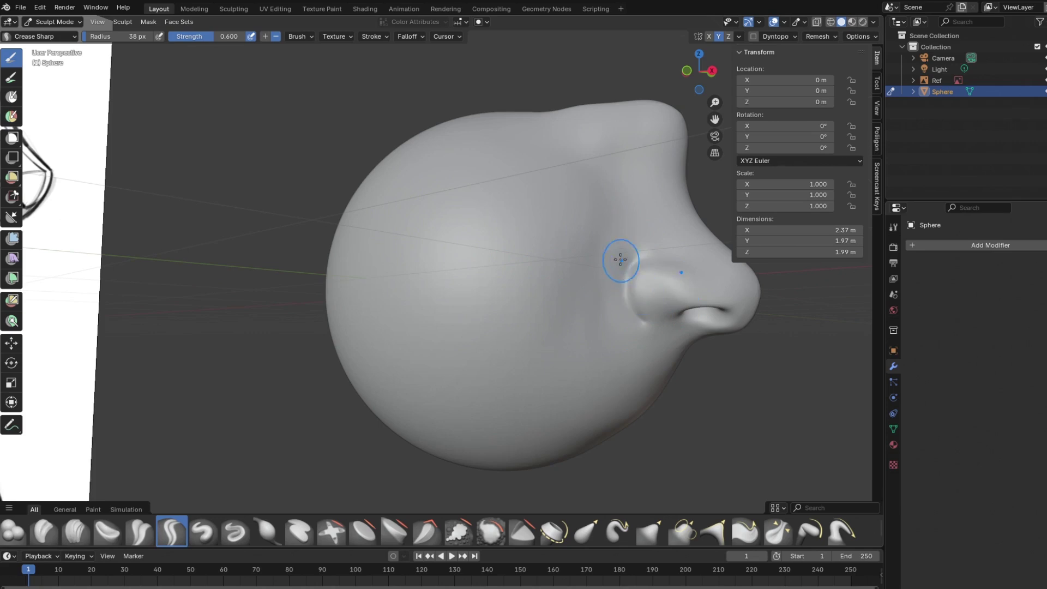
drag(629, 307, 671, 332)
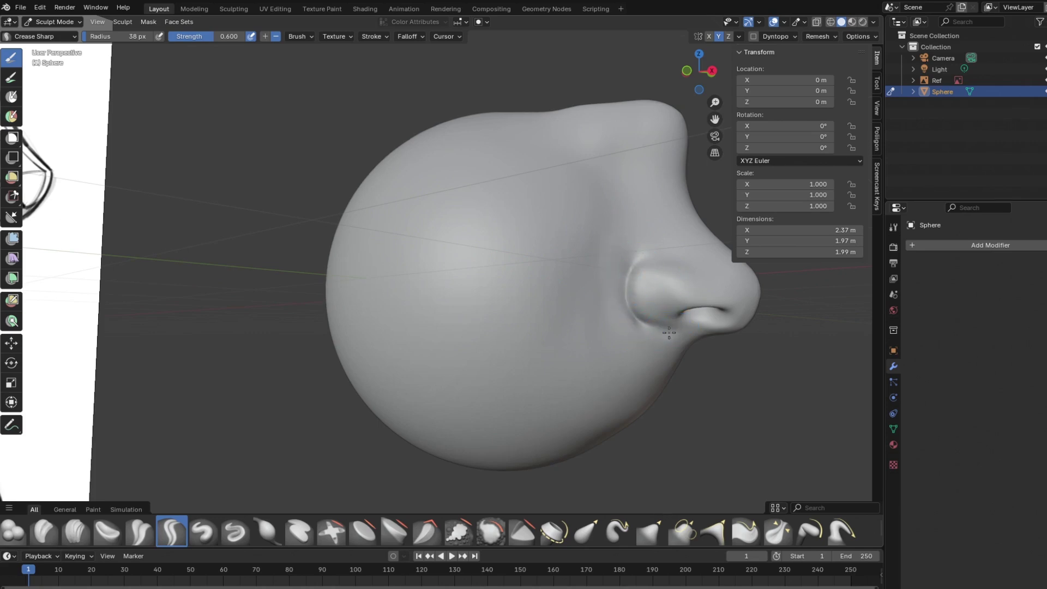
drag(644, 257, 700, 268)
drag(628, 262, 681, 257)
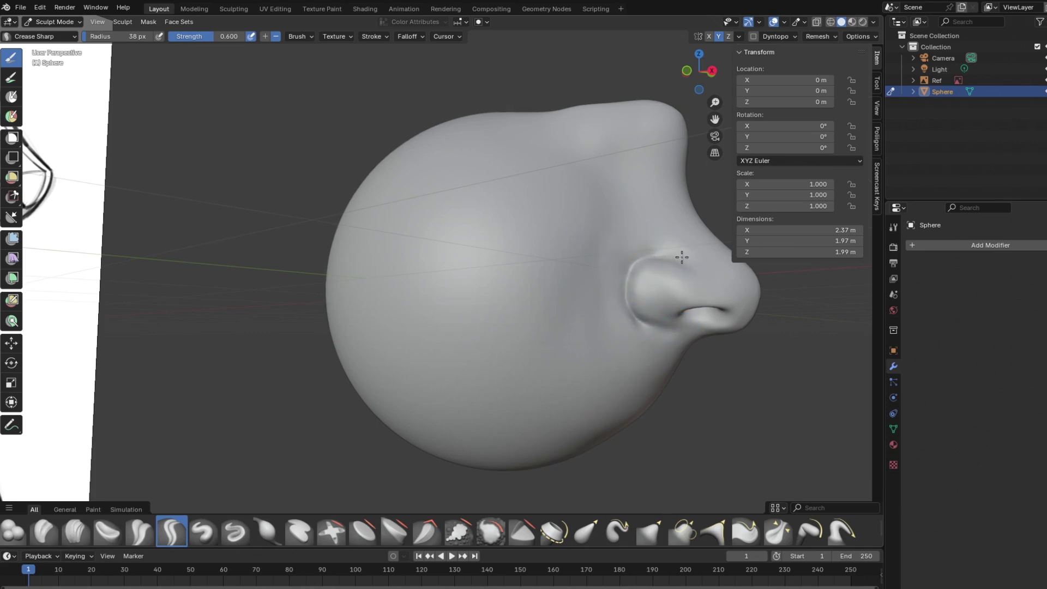
Step: Mask the cheek and side of the nose around the nostril wing with Lasso Mask, leaving the wing unmasked
drag(21, 144, 66, 165)
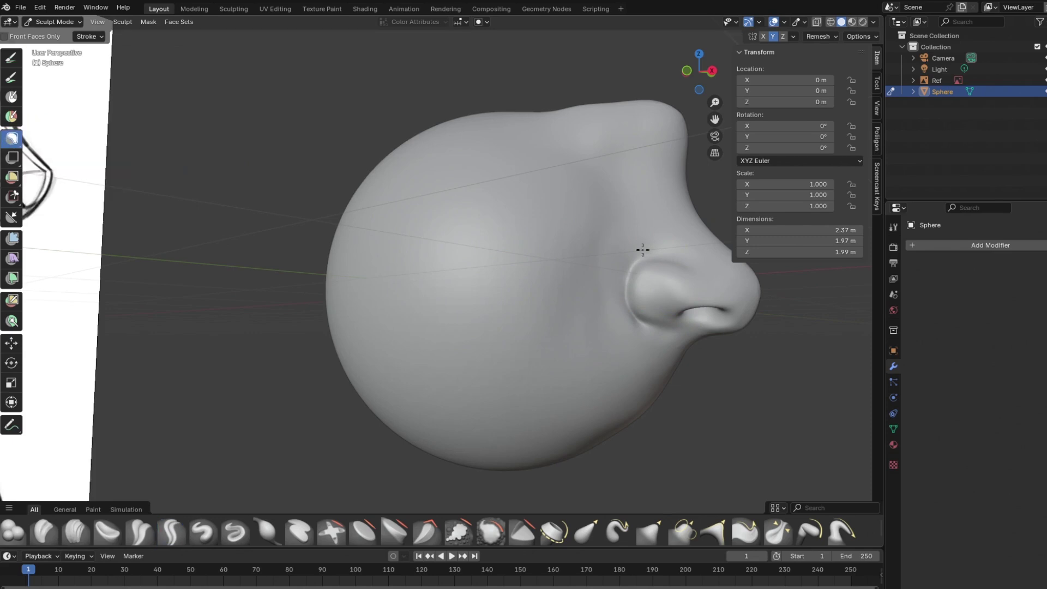
scroll(700, 374, up, 2)
mouse_move(720, 325)
shift+middle_down()
mouse_move(467, 313)
mouse_move(507, 301)
mouse_move(485, 298)
shift+middle_up()
mouse_move(378, 186)
mouse_down()
mouse_move(418, 192)
mouse_move(439, 261)
mouse_move(434, 334)
mouse_move(163, 269)
mouse_move(328, 137)
mouse_up()
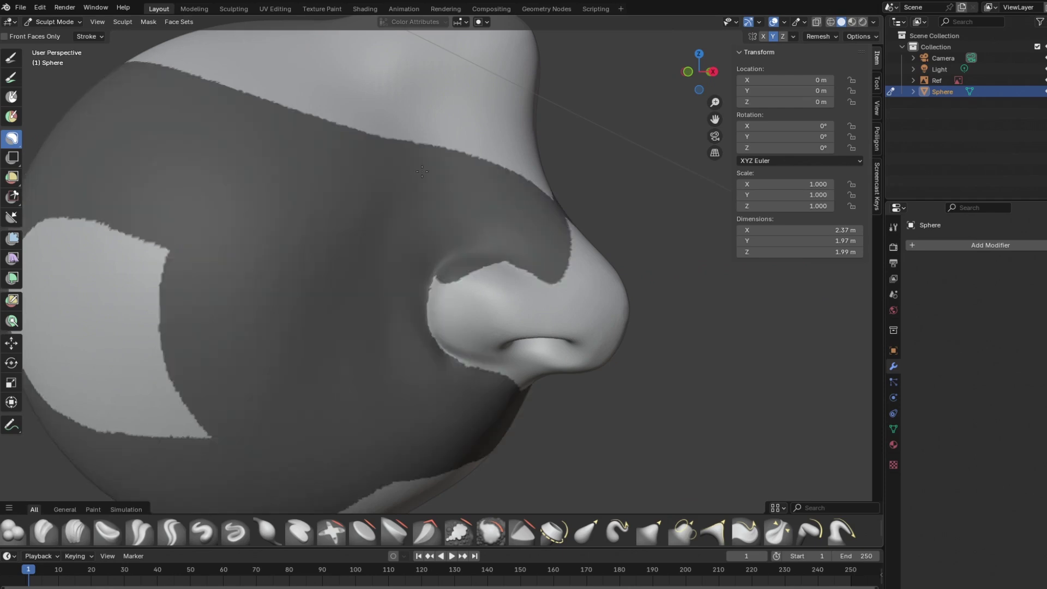
Step: Extend the lasso mask along the wing's upper edge, beneath the nose and up the side of the bridge
middle_drag(487, 167, 477, 157)
mouse_move(425, 238)
mouse_down()
mouse_move(376, 128)
mouse_move(240, 218)
mouse_up()
mouse_move(349, 164)
middle_down()
mouse_move(334, 159)
mouse_move(354, 162)
mouse_move(406, 312)
middle_up()
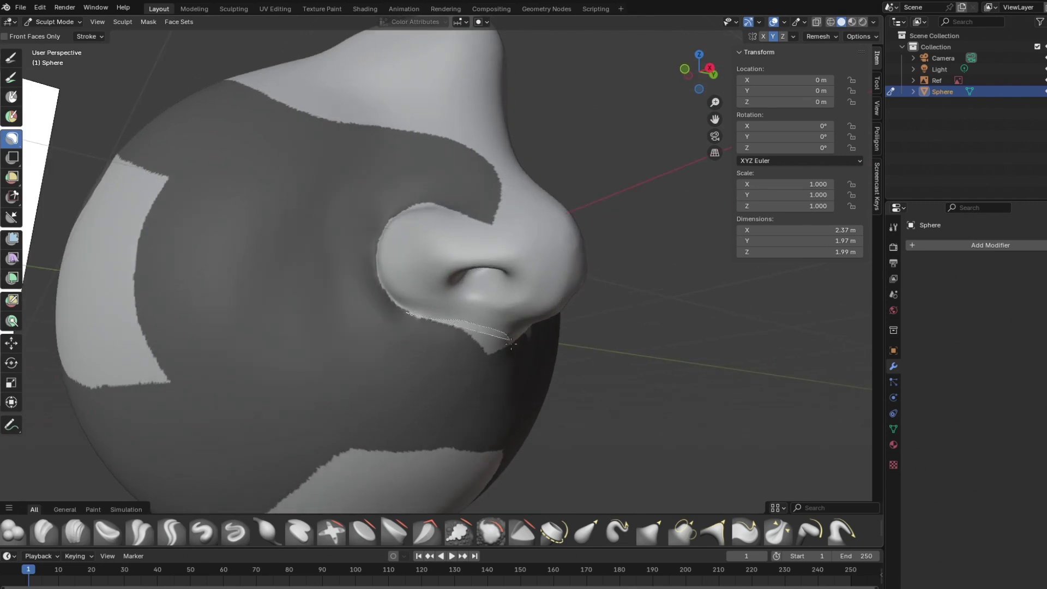
drag(511, 344, 511, 343)
mouse_move(511, 344)
middle_down()
mouse_move(491, 252)
mouse_move(479, 251)
middle_up()
drag(90, 146, 235, 198)
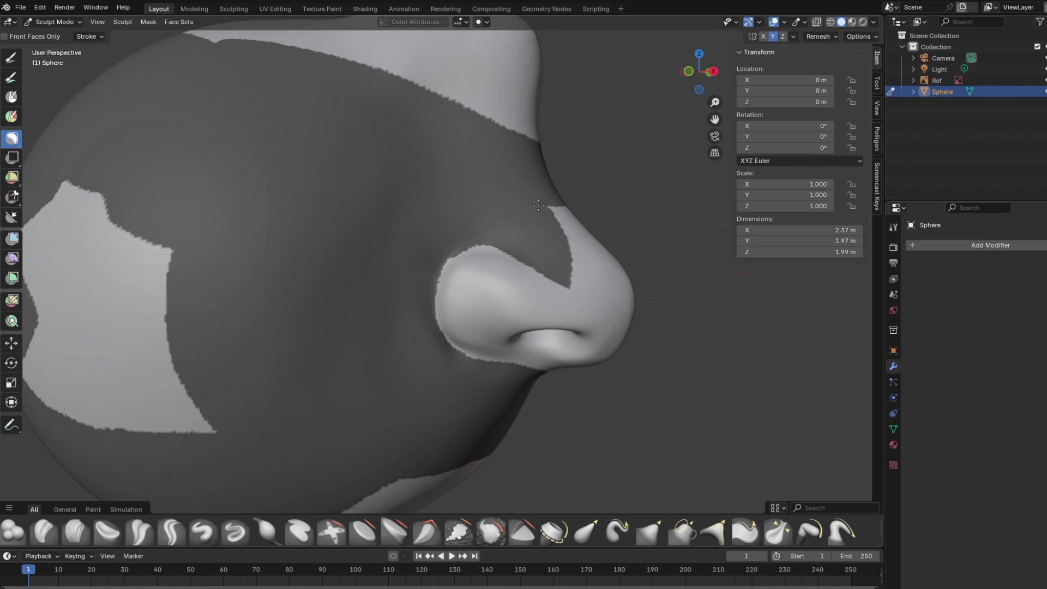
Step: Extend the mask across the lower bridge just above the nose tip, undoing the stray lasso
drag(538, 205, 581, 256)
mouse_move(589, 240)
mouse_down()
mouse_move(584, 273)
mouse_move(570, 256)
mouse_up()
key(ctrl+z)
middle_drag(554, 221, 524, 207)
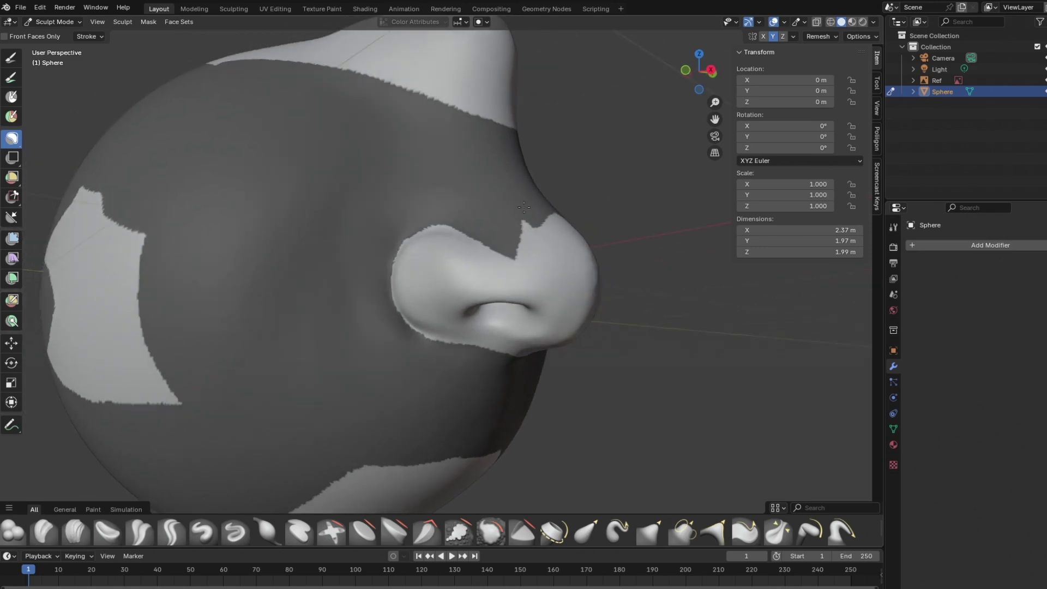
drag(519, 244, 519, 245)
Step: Trim the mask above the nose tip with subtractive lassos so its edge forms a clean V between wing and tip
mouse_move(519, 244)
middle_down()
mouse_move(548, 273)
mouse_move(528, 249)
middle_up()
mouse_move(572, 252)
ctrl+mouse_down()
mouse_move(556, 313)
mouse_move(538, 289)
ctrl+mouse_up()
key(ctrl+z)
middle_drag(492, 199, 570, 243)
ctrl+drag(637, 279, 647, 303)
mouse_move(518, 251)
middle_down()
mouse_move(465, 210)
mouse_move(498, 223)
middle_up()
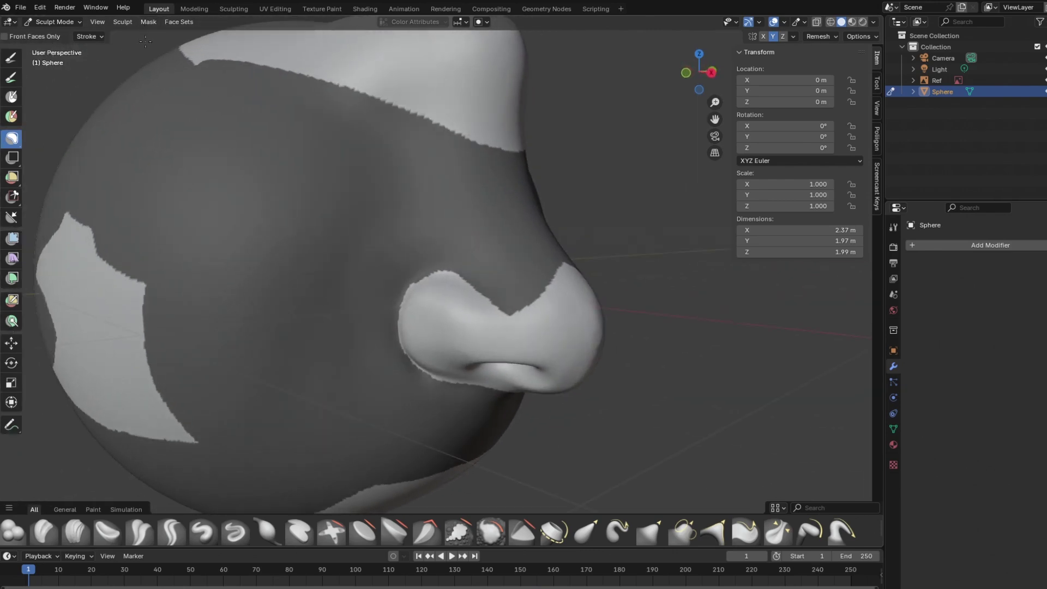
Step: Soften the mask's edges with Smooth Mask
middle_drag(206, 79, 419, 276)
click(146, 23)
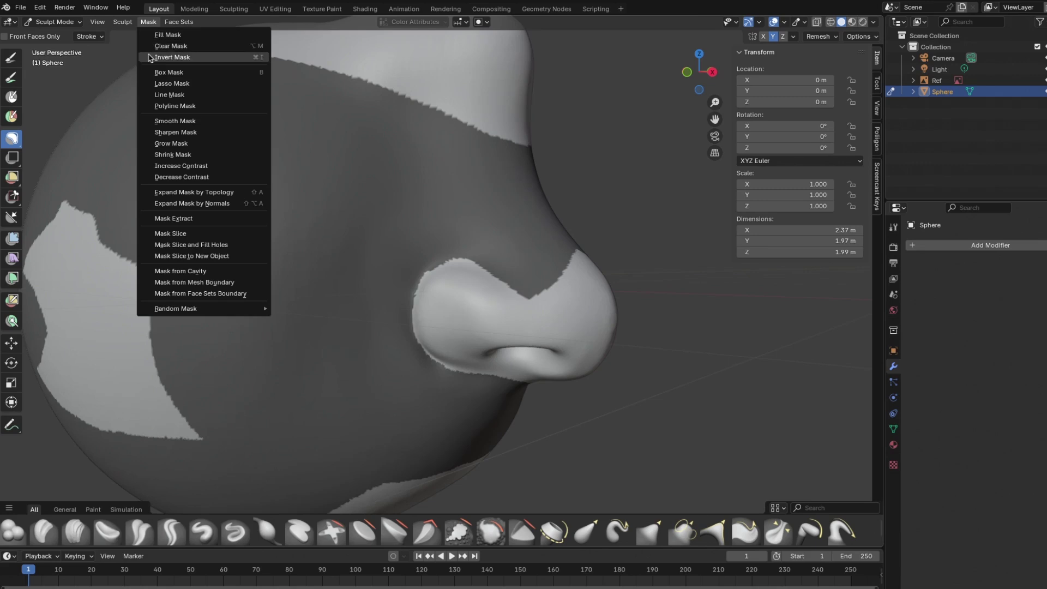
click(161, 123)
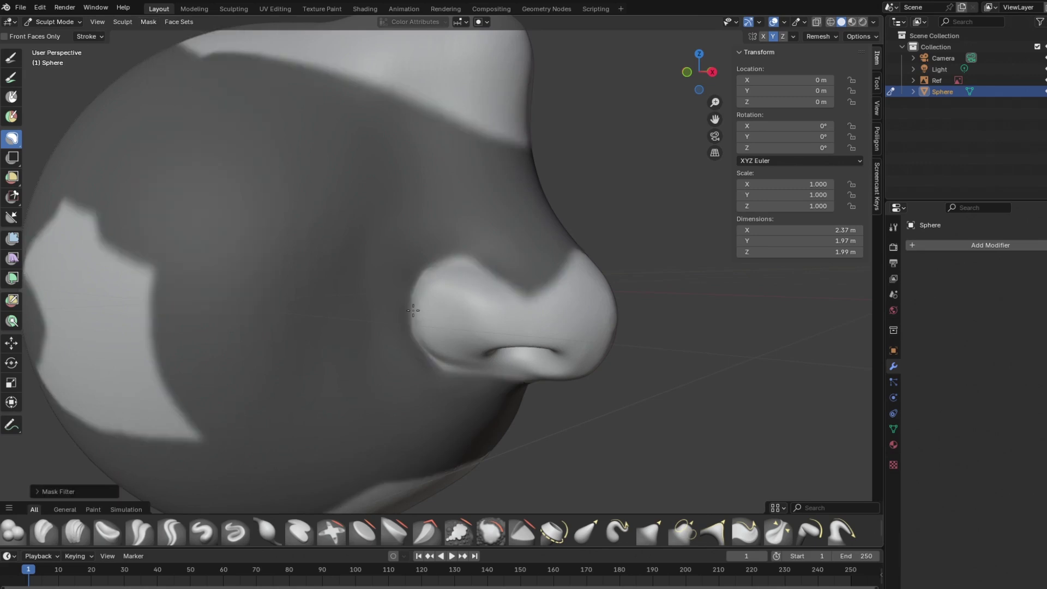
Step: Build up volume on the unmasked nostril wing and nose tip with Clay Strips, using a radius up to 38 px
click(76, 532)
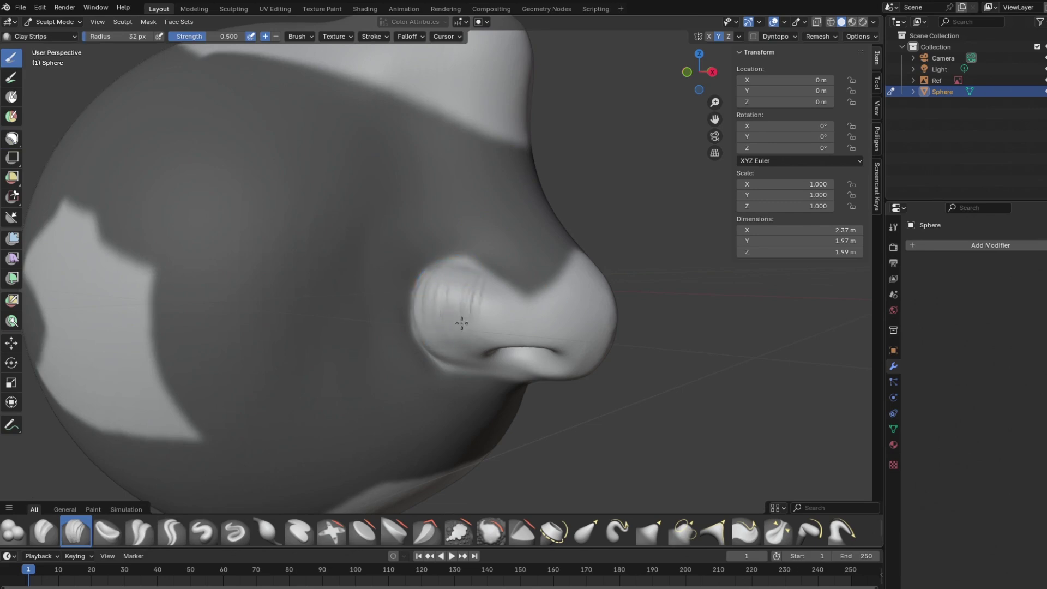
mouse_move(522, 323)
mouse_down()
mouse_move(589, 297)
mouse_move(538, 292)
mouse_up()
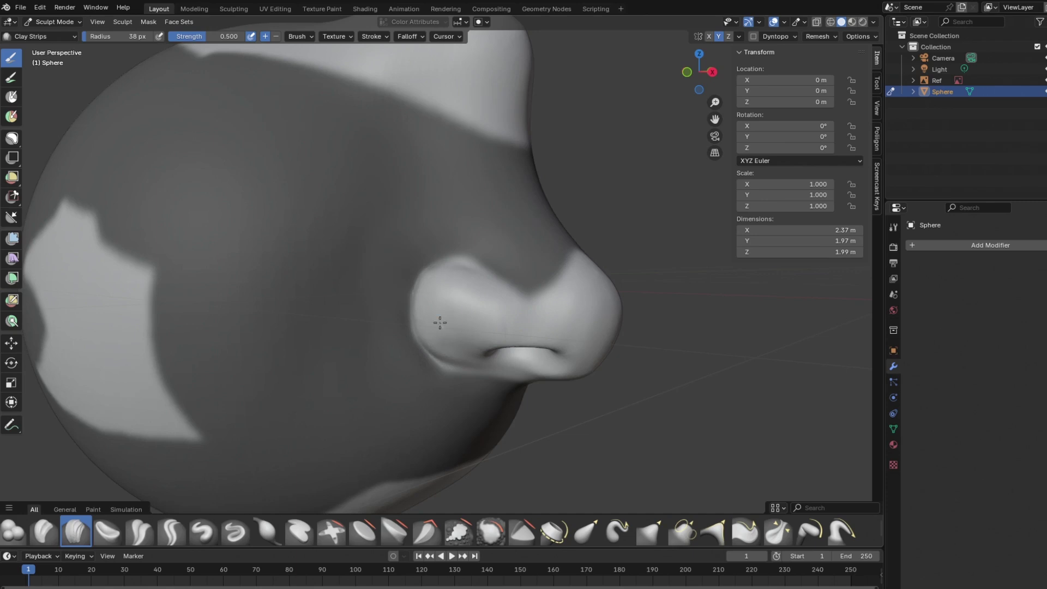
middle_drag(511, 256, 495, 329)
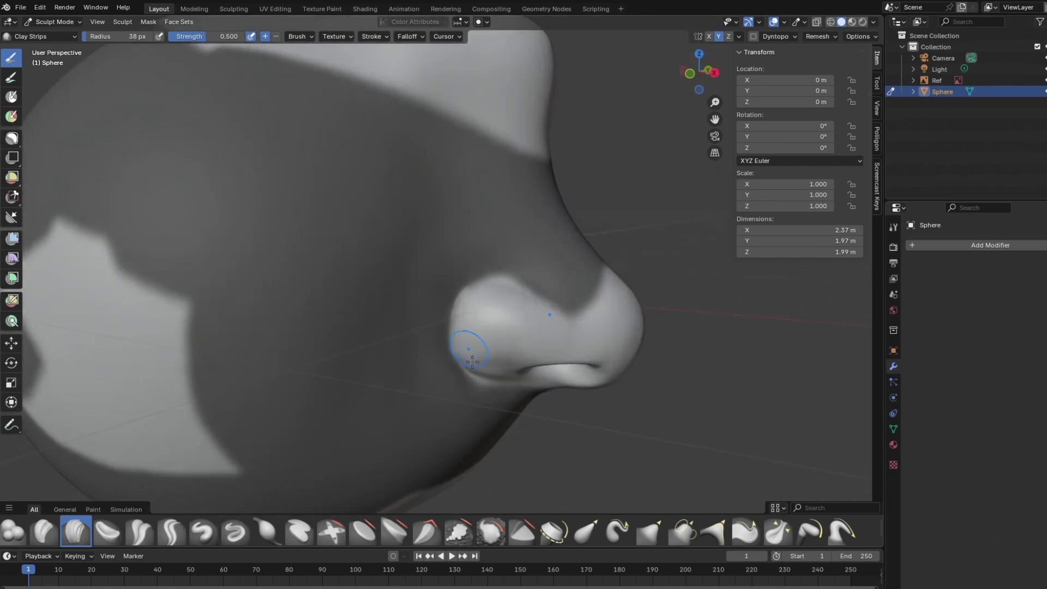
Step: Clear the mask to check the nose from below and bring the mask back
mouse_move(476, 257)
middle_down()
mouse_move(411, 179)
mouse_move(525, 320)
middle_up()
middle_drag(474, 273, 457, 264)
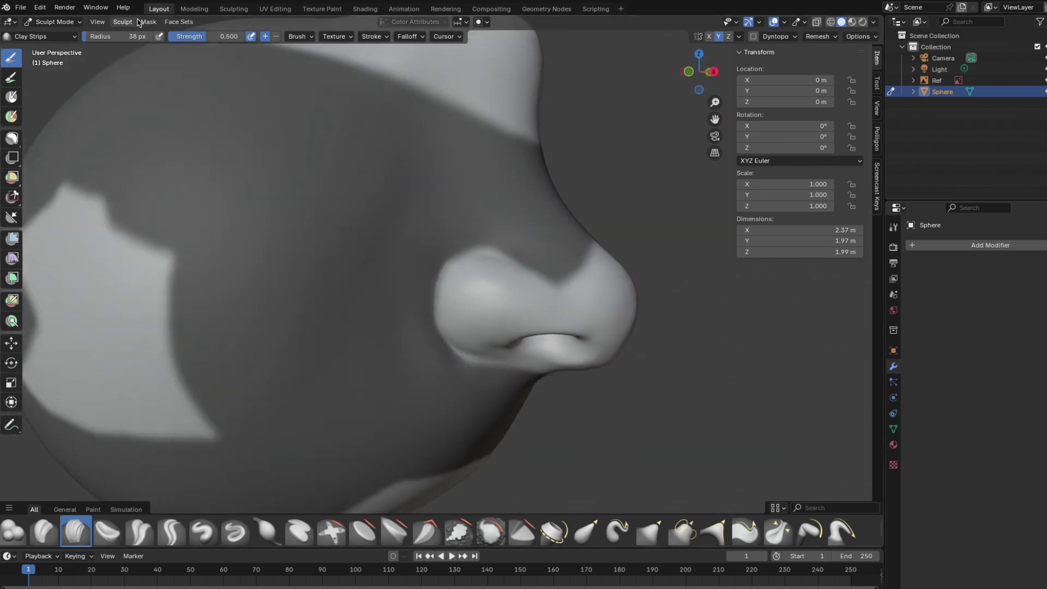
click(143, 23)
click(160, 46)
mouse_move(391, 258)
middle_down()
mouse_move(350, 261)
mouse_move(423, 257)
mouse_move(363, 262)
mouse_move(300, 220)
middle_up()
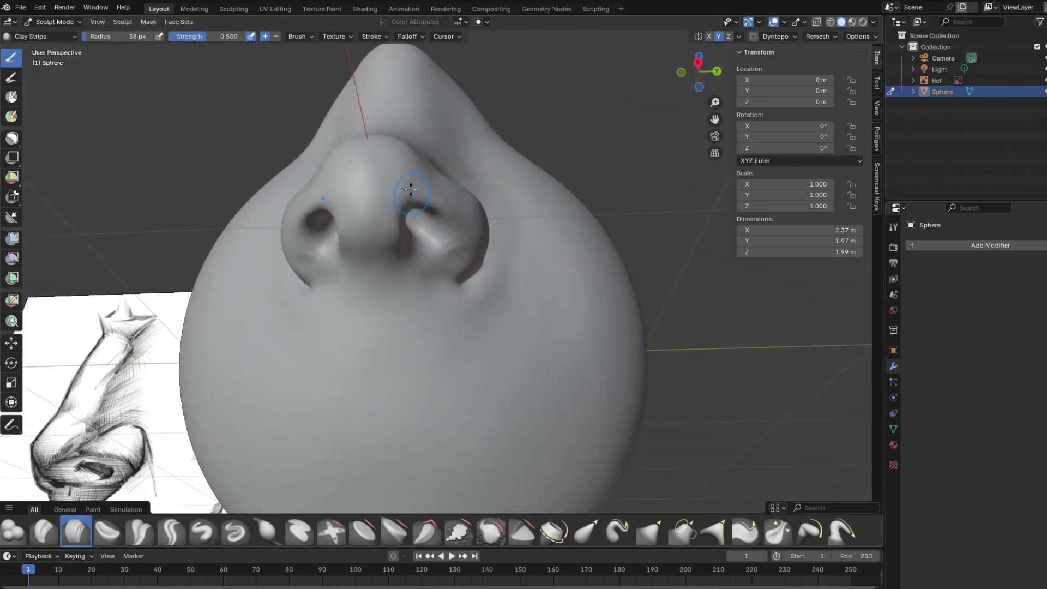
middle_drag(411, 189, 430, 247)
key(ctrl+z)
Step: Adjust the unmasked nostril wing and nose tip with Grab, using a 190 px radius
click(645, 525)
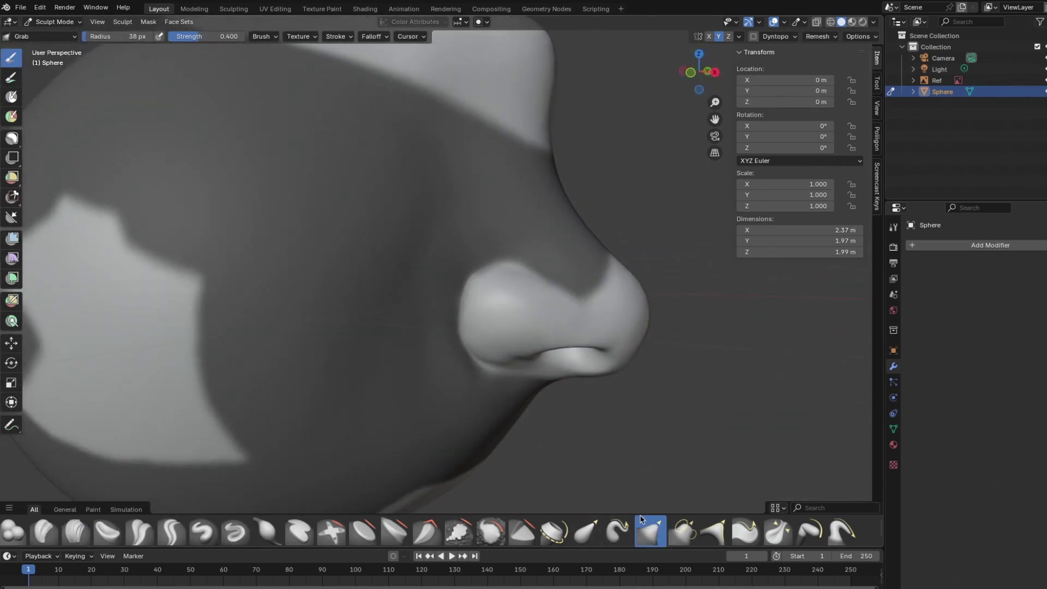
key(f)
click(476, 307)
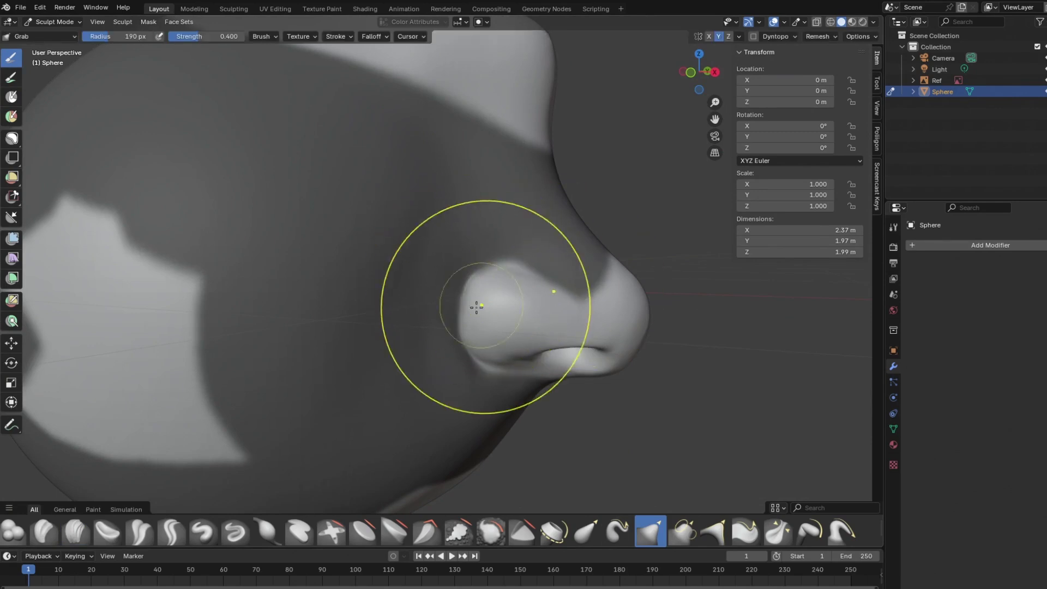
mouse_move(476, 307)
middle_down()
mouse_move(409, 292)
mouse_move(383, 323)
mouse_move(393, 285)
mouse_move(424, 282)
middle_up()
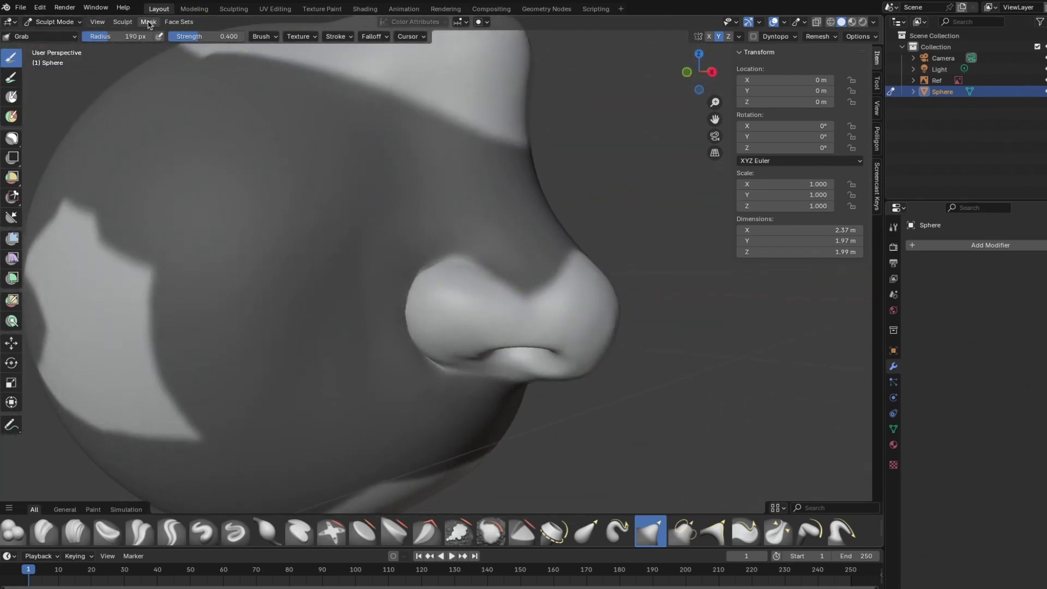
Step: Clear the mask and adjust the nose tip's shape with Grab at a 99 px radius
click(148, 22)
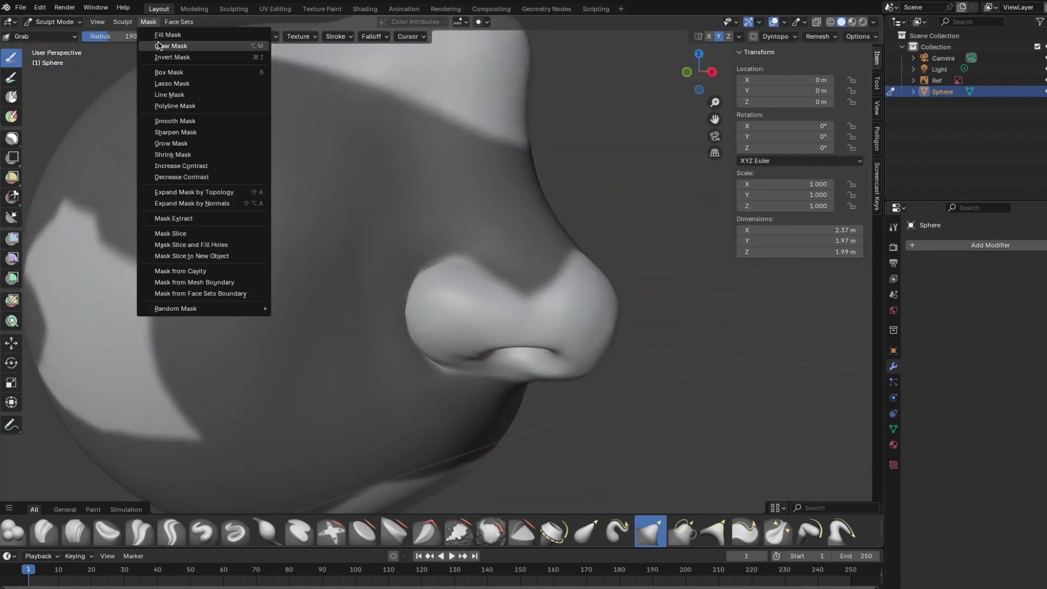
click(158, 46)
mouse_move(480, 308)
middle_down()
mouse_move(532, 318)
mouse_move(474, 378)
mouse_move(330, 283)
mouse_move(444, 294)
mouse_move(503, 326)
mouse_move(478, 292)
mouse_move(461, 299)
mouse_move(474, 295)
middle_up()
key(f)
click(508, 298)
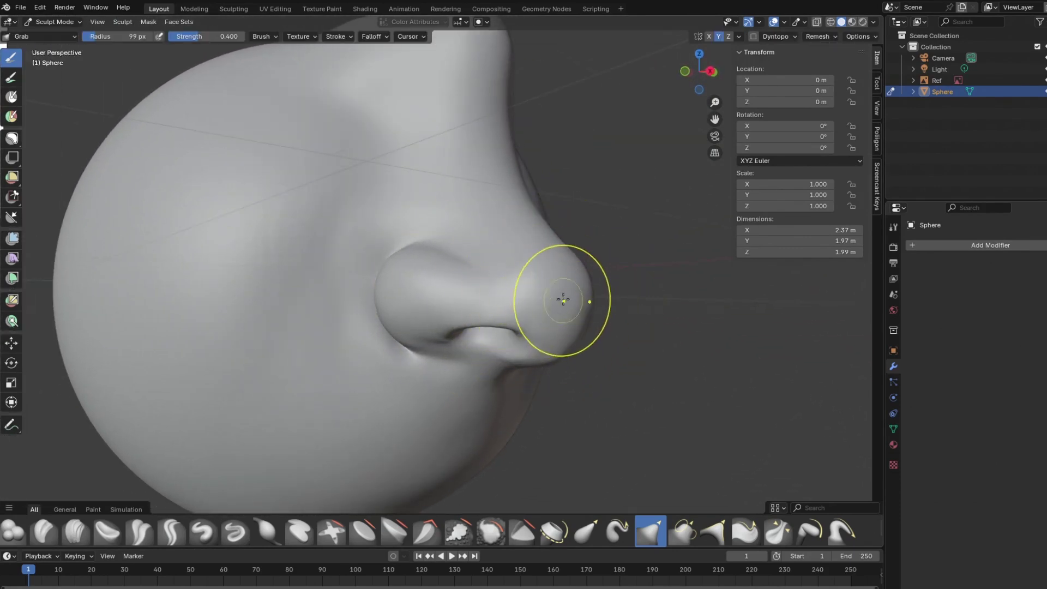
Step: Lasso-mask the side wall of the nose between bridge, cheek and nostril wing, undoing the first attempt
mouse_move(538, 305)
middle_down()
mouse_move(418, 290)
mouse_move(386, 156)
mouse_move(355, 136)
mouse_move(351, 218)
mouse_move(349, 180)
mouse_move(351, 202)
mouse_move(397, 213)
mouse_move(355, 133)
mouse_move(371, 116)
mouse_move(381, 236)
mouse_move(434, 247)
mouse_move(374, 283)
mouse_move(410, 259)
mouse_move(355, 241)
mouse_move(542, 245)
mouse_move(416, 203)
mouse_move(405, 215)
middle_up()
click(16, 140)
mouse_move(369, 114)
mouse_down()
mouse_move(453, 145)
mouse_move(505, 299)
mouse_move(258, 162)
mouse_up()
key(ctrl+z)
mouse_move(418, 91)
mouse_down()
mouse_move(483, 266)
mouse_move(358, 281)
mouse_move(269, 188)
mouse_up()
mouse_move(271, 187)
middle_down()
mouse_move(234, 182)
mouse_move(278, 193)
mouse_move(318, 150)
mouse_move(382, 145)
middle_up()
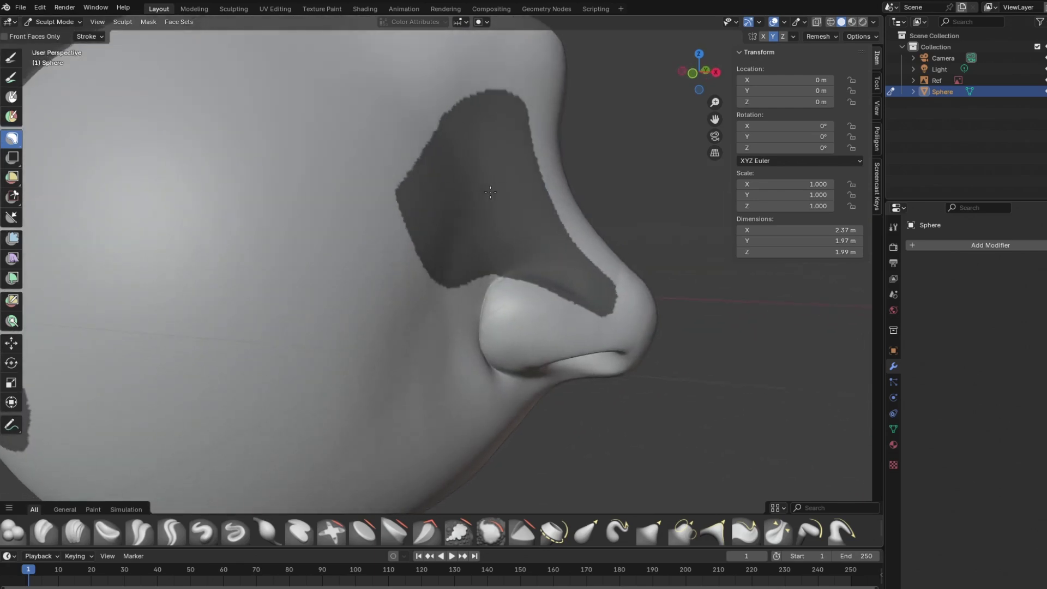
middle_drag(610, 238, 595, 240)
middle_drag(527, 170, 187, 98)
Step: Soften the side wall mask's edges with Smooth Mask and invert the mask
click(149, 22)
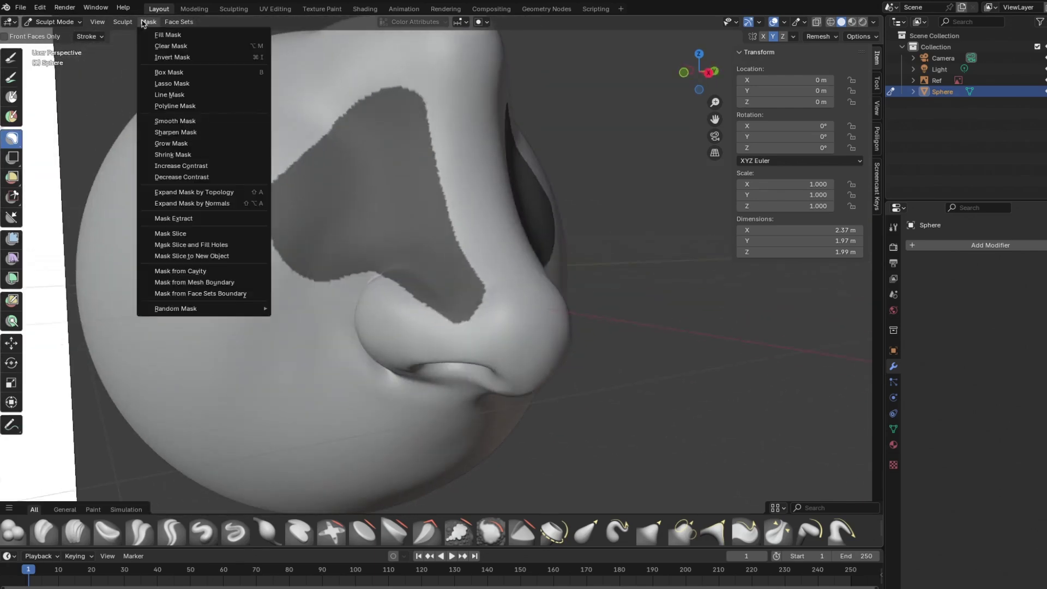
click(171, 95)
click(148, 23)
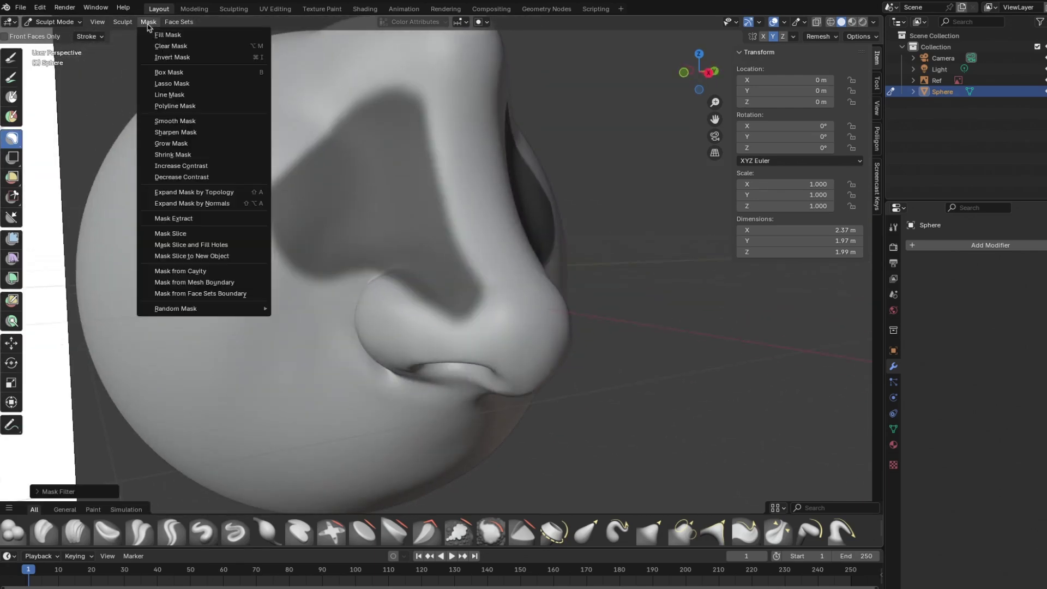
click(161, 48)
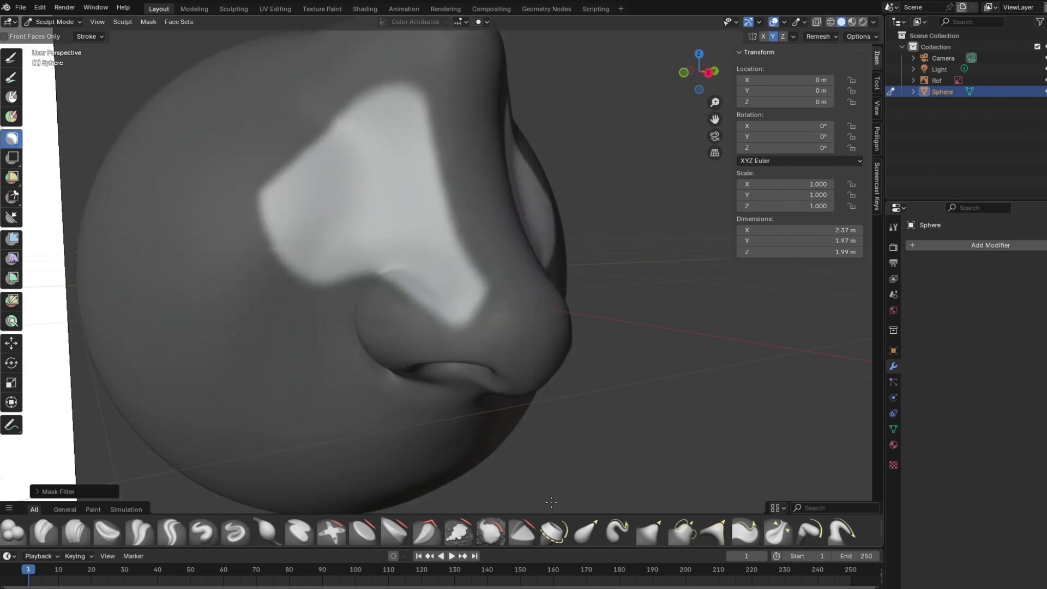
Step: Build up the unmasked side wall with Clay Strips at a 99 px radius and 0.234 strength, and clear the mask
click(363, 532)
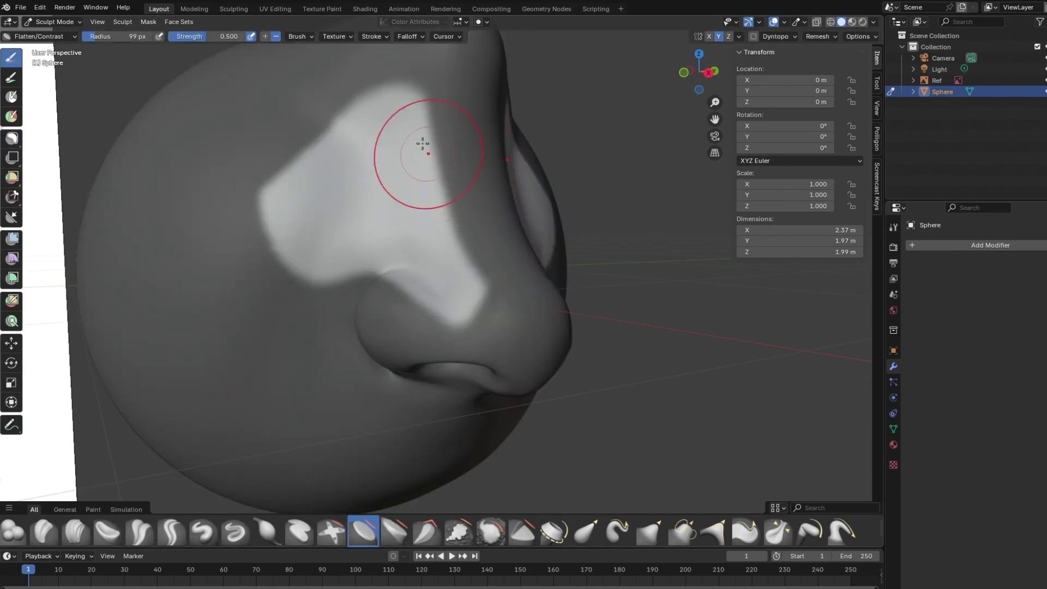
mouse_move(555, 161)
middle_down()
mouse_move(467, 153)
mouse_move(510, 117)
mouse_move(573, 158)
middle_up()
click(71, 533)
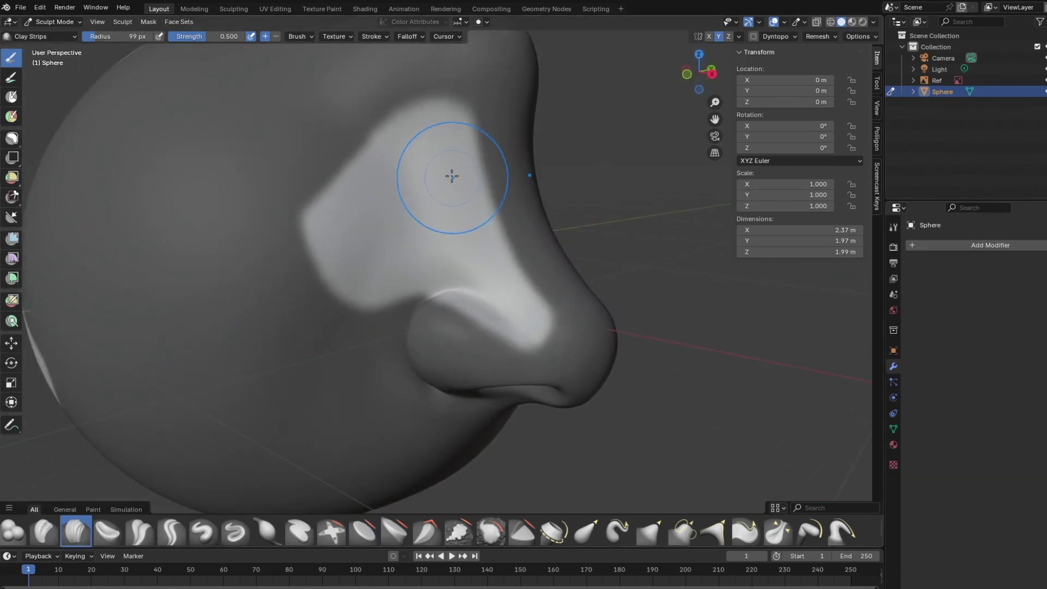
drag(199, 39, 179, 40)
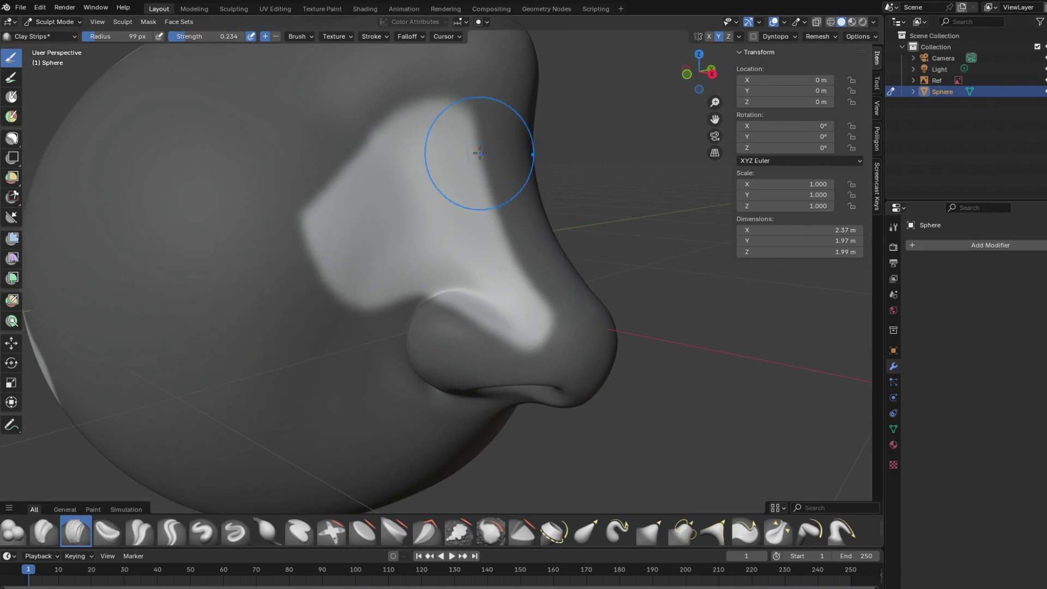
drag(469, 143, 500, 248)
mouse_move(478, 208)
mouse_down()
mouse_move(416, 164)
mouse_move(393, 203)
mouse_up()
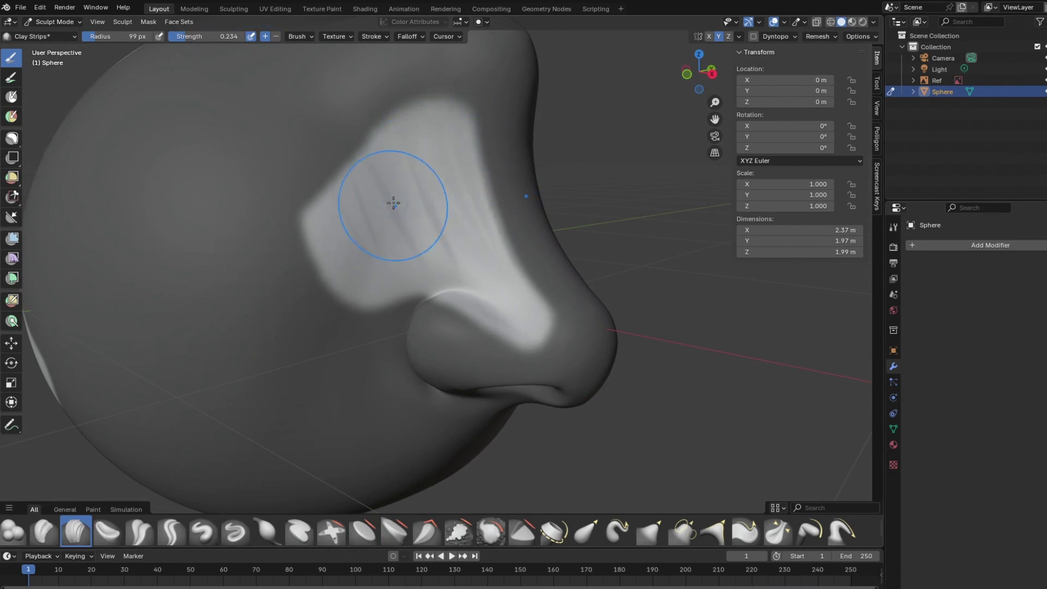
click(143, 25)
click(162, 47)
Step: Refine the transition between the nose's side wall and nostril wing with Clay Strips at a 40 px radius
mouse_move(512, 206)
middle_down()
mouse_move(463, 196)
mouse_move(513, 194)
mouse_move(457, 184)
middle_up()
key(bracketleft)
key(bracketleft)
key(bracketleft)
key(bracketleft)
key(bracketleft)
key(bracketleft)
key(bracketleft)
key(bracketleft)
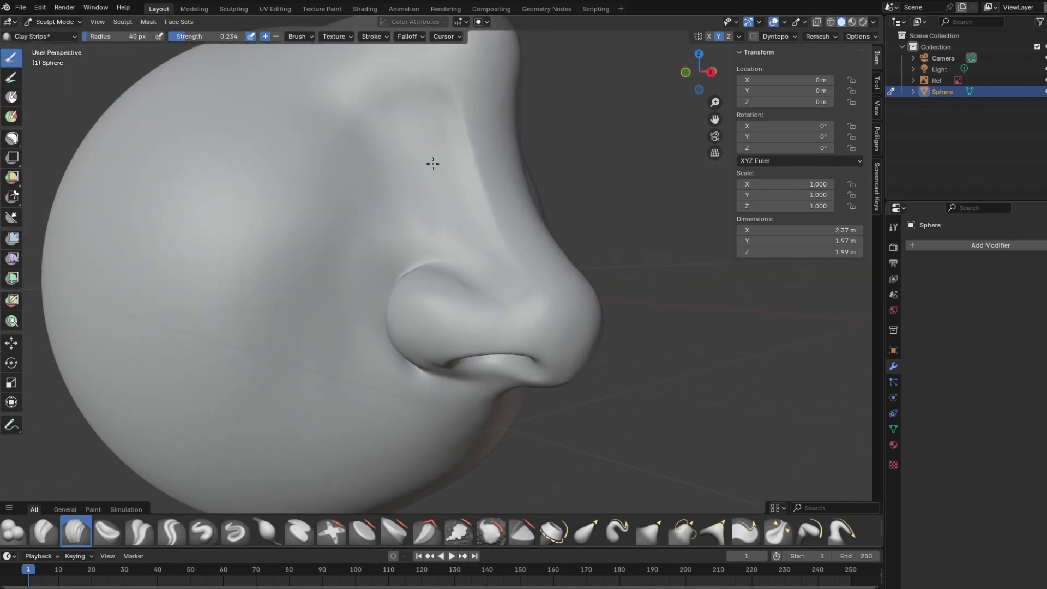
mouse_move(387, 191)
middle_down()
mouse_move(100, 121)
mouse_move(218, 127)
middle_up()
Step: Adjust the nostril wing and its junction with the cheek using Grab at a 162 px radius
key(f)
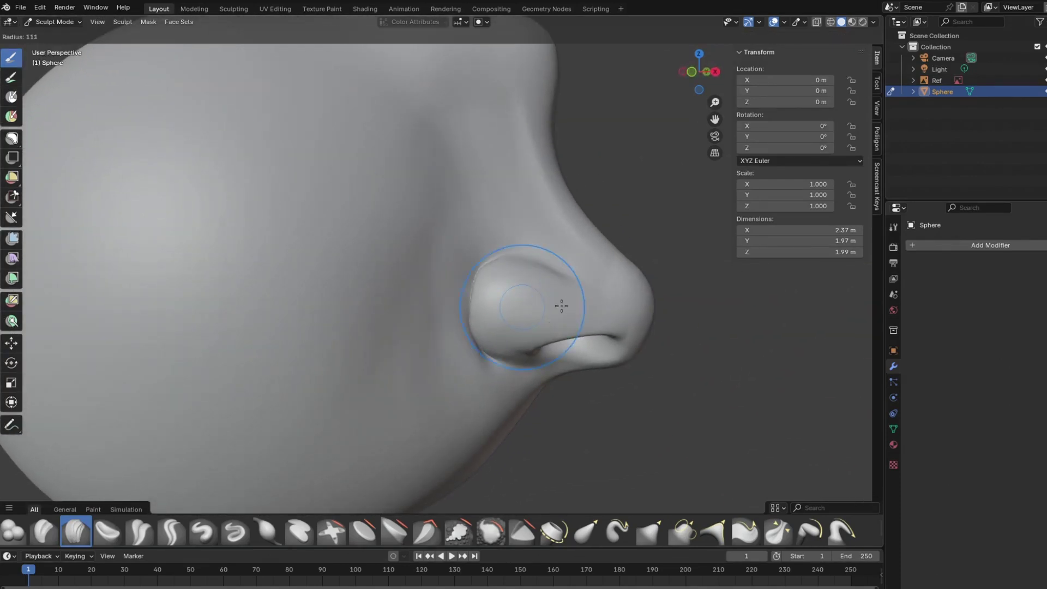
click(570, 350)
middle_drag(538, 378, 550, 287)
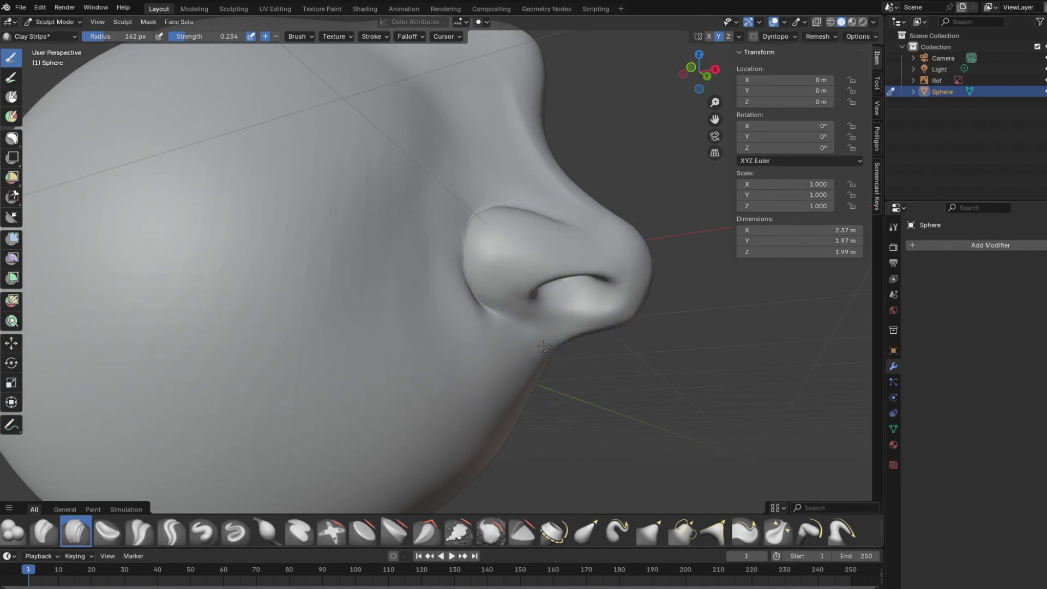
mouse_move(472, 228)
middle_down()
mouse_move(469, 256)
mouse_move(362, 257)
middle_up()
click(652, 534)
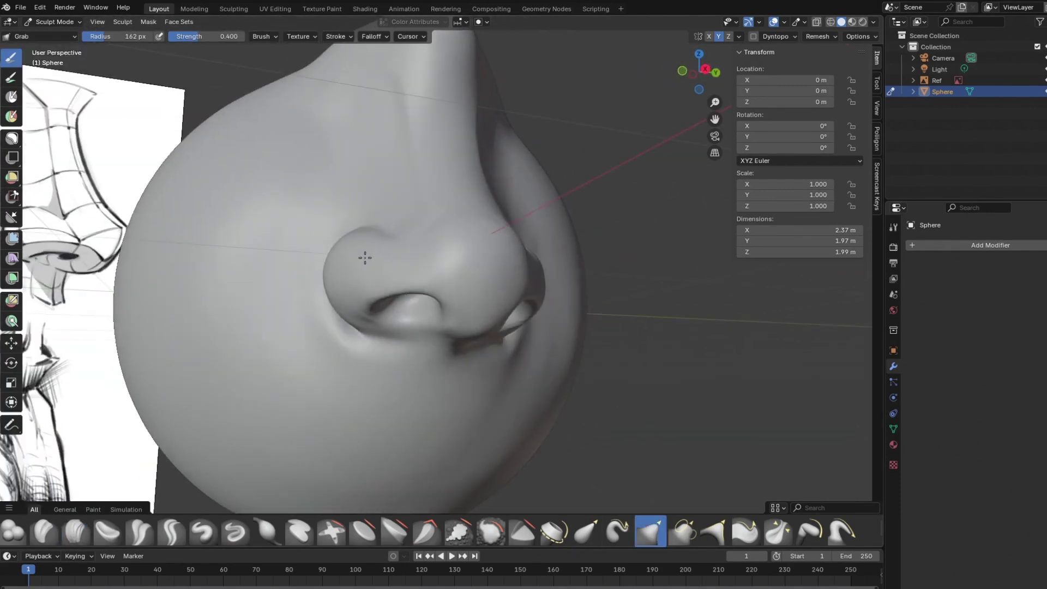
middle_drag(436, 306, 524, 319)
mouse_move(490, 421)
middle_down()
mouse_move(537, 402)
mouse_move(561, 372)
middle_up()
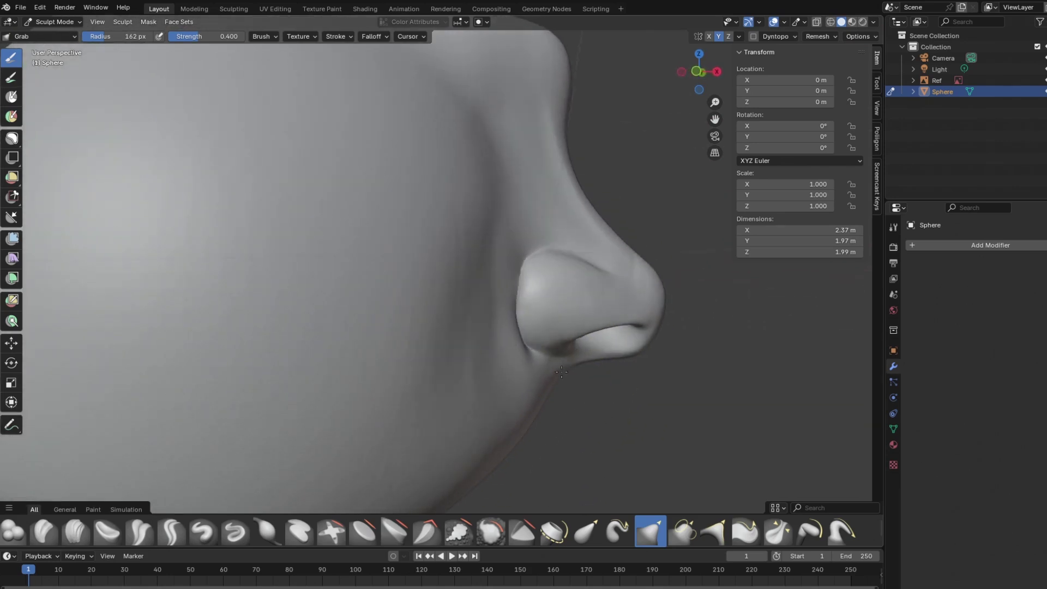
scroll(495, 321, down, 2)
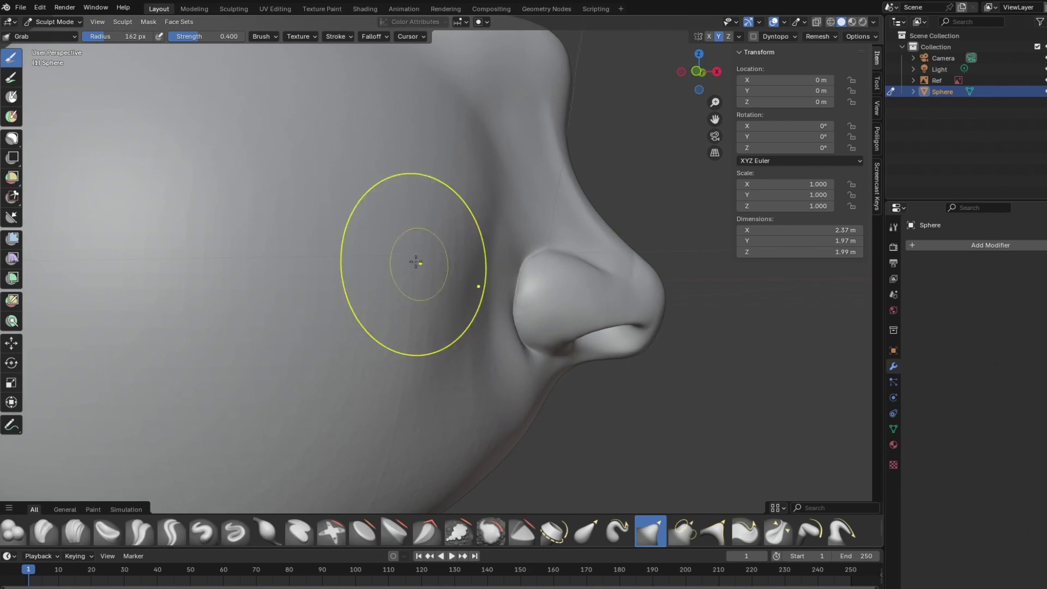
Step: Lasso-mask the nose and upper part of the sphere, leaving the area below the nostrils unmasked
middle_drag(519, 327, 513, 381)
click(12, 138)
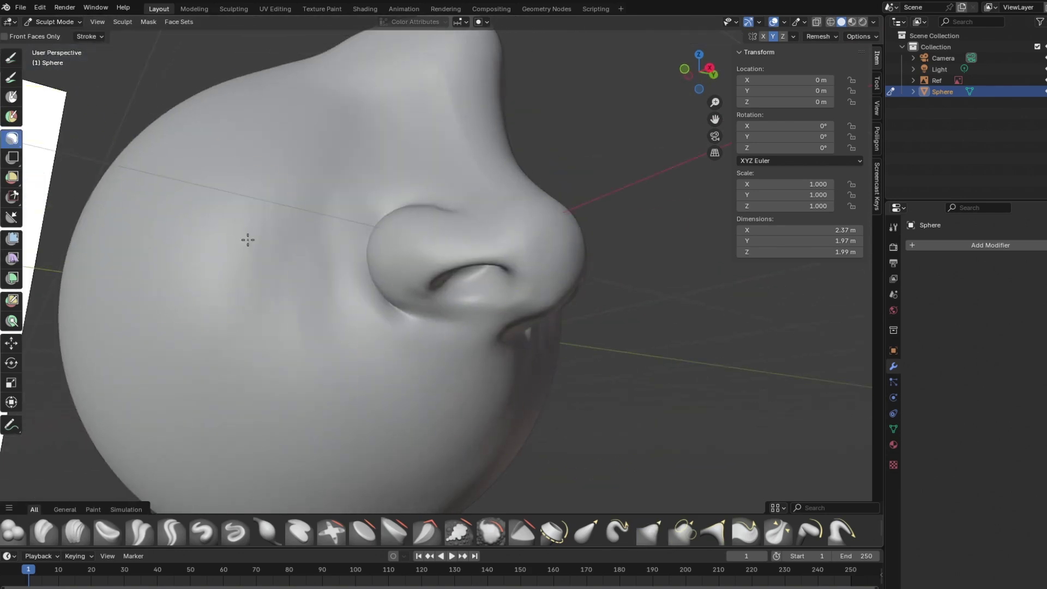
mouse_move(336, 244)
mouse_down()
mouse_move(454, 332)
mouse_move(49, 273)
mouse_up()
middle_drag(510, 320, 571, 332)
scroll(571, 332, down, 4)
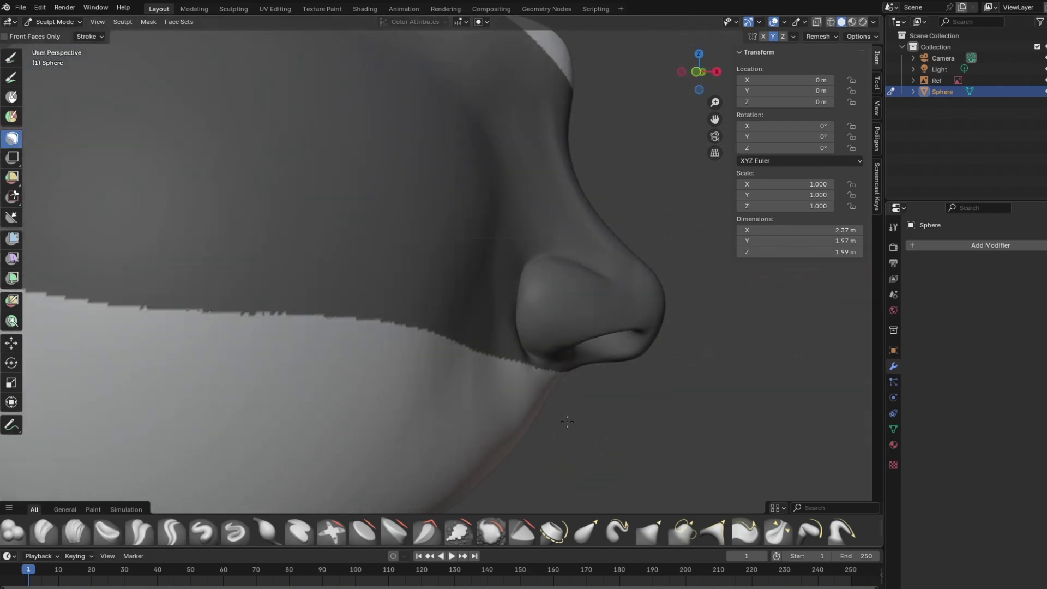
Step: Try to pull the unmasked upper lip area forward under the nose with Grab at a 104 px radius
key(g)
drag(501, 383, 515, 398)
key(f)
click(529, 358)
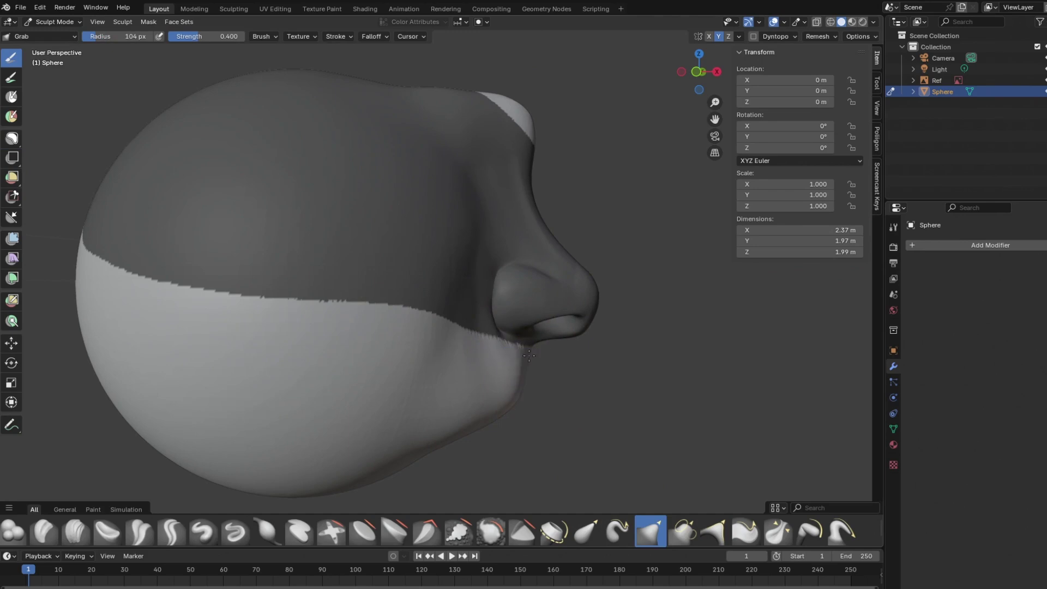
drag(484, 355, 513, 341)
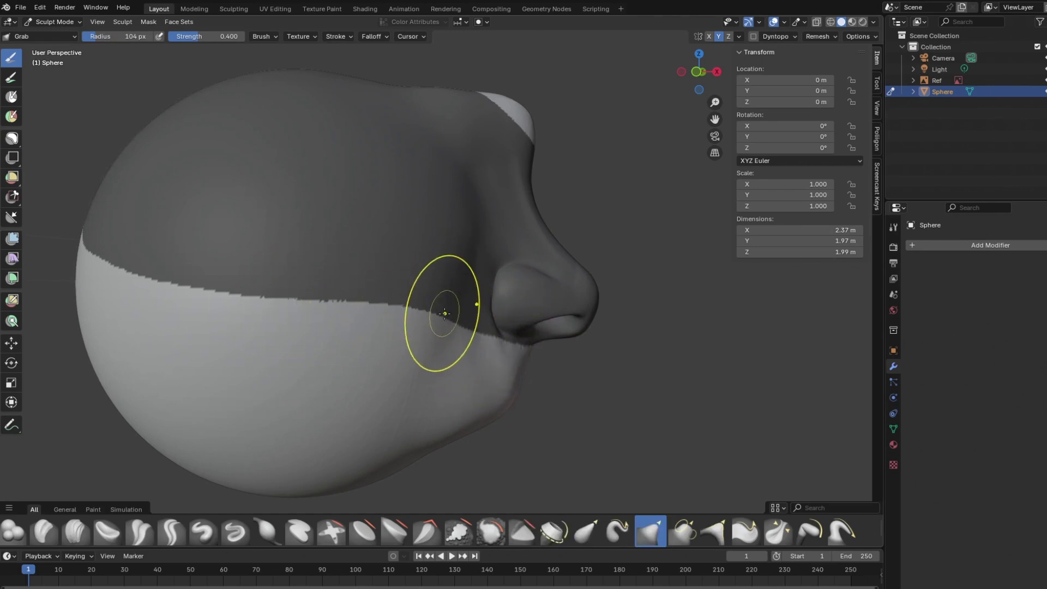
Step: Soften the mask's edge with Smooth Mask and pull the upper lip area below the nose forward with Grab
click(149, 22)
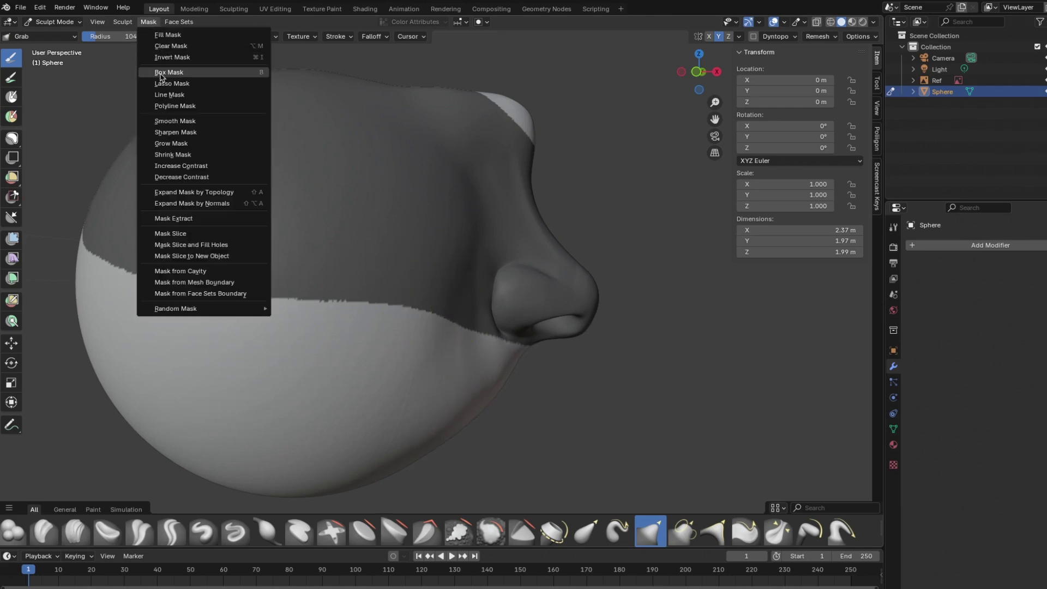
click(167, 121)
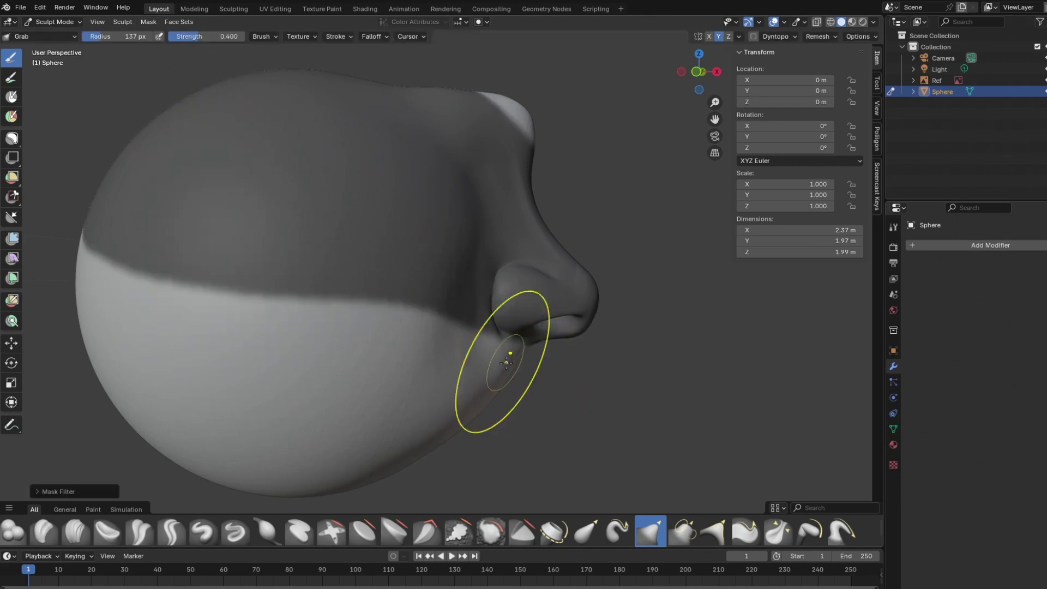
mouse_move(512, 368)
mouse_down()
mouse_move(535, 373)
mouse_move(520, 405)
mouse_move(527, 389)
mouse_up()
Step: Clear the mask from the nose and upper part of the sphere
middle_drag(444, 350, 590, 284)
click(147, 22)
click(164, 46)
middle_drag(436, 281, 463, 288)
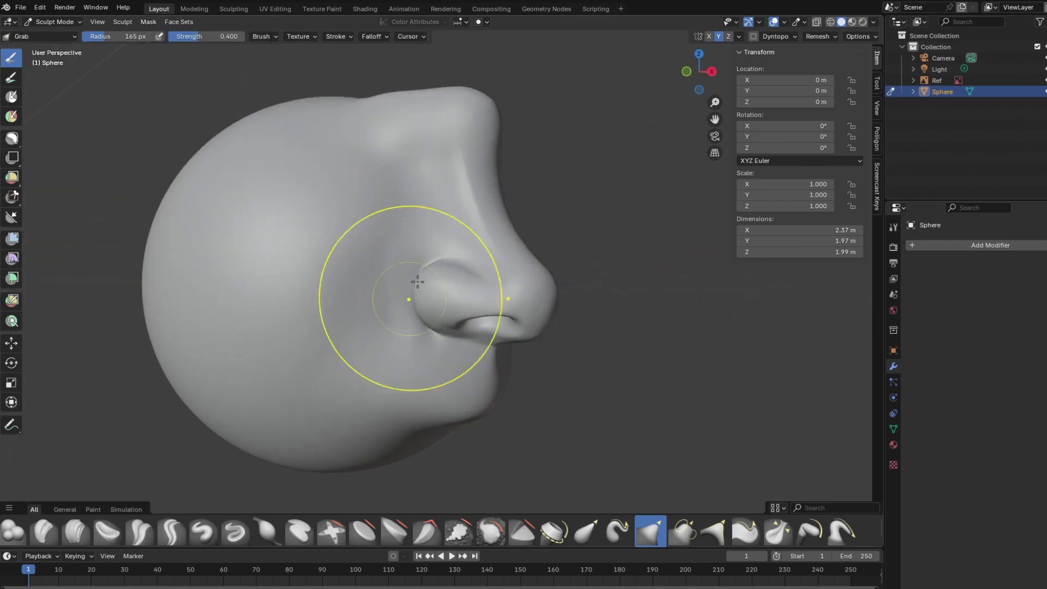
Step: Build up the cheek beside the nose with Clay Strips at a 59 px radius and smooth the strokes
key(f)
click(333, 283)
middle_drag(333, 278, 346, 258)
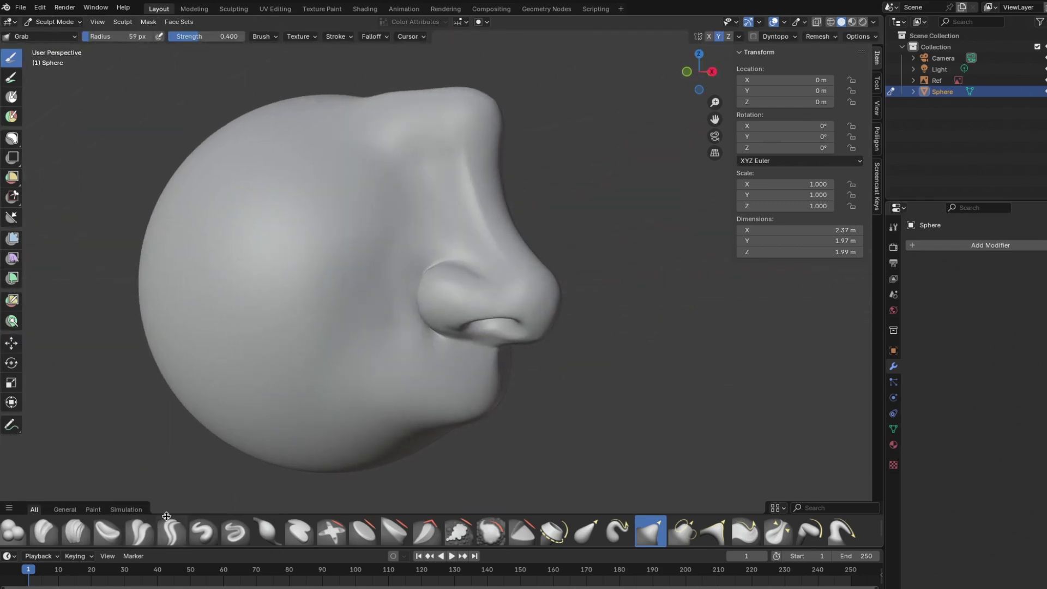
click(69, 540)
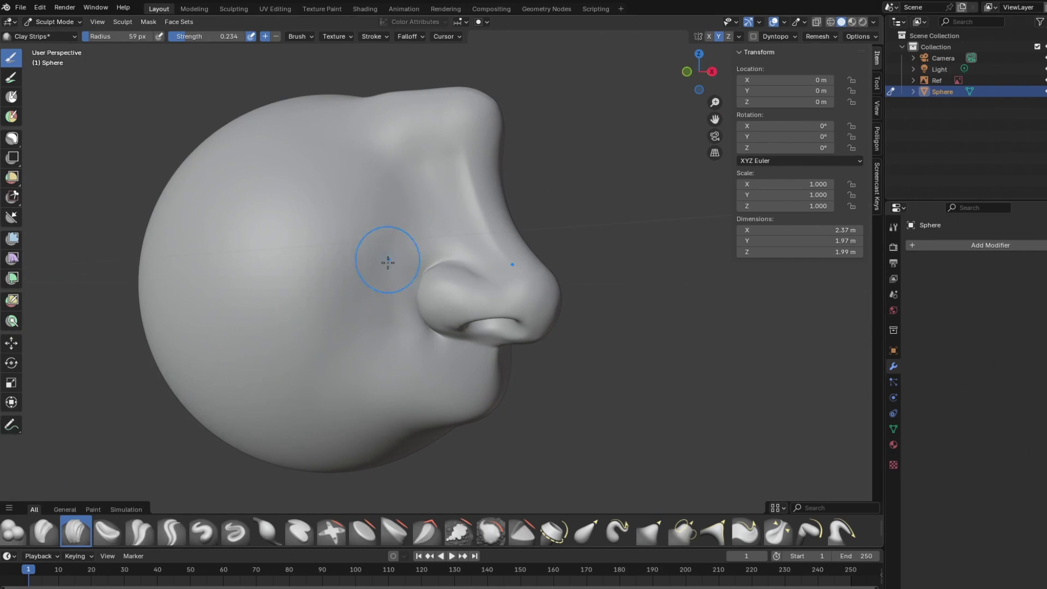
drag(306, 262, 285, 360)
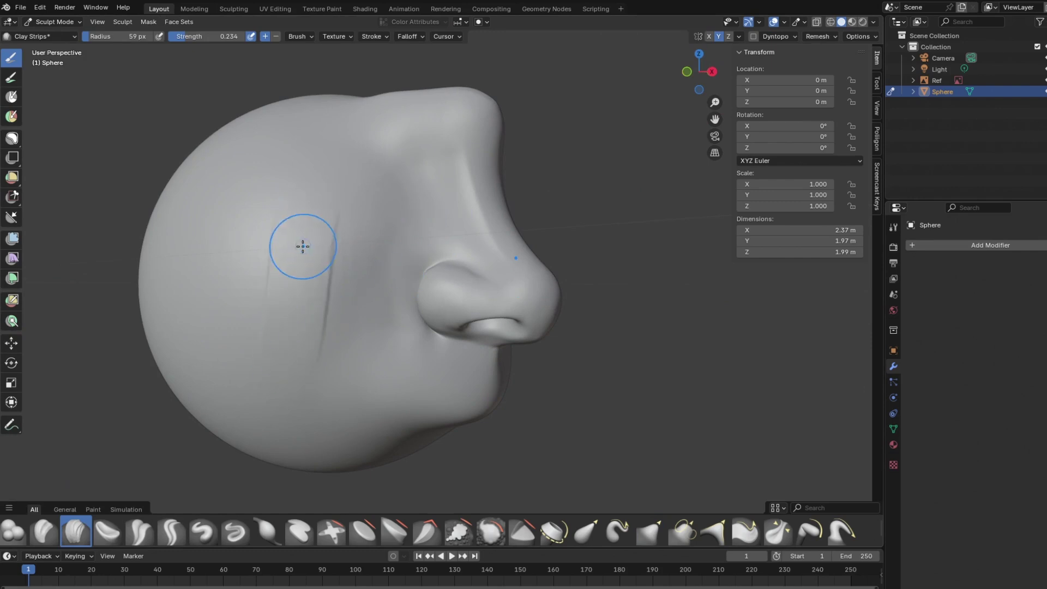
mouse_move(301, 262)
shift+mouse_down()
mouse_move(290, 297)
mouse_move(357, 206)
shift+mouse_up()
Step: Add volume around the top of the nostril wing with Clay Strips at a 23 px radius
key(bracketleft)
key(bracketleft)
key(bracketleft)
key(bracketleft)
key(bracketleft)
key(bracketleft)
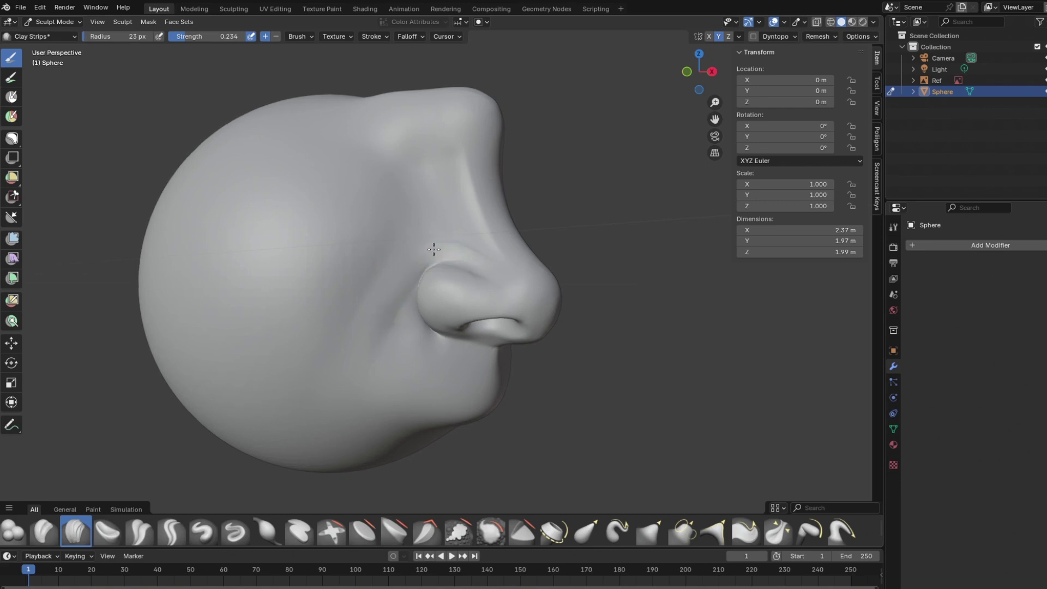
drag(451, 247, 423, 243)
mouse_move(352, 231)
middle_down()
mouse_move(288, 230)
mouse_move(355, 231)
middle_up()
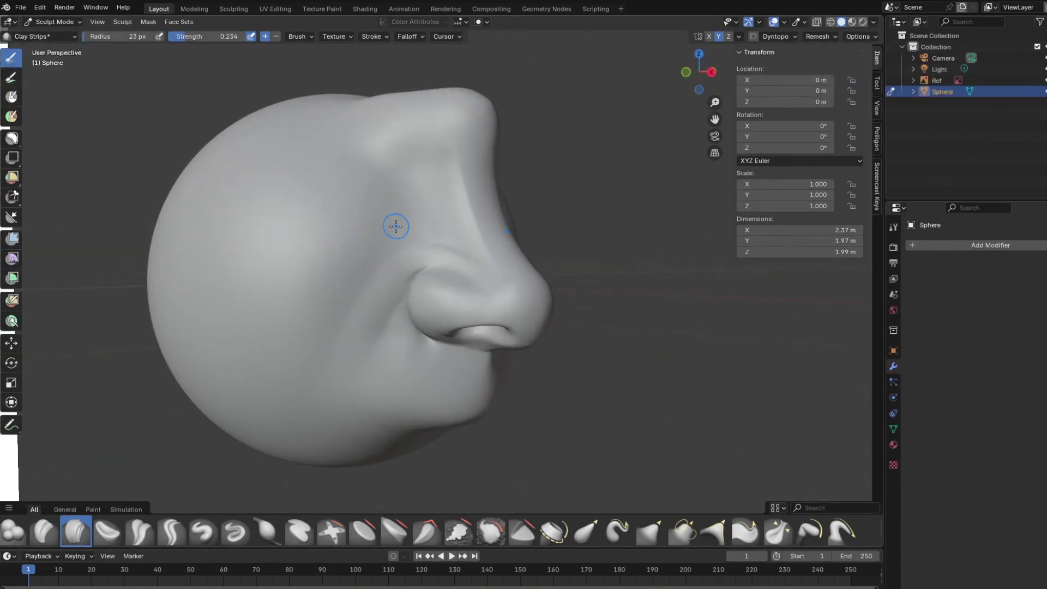
Step: Carve a crease around the back of the nostril wing and down into the cheek fold with Crease Sharp
scroll(395, 226, up, 4)
key(shift+c)
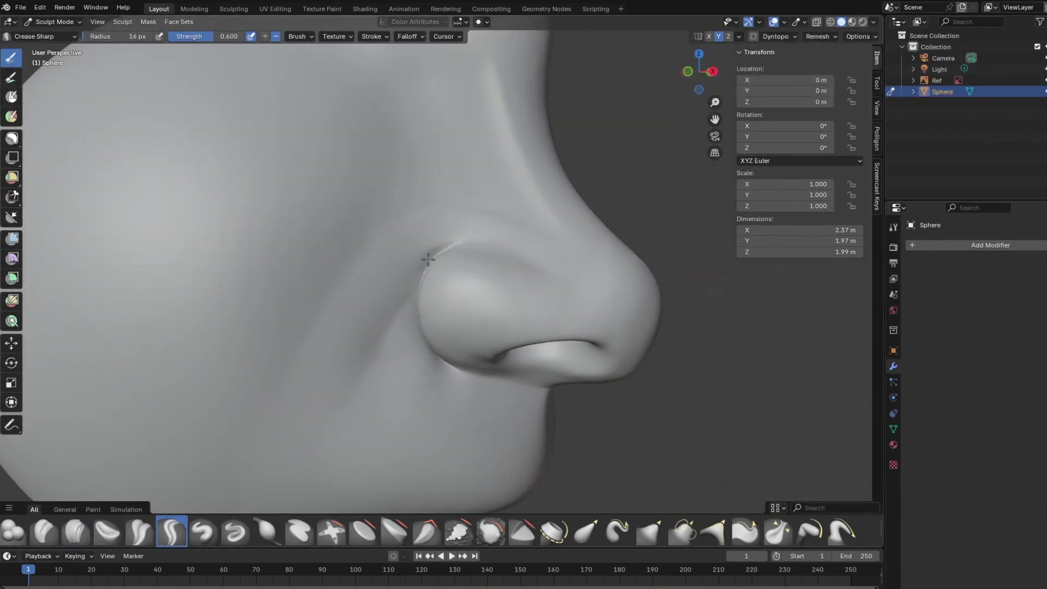
mouse_move(420, 273)
mouse_down()
mouse_move(383, 339)
mouse_move(414, 276)
mouse_up()
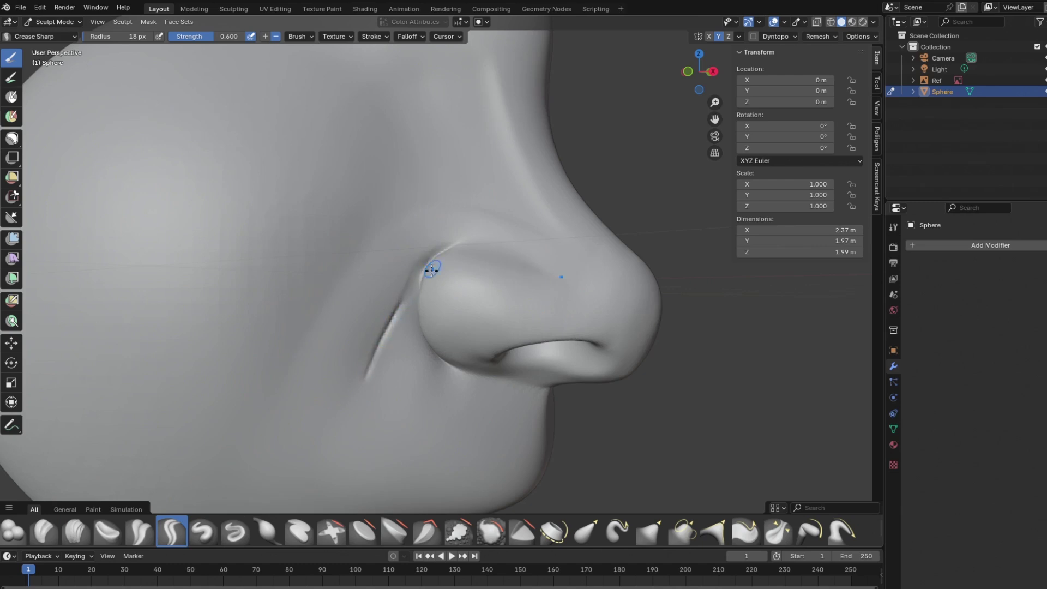
Step: Examine the nostril wing crease and cheek fold from the side, below and three-quarter views
middle_drag(430, 270, 381, 287)
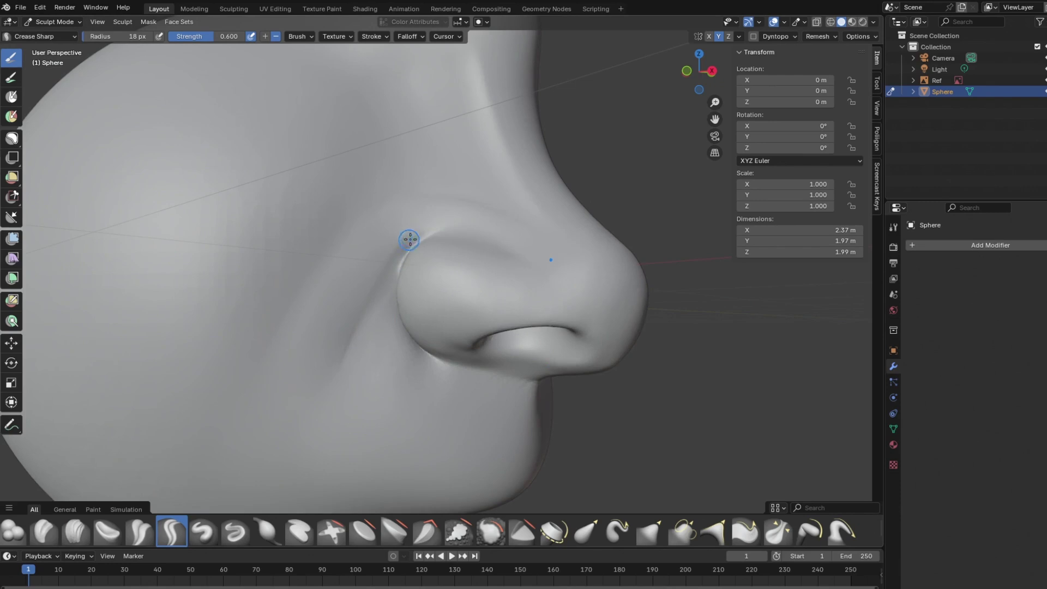
middle_drag(350, 255, 308, 252)
mouse_move(365, 280)
middle_down()
mouse_move(373, 243)
mouse_move(390, 261)
middle_up()
key(c)
key(bracketleft)
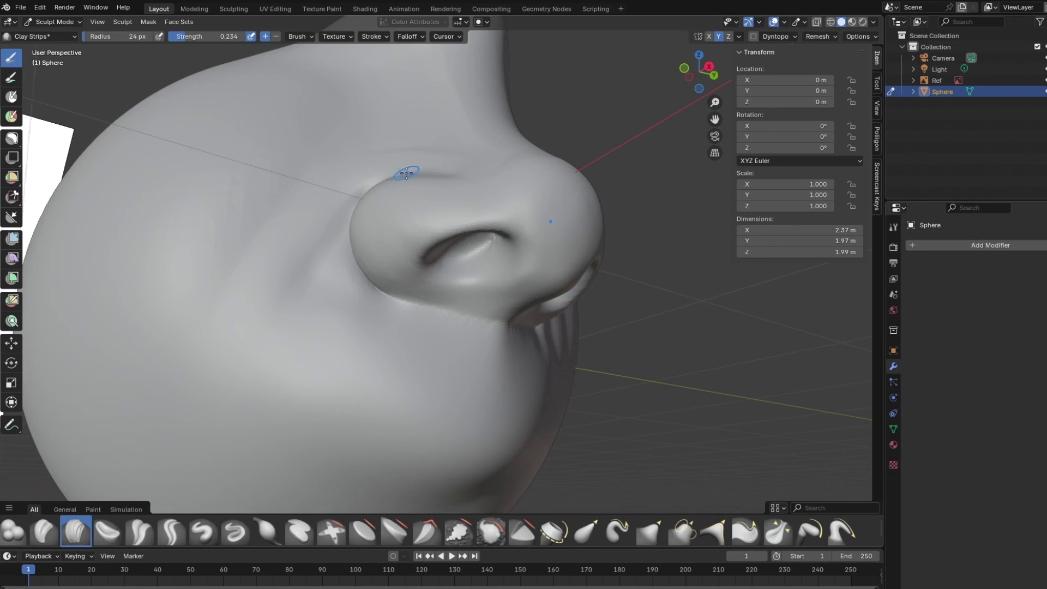
middle_drag(406, 173, 555, 189)
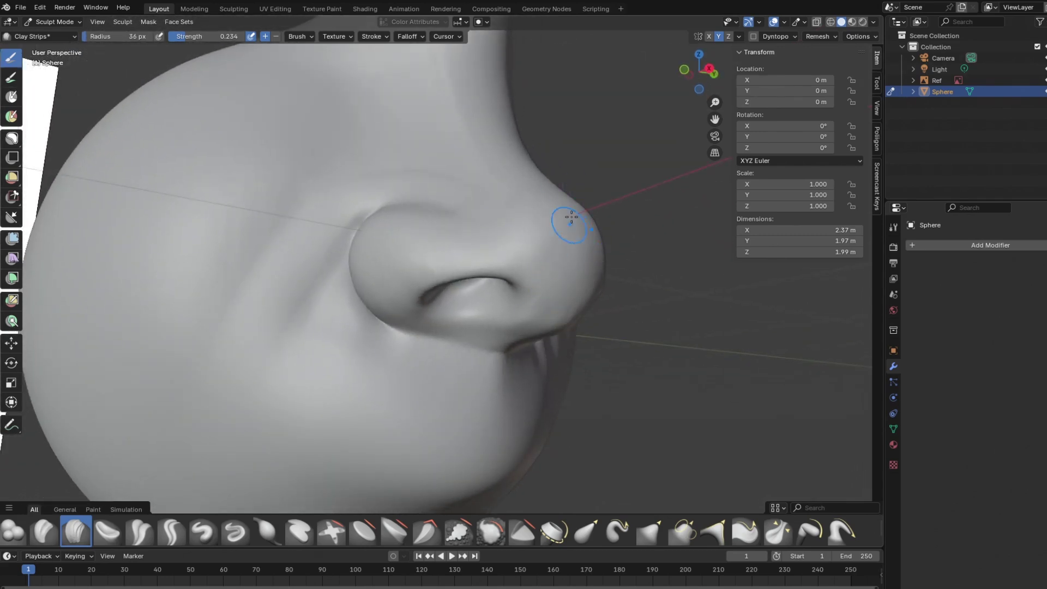
middle_drag(570, 217, 577, 226)
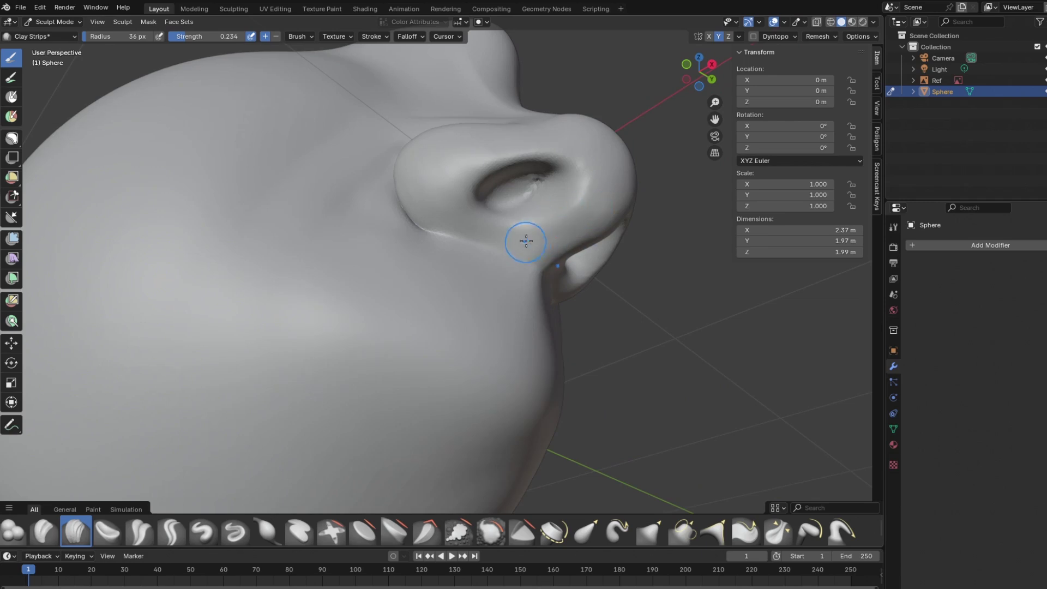
middle_drag(497, 121, 452, 251)
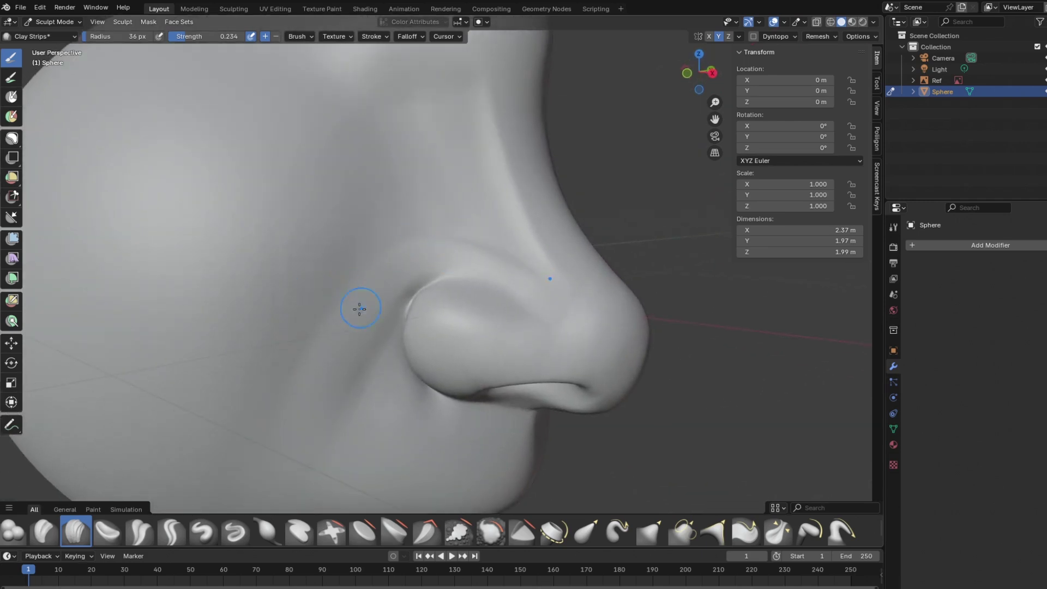
mouse_move(359, 309)
middle_down()
mouse_move(330, 236)
mouse_move(305, 235)
middle_up()
click(12, 138)
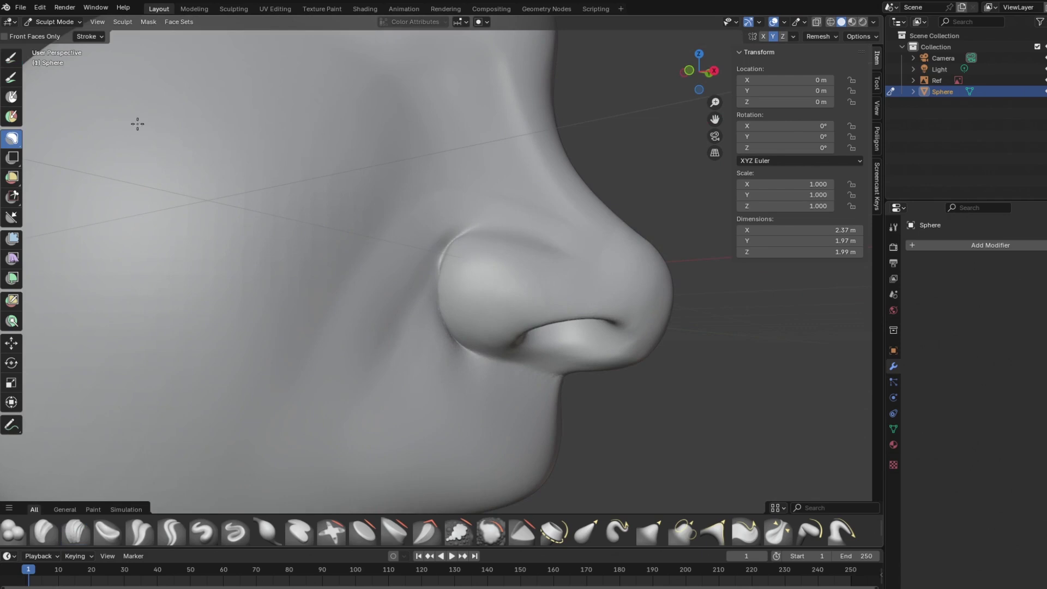
mouse_move(453, 149)
middle_down()
mouse_move(463, 145)
mouse_move(428, 142)
middle_up()
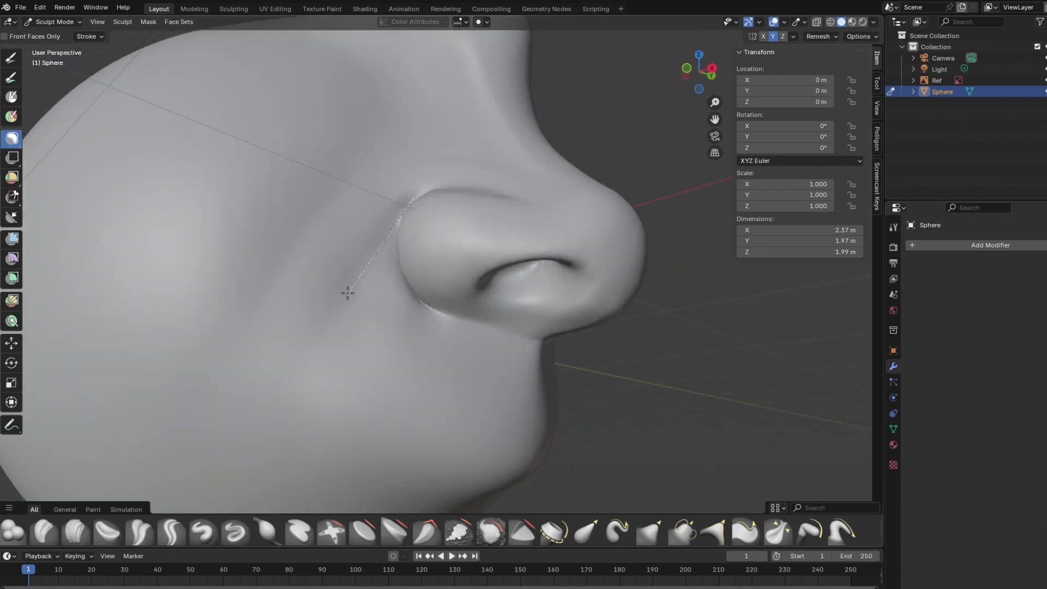
mouse_move(348, 293)
mouse_down()
mouse_move(641, 301)
mouse_move(432, 190)
mouse_move(408, 199)
mouse_up()
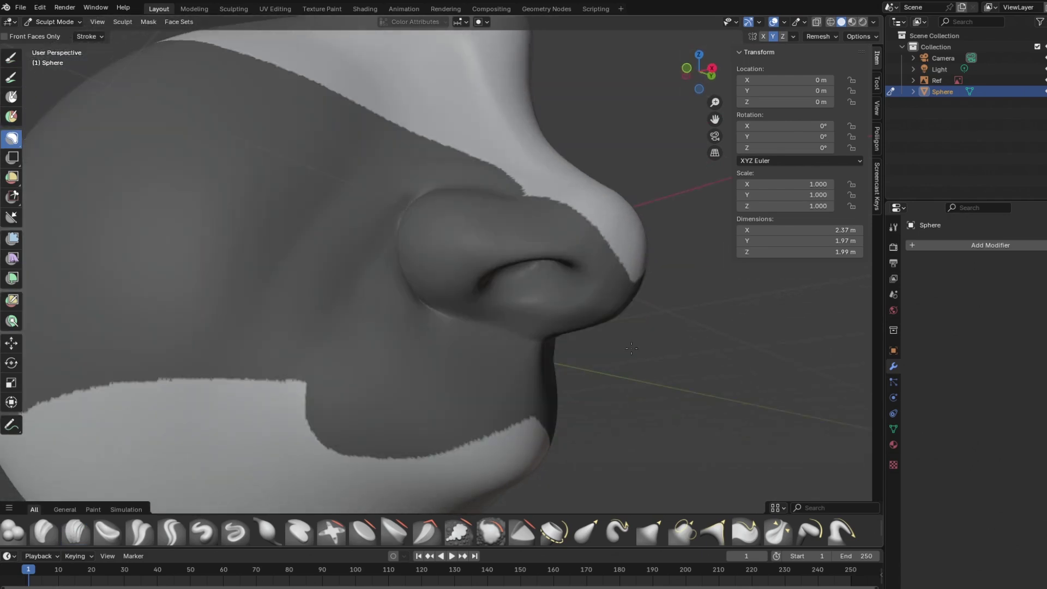
key(ctrl+z)
middle_drag(586, 321, 487, 266)
key(KP_3)
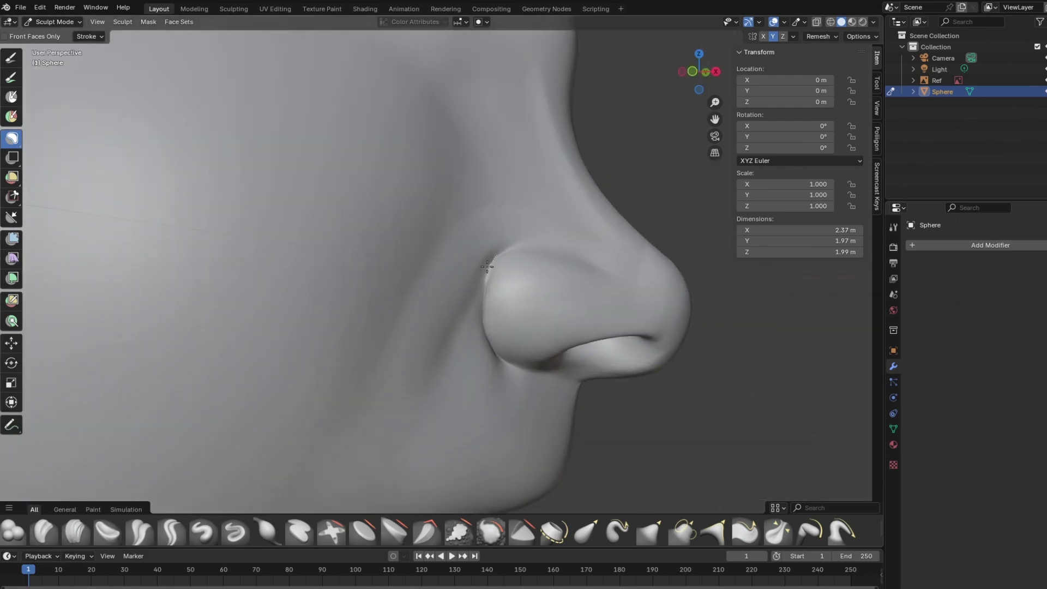
mouse_move(487, 266)
mouse_down()
mouse_move(430, 407)
mouse_move(703, 273)
mouse_move(506, 243)
mouse_up()
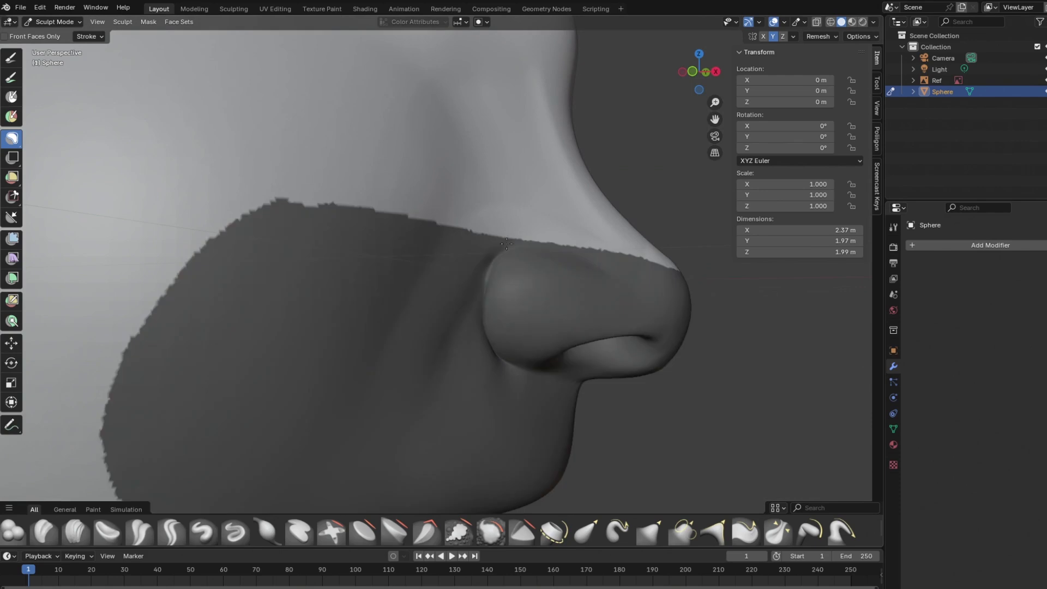
key(alt+m)
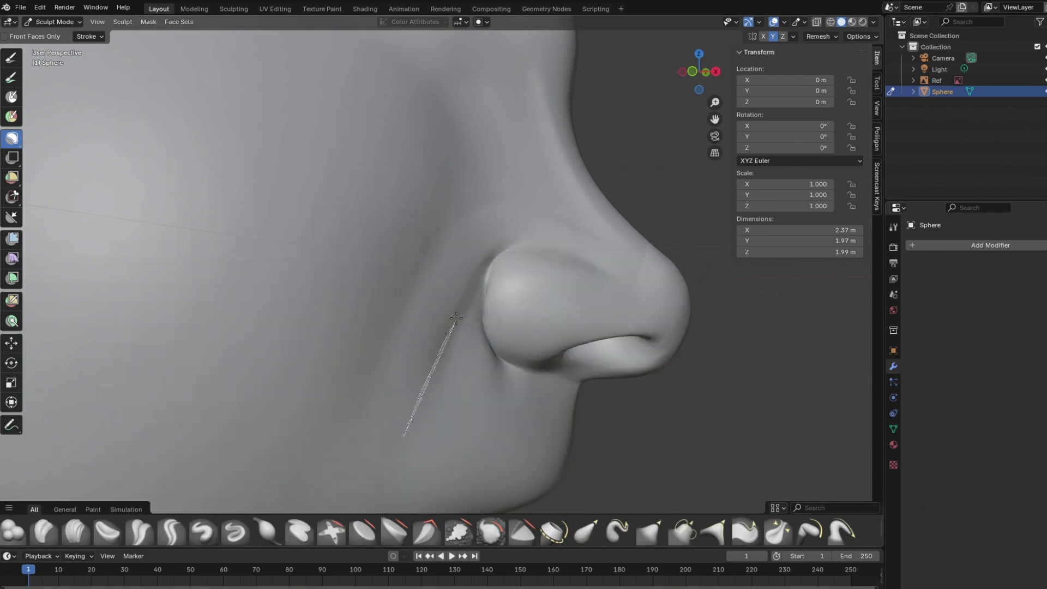
Step: Lasso-mask the cheek and side of the nose, following the cheek fold and the top of the nostril wing
mouse_move(456, 317)
mouse_down()
mouse_move(575, 251)
mouse_move(305, 474)
mouse_up()
middle_drag(429, 325, 390, 304)
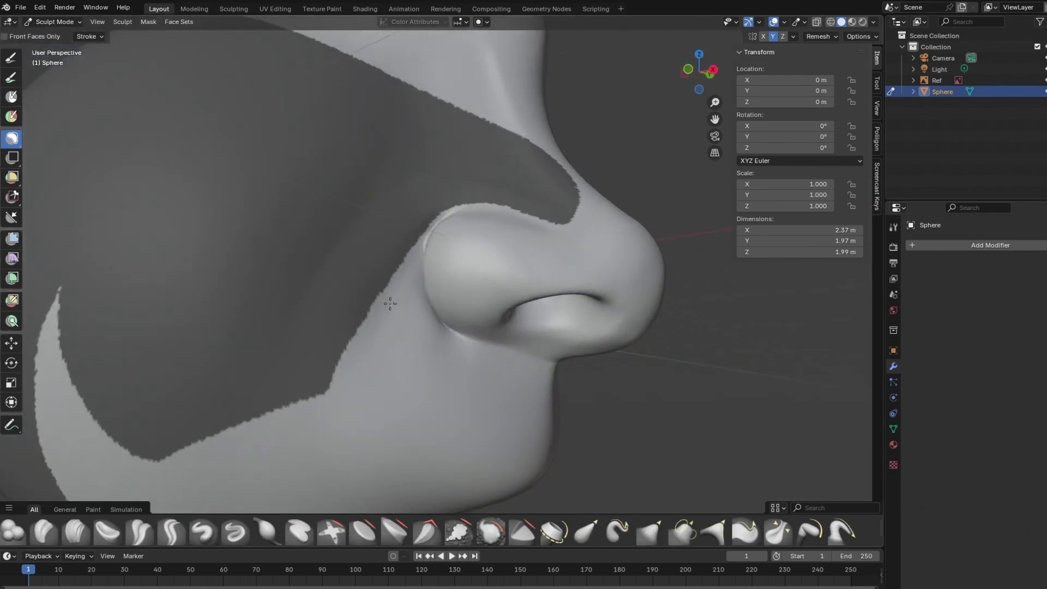
mouse_move(408, 255)
mouse_down()
mouse_move(533, 215)
mouse_move(327, 376)
mouse_move(380, 197)
mouse_move(338, 235)
mouse_up()
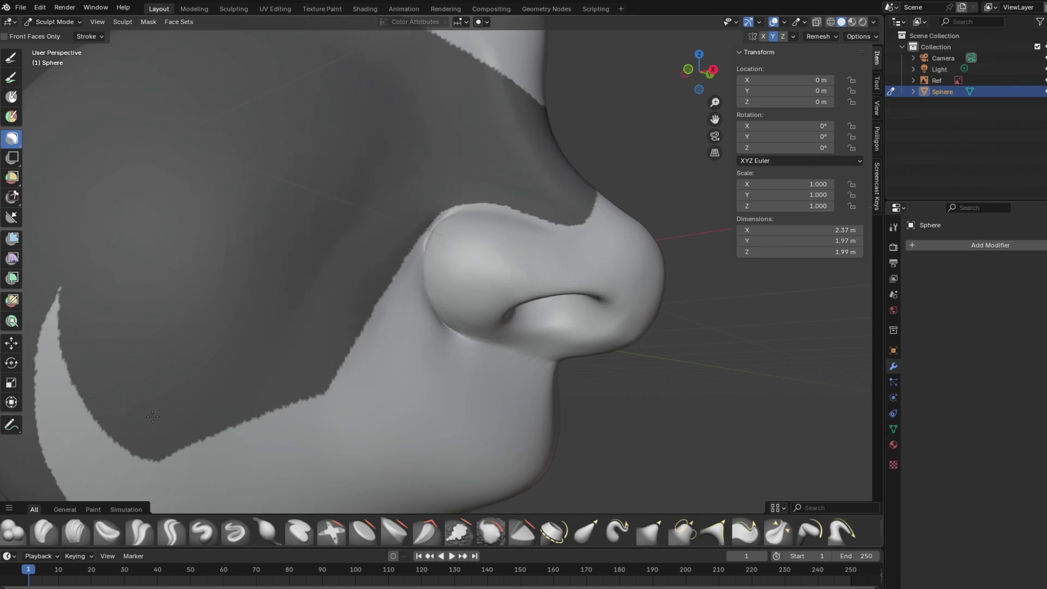
Step: Invert the mask so the nostril wing and upper lip area are protected, and smooth the mask's edge
click(149, 22)
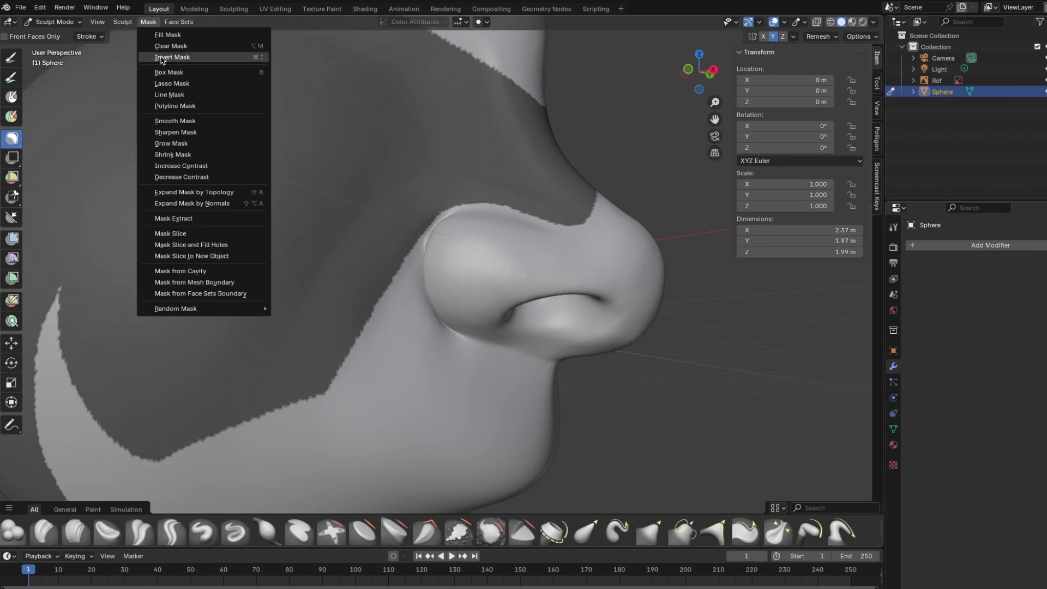
click(161, 56)
click(148, 23)
click(165, 121)
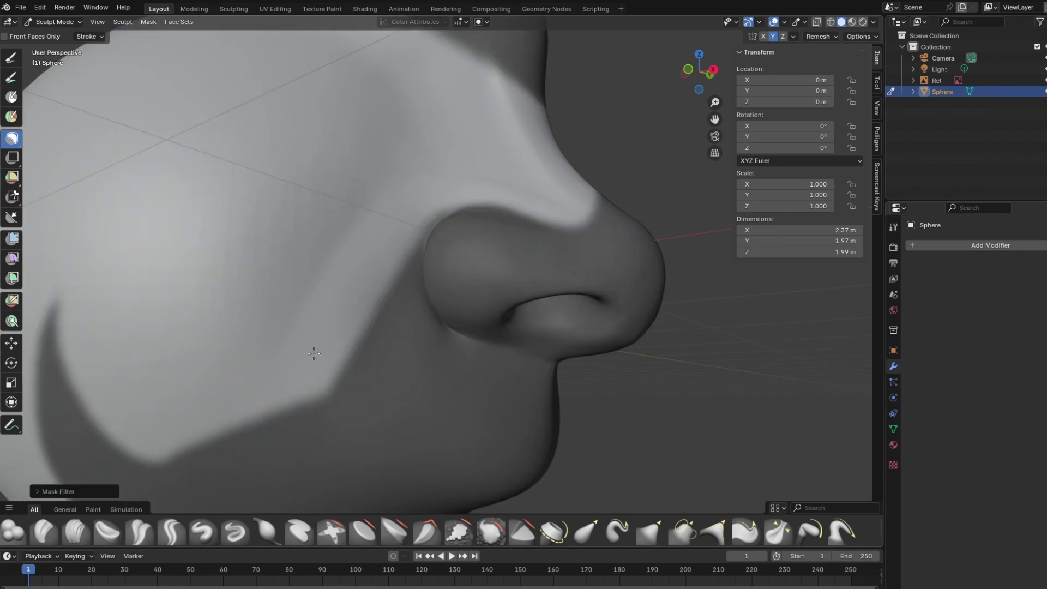
Step: Build up the cheek fold along the mask edge with Clay Strips at a 34 px radius and smooth the strokes
key(c)
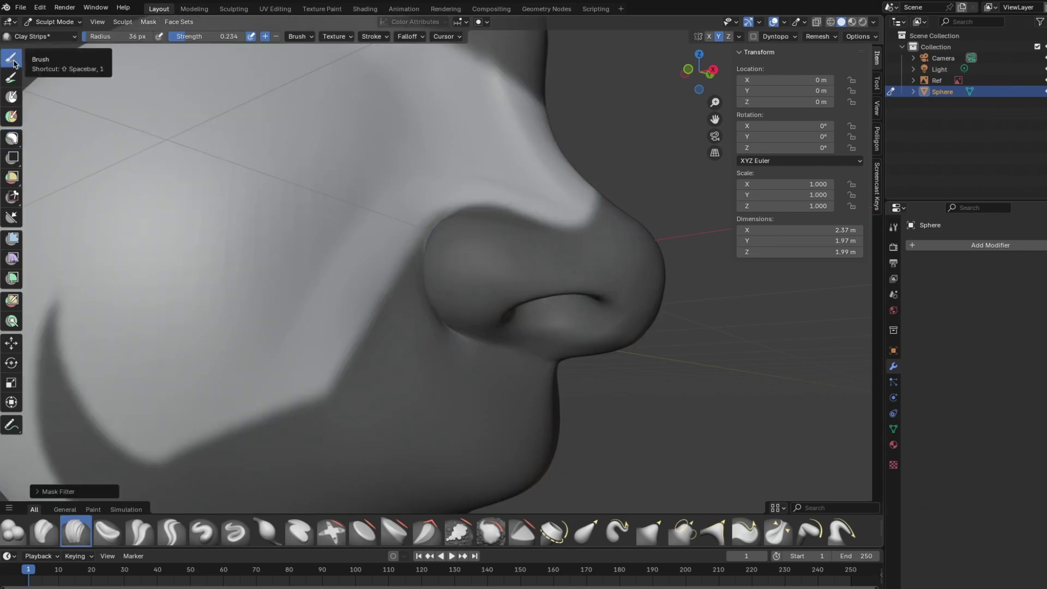
key(bracketleft)
key(bracketleft)
key(bracketleft)
drag(389, 217, 364, 274)
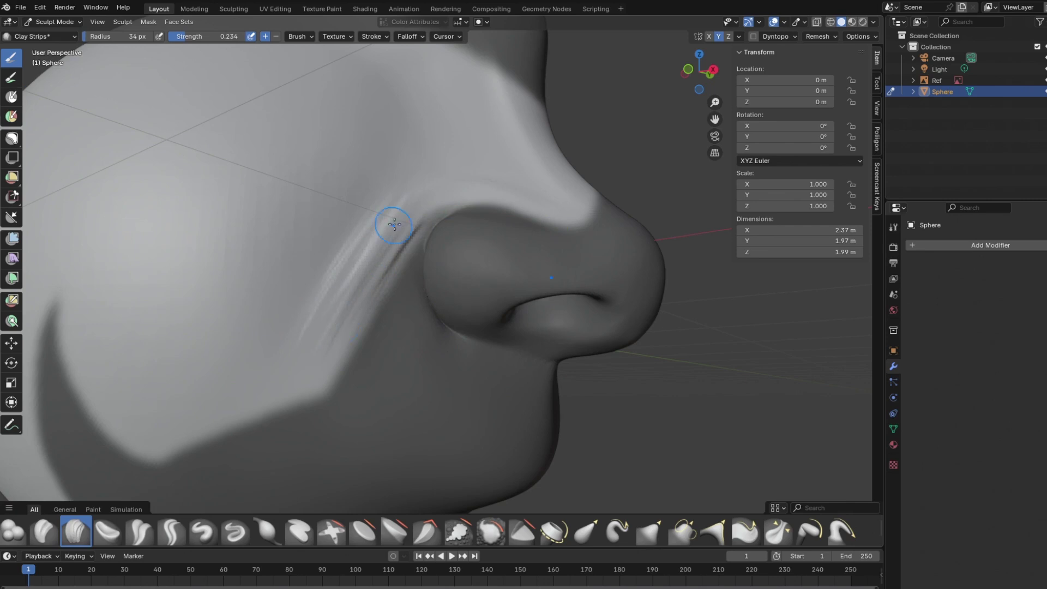
drag(405, 209, 354, 268)
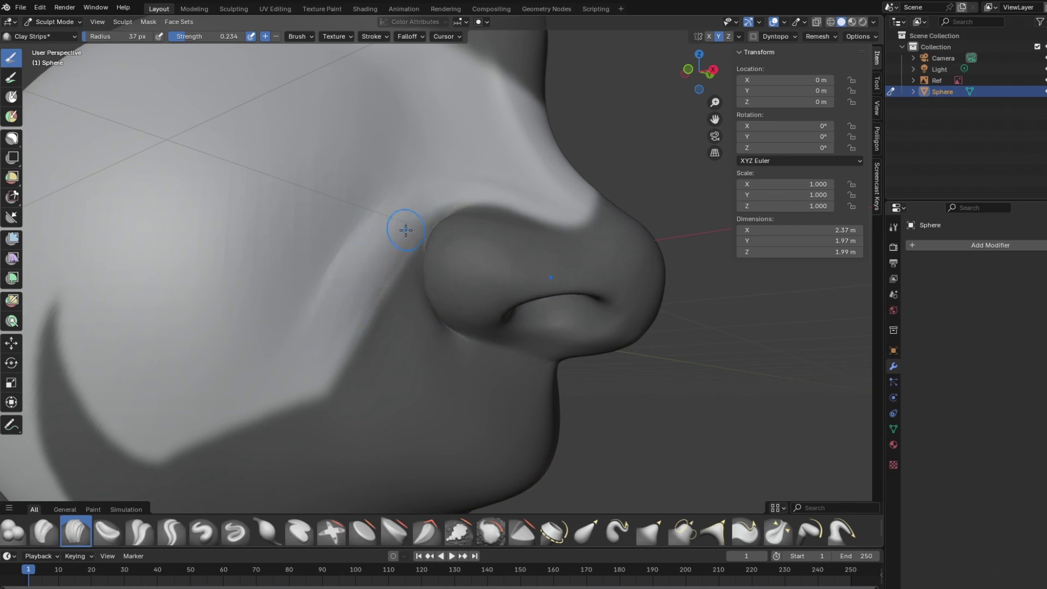
mouse_move(411, 206)
middle_down()
mouse_move(440, 159)
mouse_move(425, 234)
mouse_move(393, 309)
middle_up()
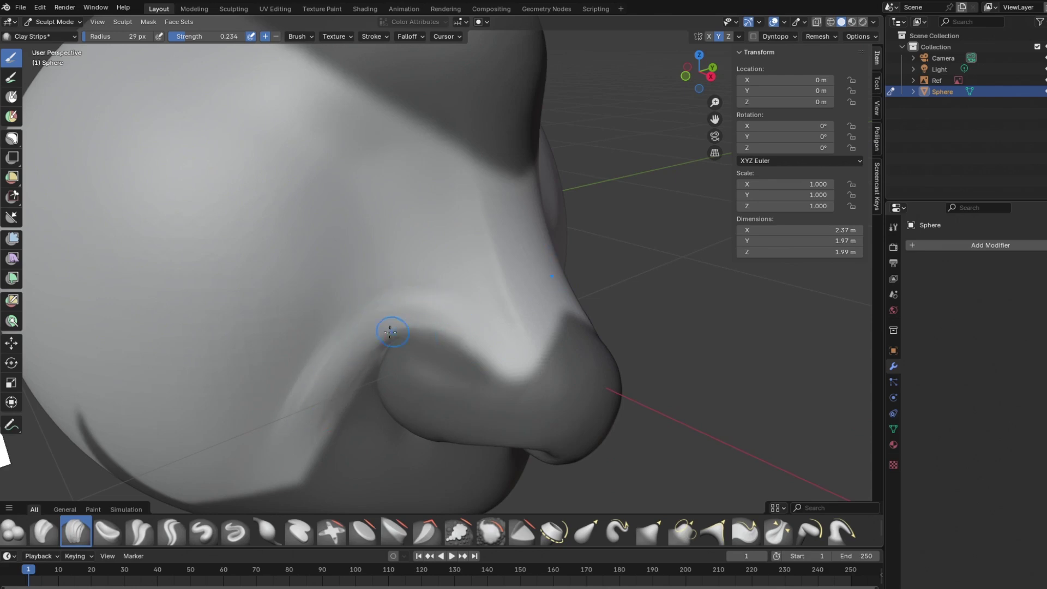
middle_drag(360, 263, 362, 199)
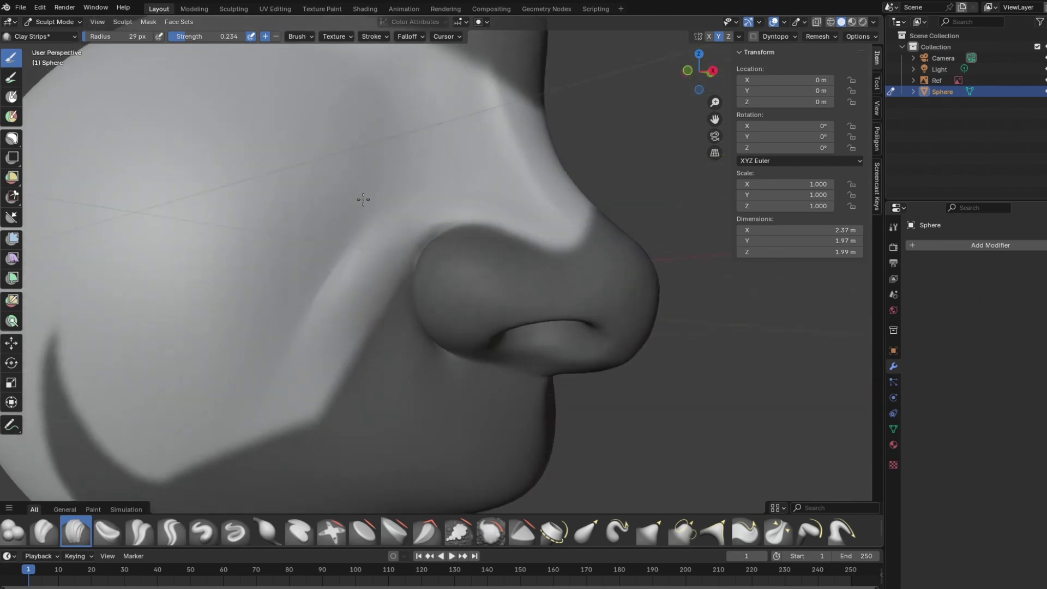
Step: Pull the cheek fold toward the back of the nostril wing with Grab at a 201 px radius, and reduce the radius to 56 px
click(653, 536)
key(f)
click(548, 295)
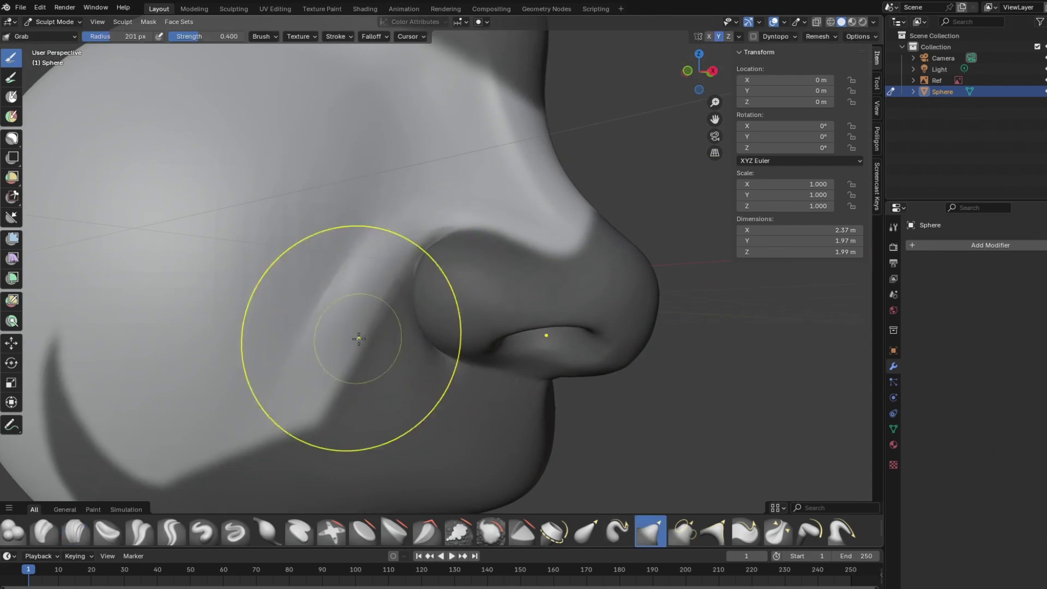
drag(377, 274, 390, 291)
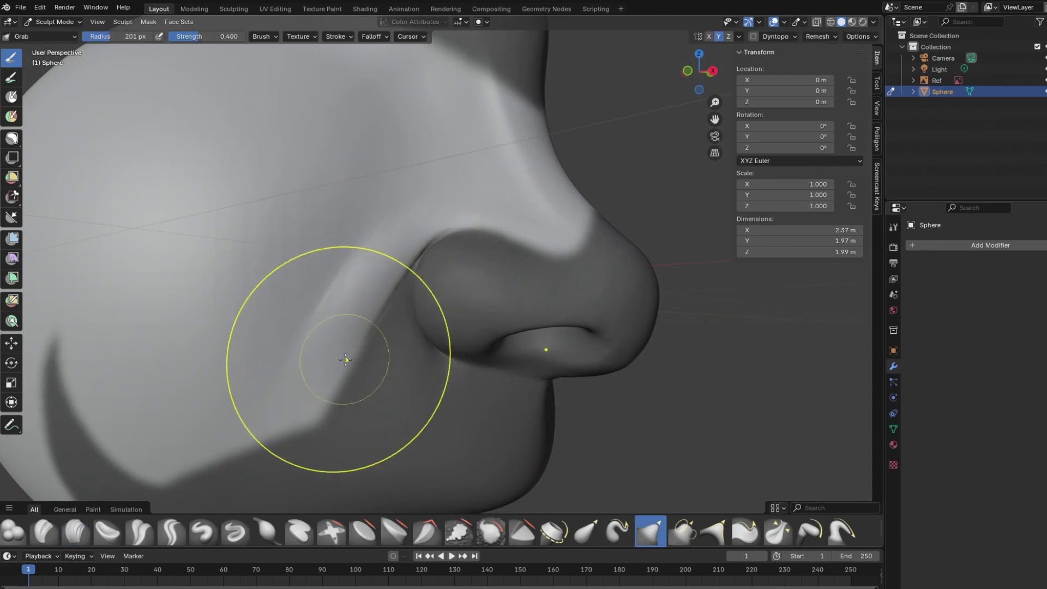
middle_drag(263, 222, 252, 297)
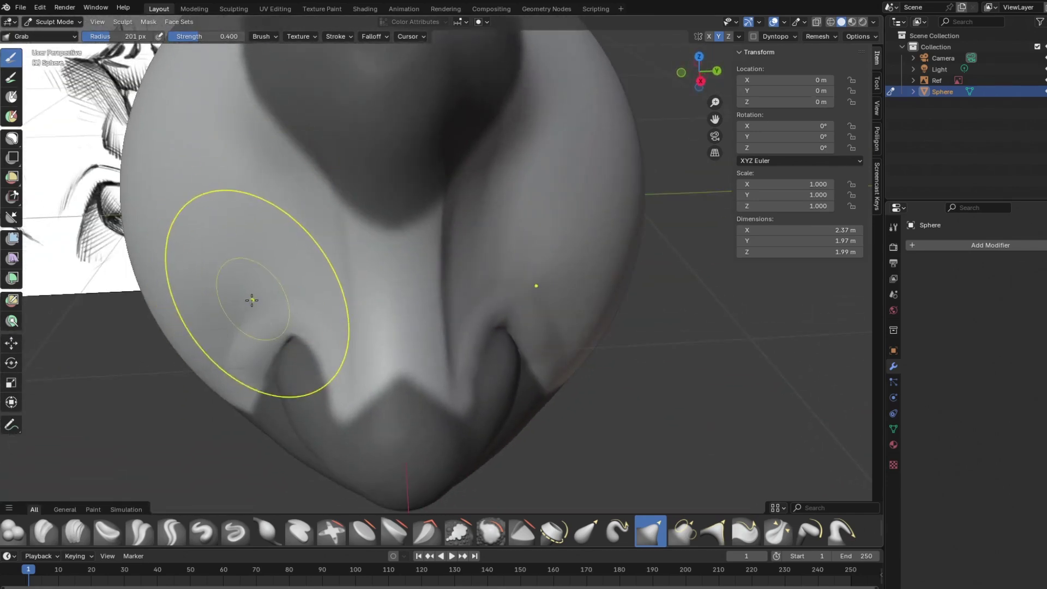
key(f)
click(240, 306)
middle_drag(221, 256, 496, 204)
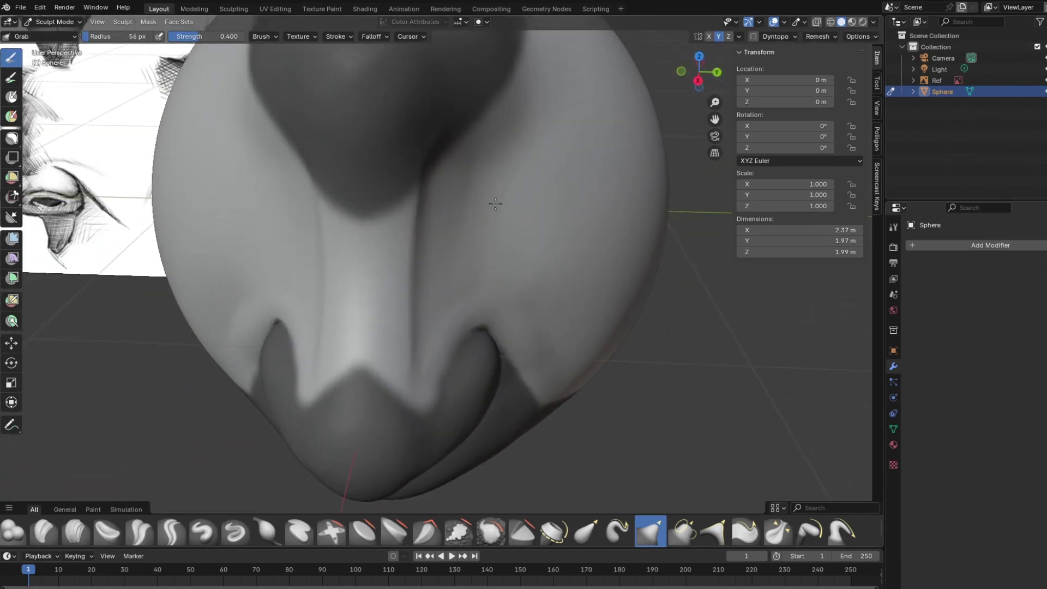
mouse_move(419, 215)
middle_down()
mouse_move(416, 175)
mouse_move(355, 236)
middle_up()
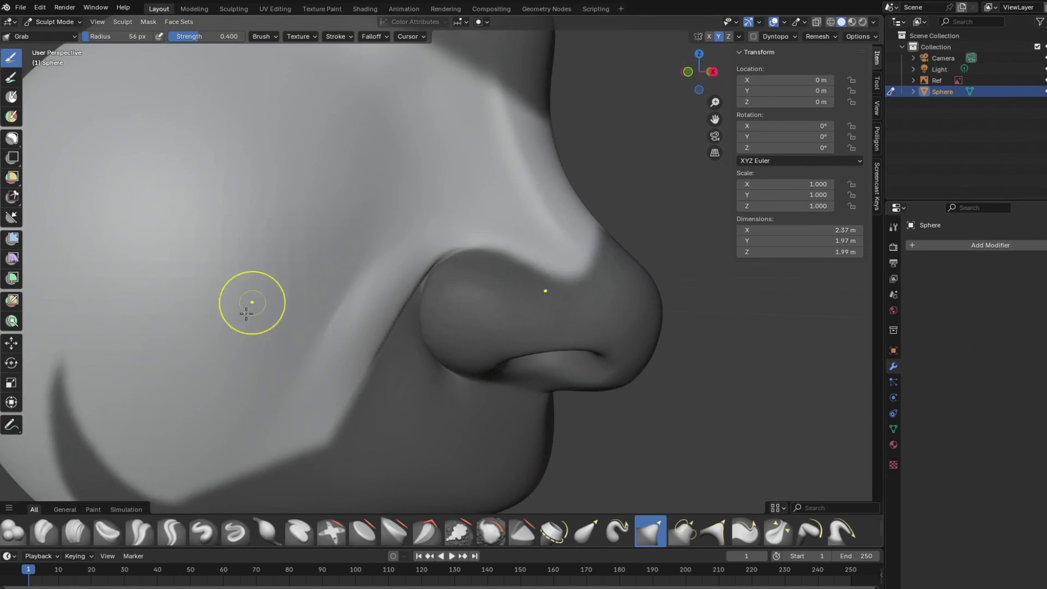
Step: Thicken the cheek fold beside the nostril wing with Clay Strips at a 32 px radius and clear the mask
key(c)
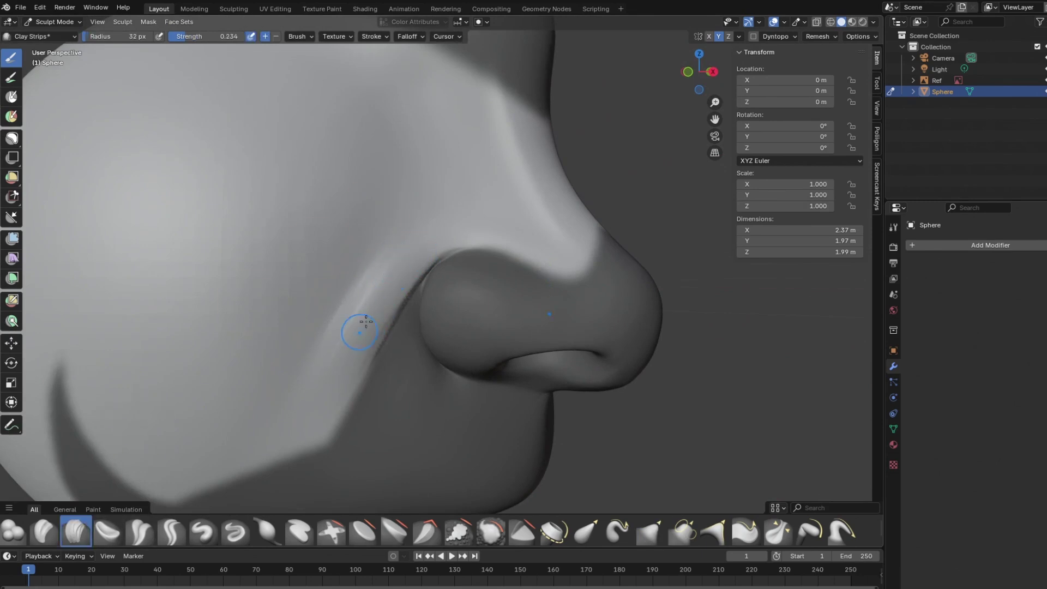
middle_drag(347, 344, 382, 432)
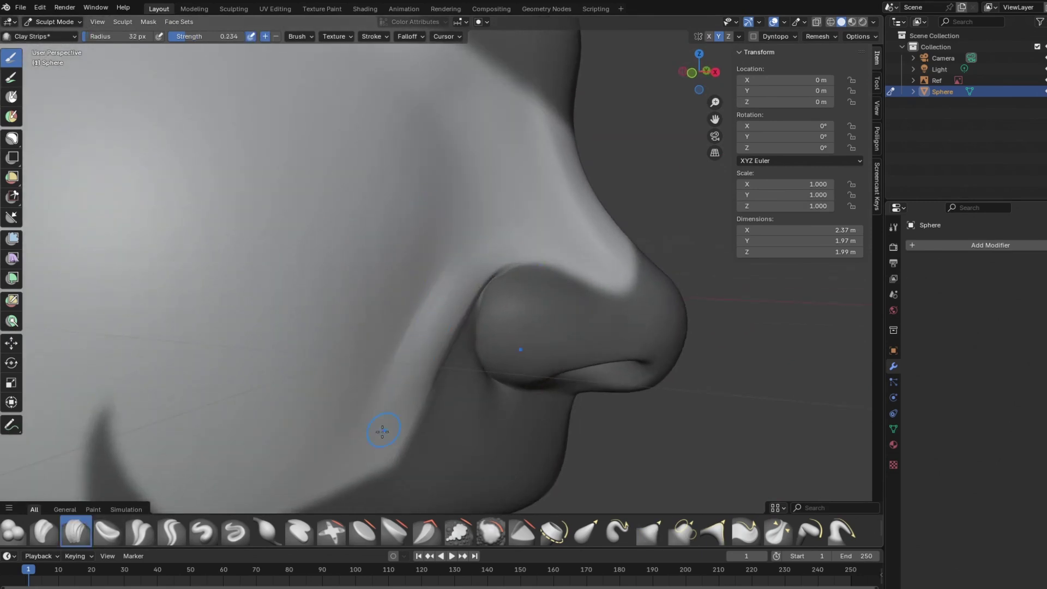
middle_drag(435, 304, 323, 250)
click(147, 23)
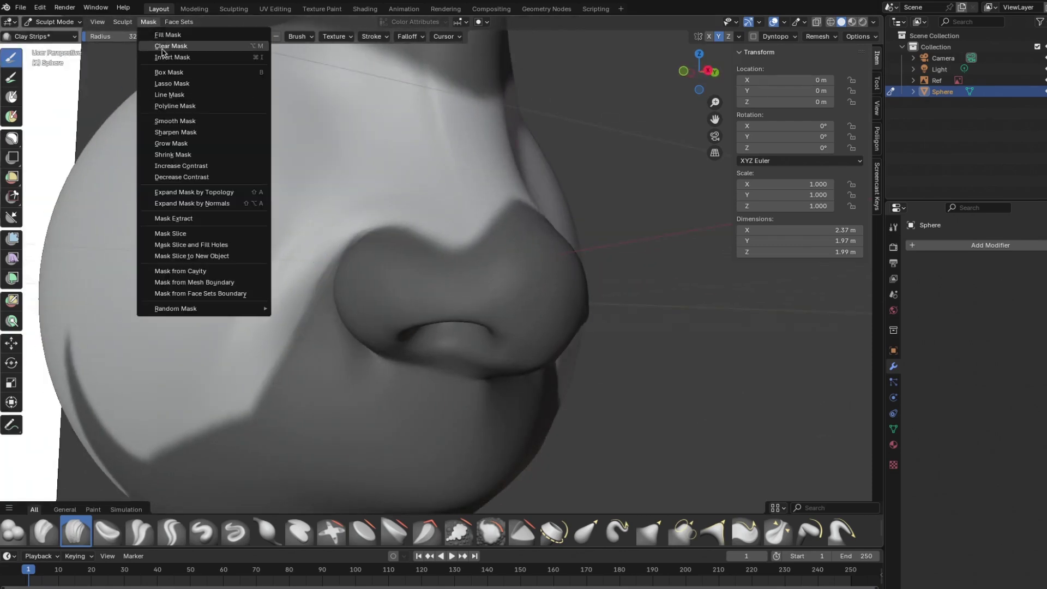
click(158, 47)
Step: Flatten the planes of the brow at the top of the nose bridge with Flatten/Contrast at a 104 px radius
mouse_move(464, 355)
middle_down()
mouse_move(456, 378)
mouse_move(386, 369)
mouse_move(500, 379)
mouse_move(345, 285)
mouse_move(353, 374)
mouse_move(379, 159)
middle_up()
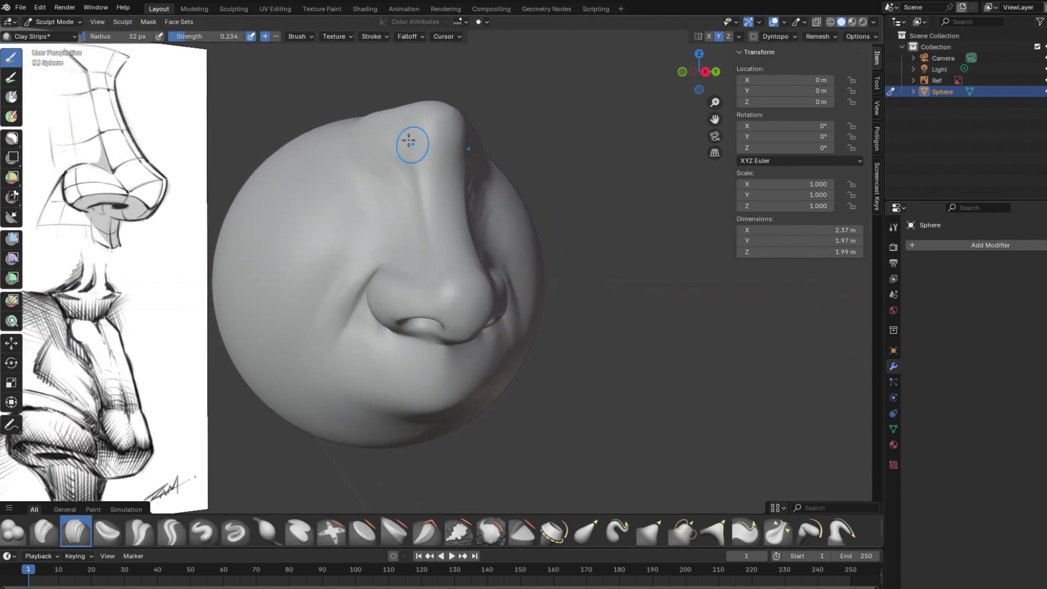
mouse_move(349, 140)
middle_down()
mouse_move(378, 201)
mouse_move(353, 214)
mouse_move(392, 247)
mouse_move(379, 127)
mouse_move(382, 164)
mouse_move(327, 180)
mouse_move(378, 153)
mouse_move(362, 131)
mouse_move(358, 142)
middle_up()
click(364, 532)
key(f)
click(362, 182)
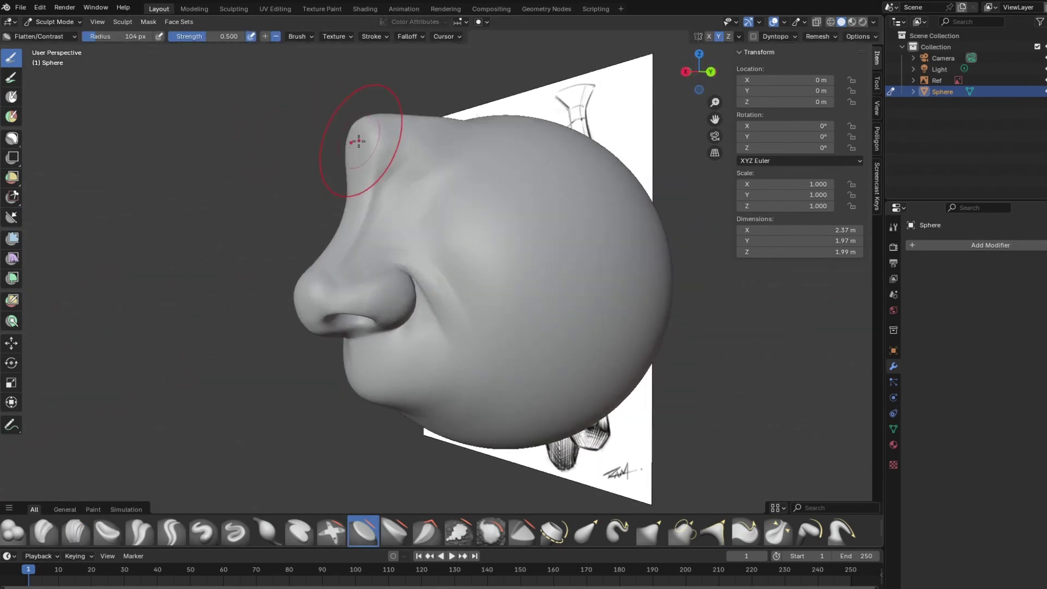
middle_drag(309, 108, 404, 157)
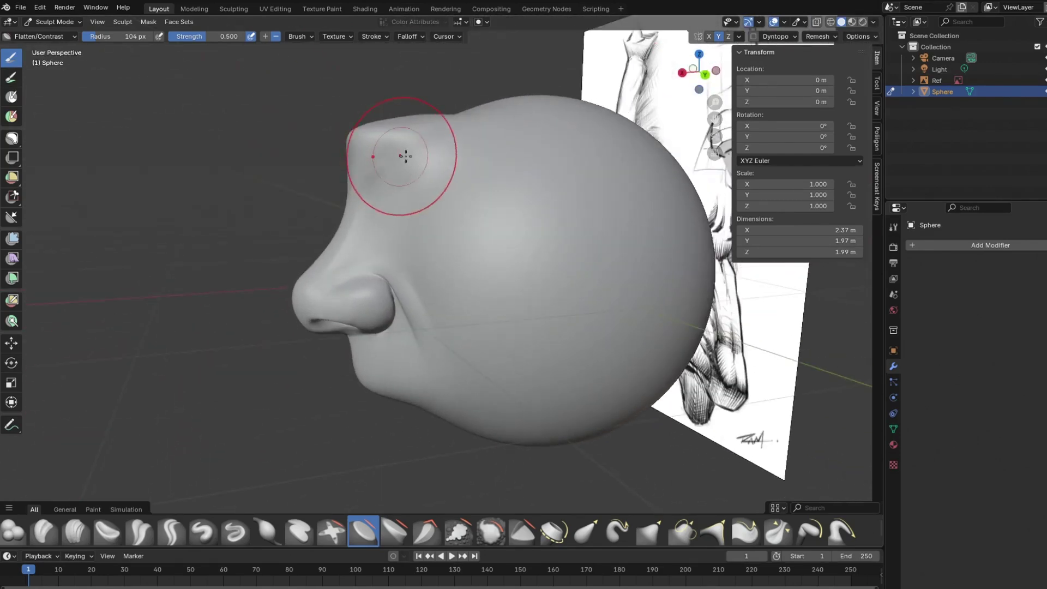
Step: Pull the brow mass above the nose bridge outward with Grab at a 212 px radius
click(658, 539)
key(f)
click(375, 133)
key(f)
click(411, 122)
drag(385, 129, 354, 133)
middle_drag(376, 158, 470, 156)
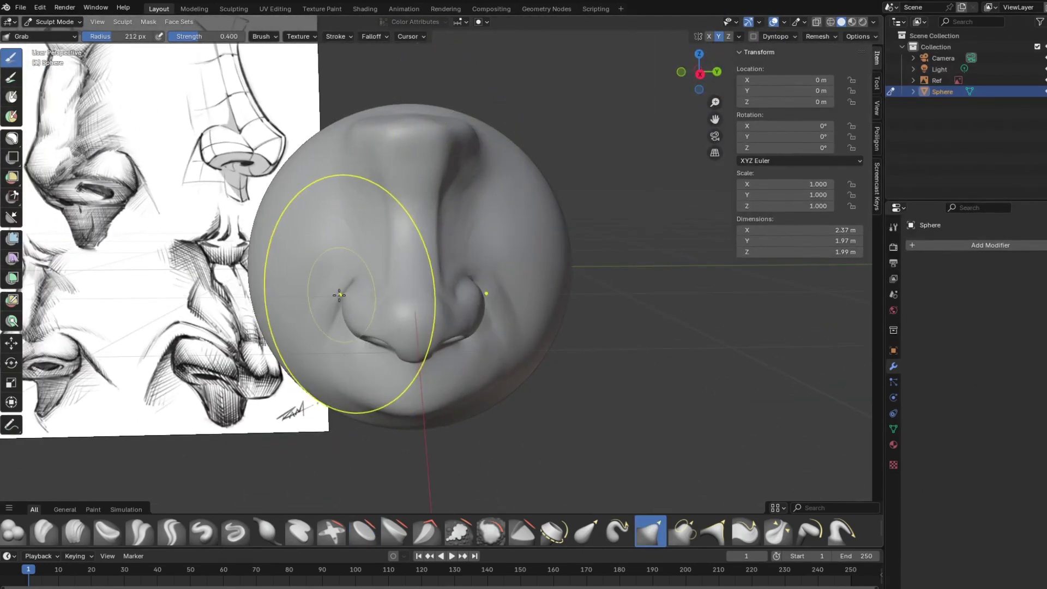
Step: Adjust the nostril wings and neighbouring cheek area from the front with Grab at a 108 px radius
key(f)
click(276, 292)
middle_drag(325, 201, 360, 320)
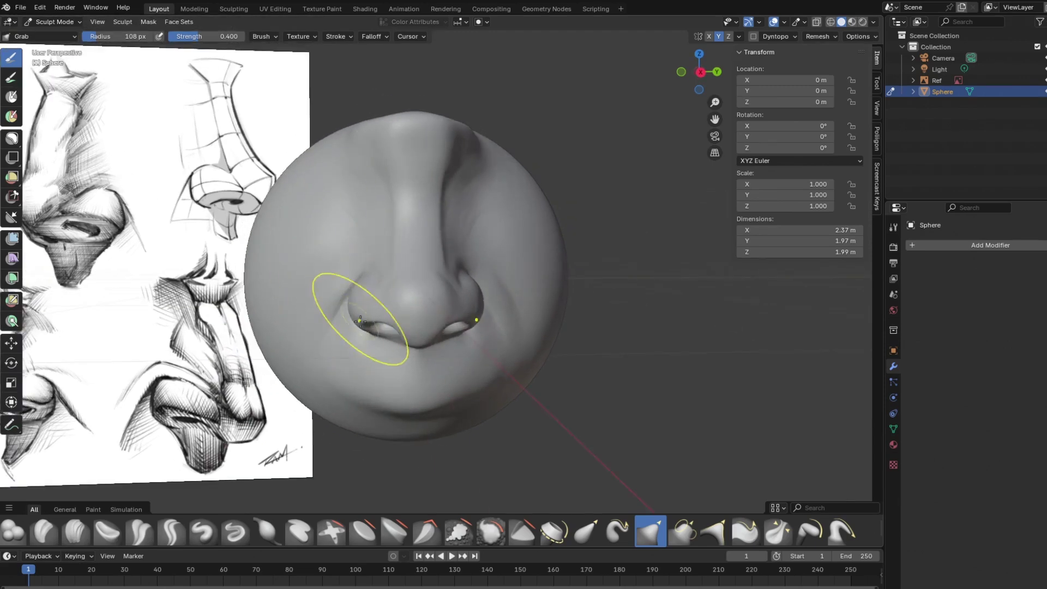
middle_drag(331, 214, 271, 223)
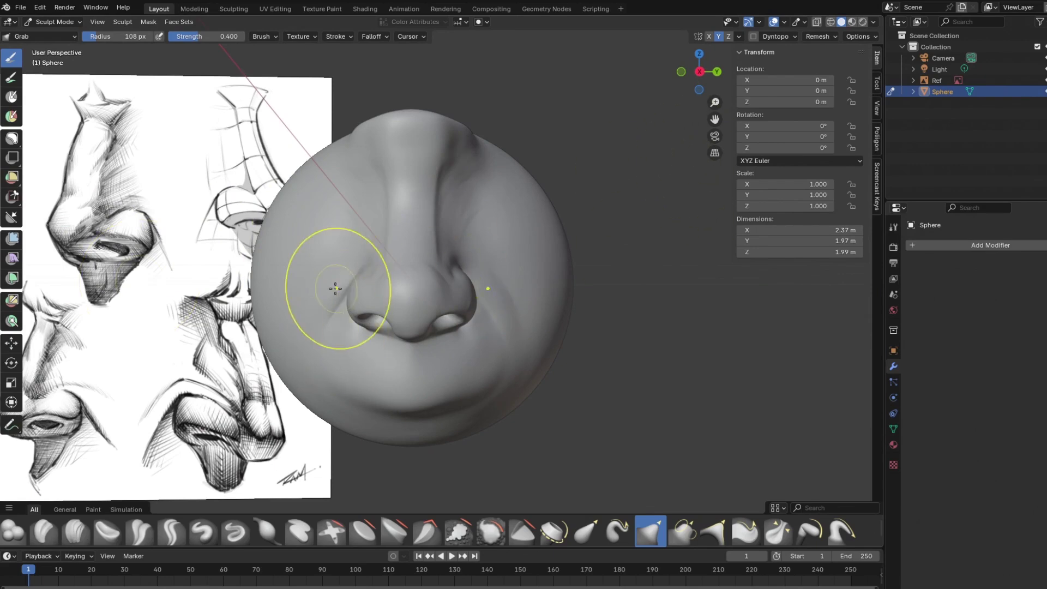
key(r)
click(315, 239)
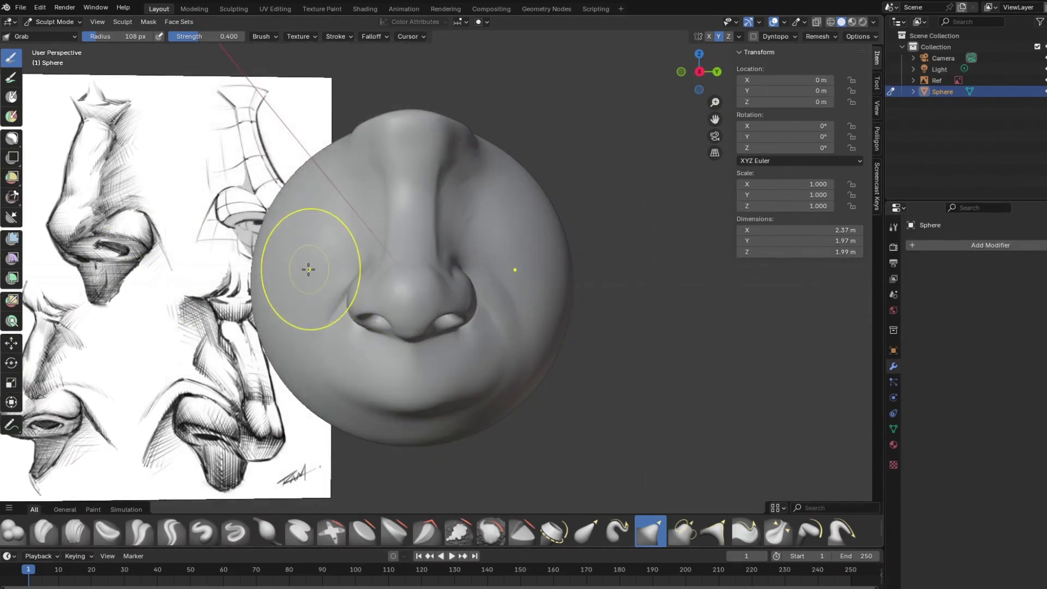